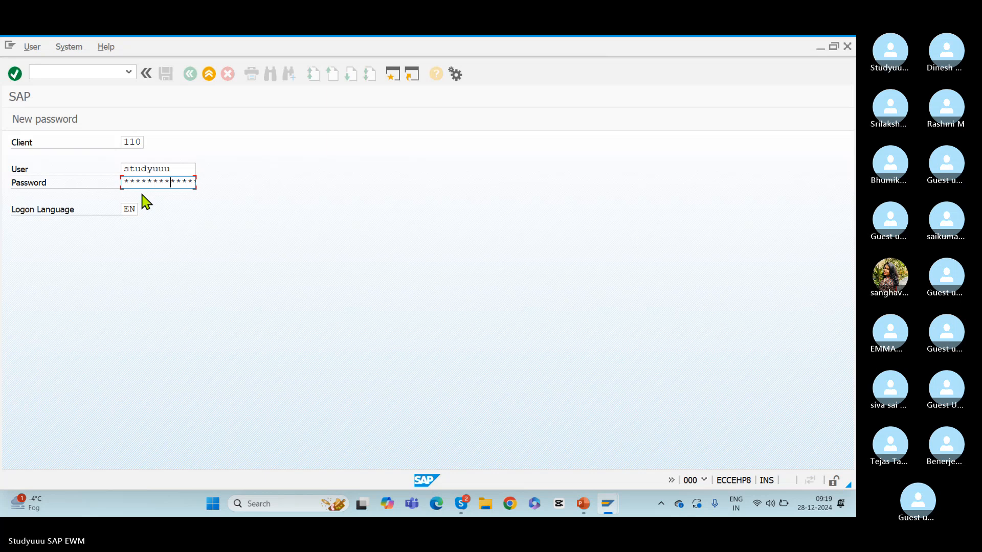
Complete the logon to client 110 by entering the account password
type("*")
key("Return")
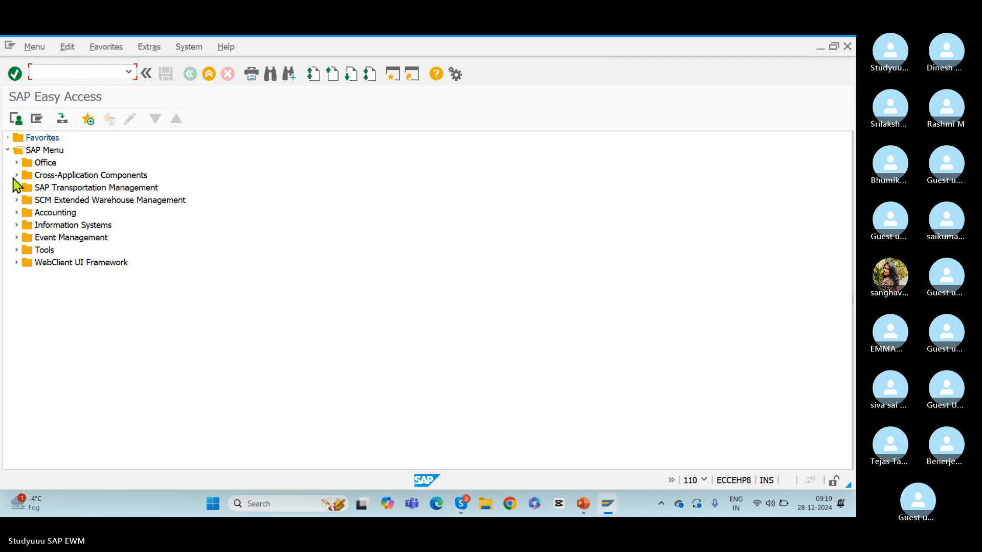
Open Maintain Supply Chain Unit (/SCMB/SCUMAIN) from the Extended Warehouse Management master data
left_click(17, 200)
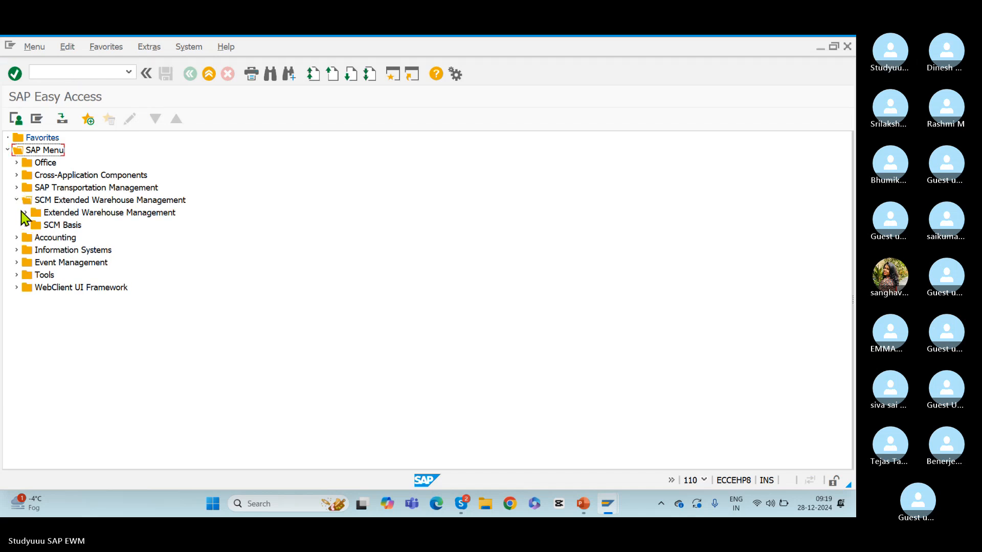
left_click(25, 213)
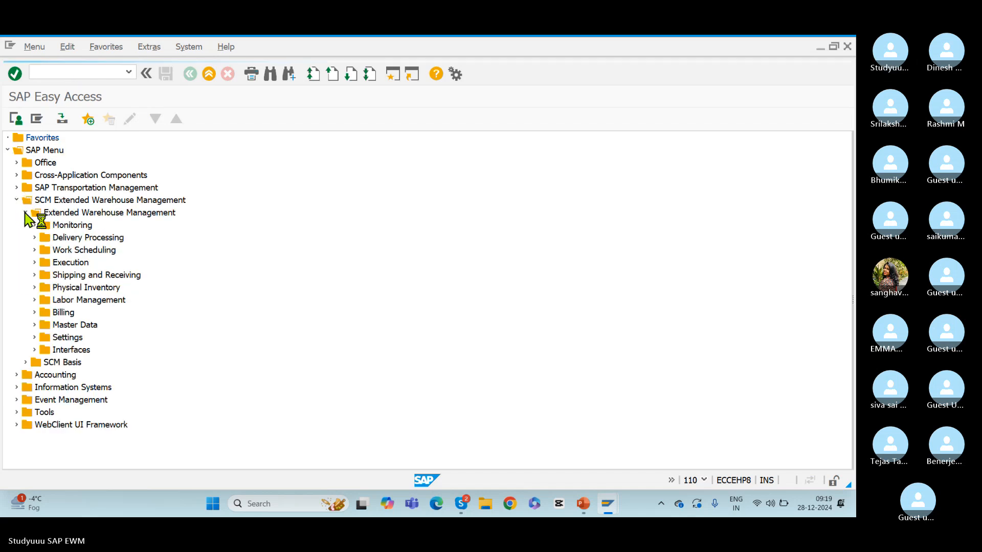
left_click(35, 325)
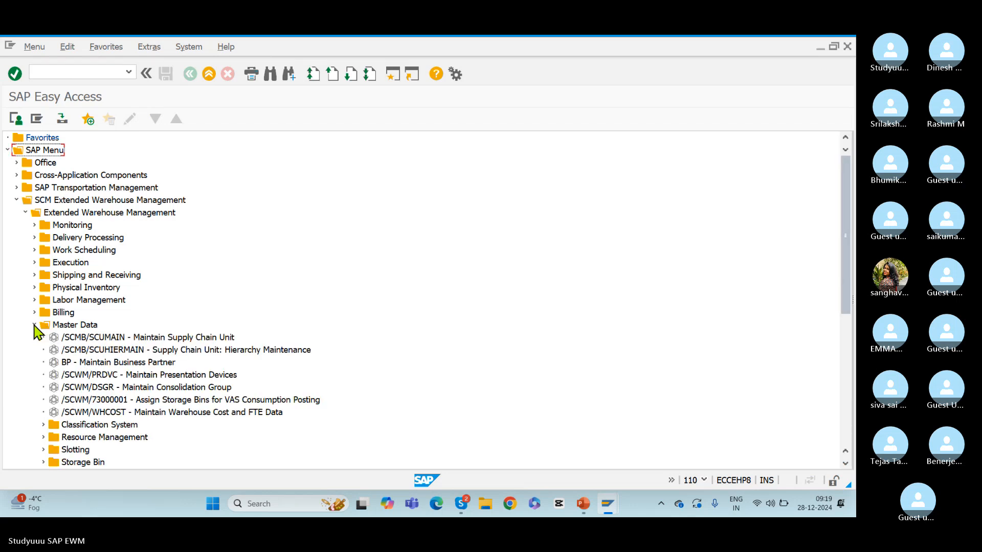
left_click(75, 336)
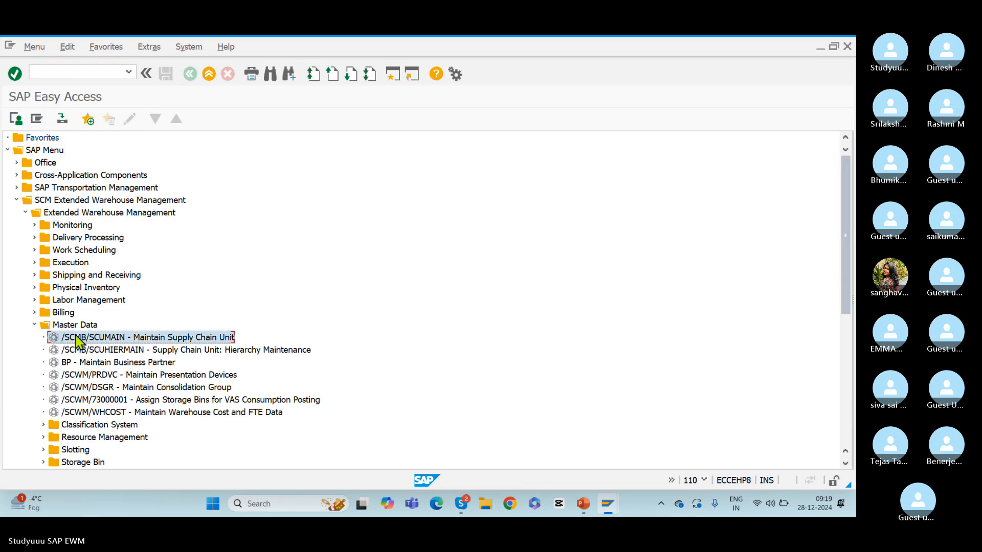
double_click(77, 339)
Display supply chain unit BMW1, review its general, address and alternative data, and return to the initial screen
type("BMW1")
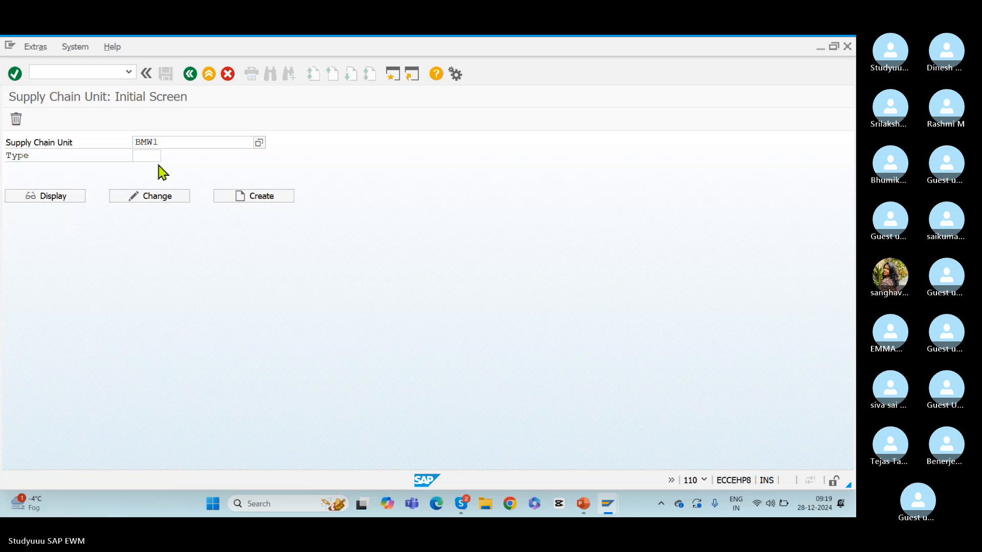
key("Return")
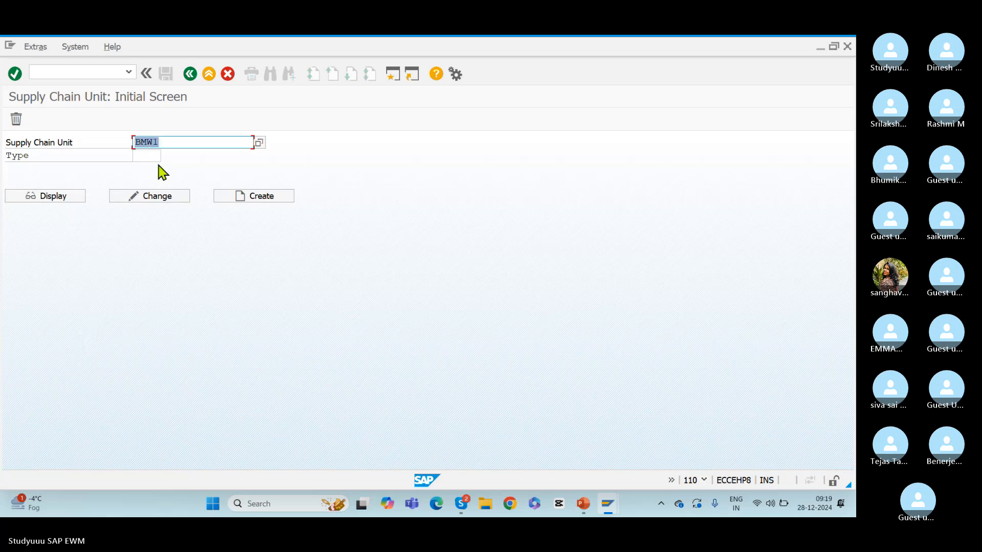
left_click(51, 199)
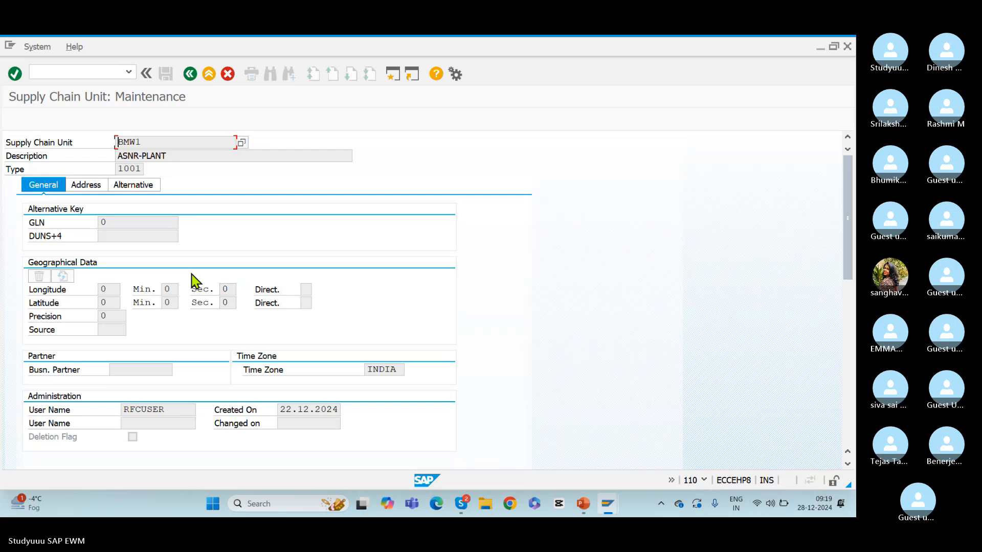
left_click(88, 186)
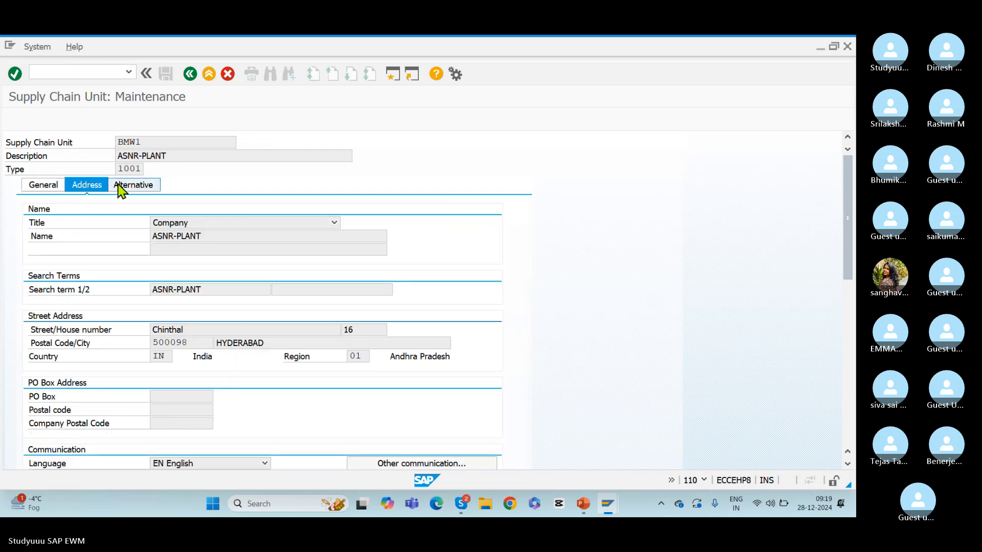
left_click(119, 186)
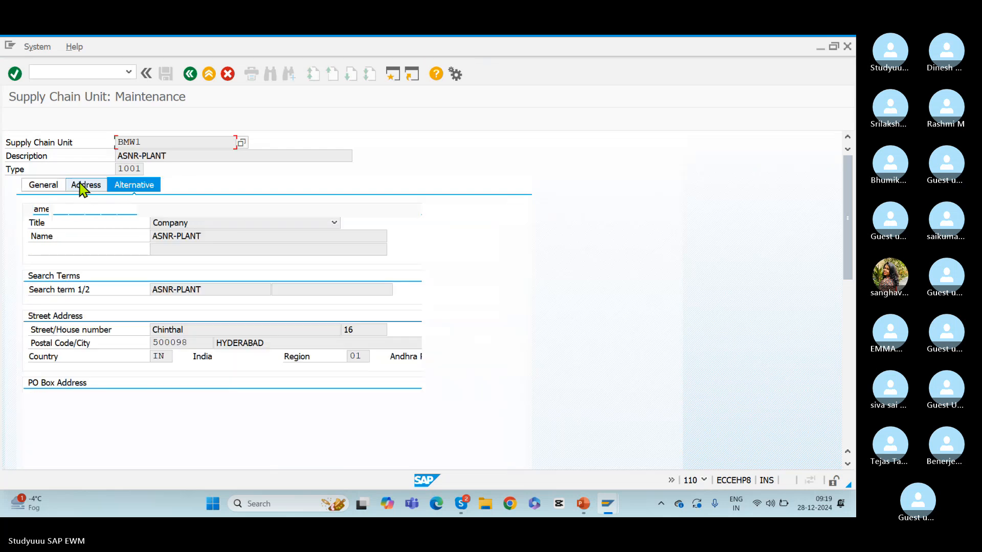
left_click(50, 188)
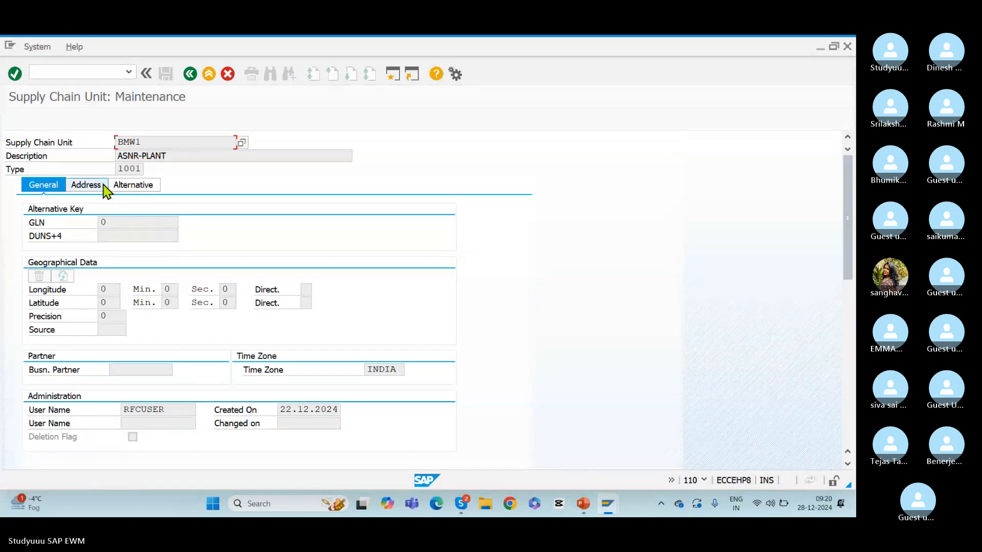
left_click(190, 74)
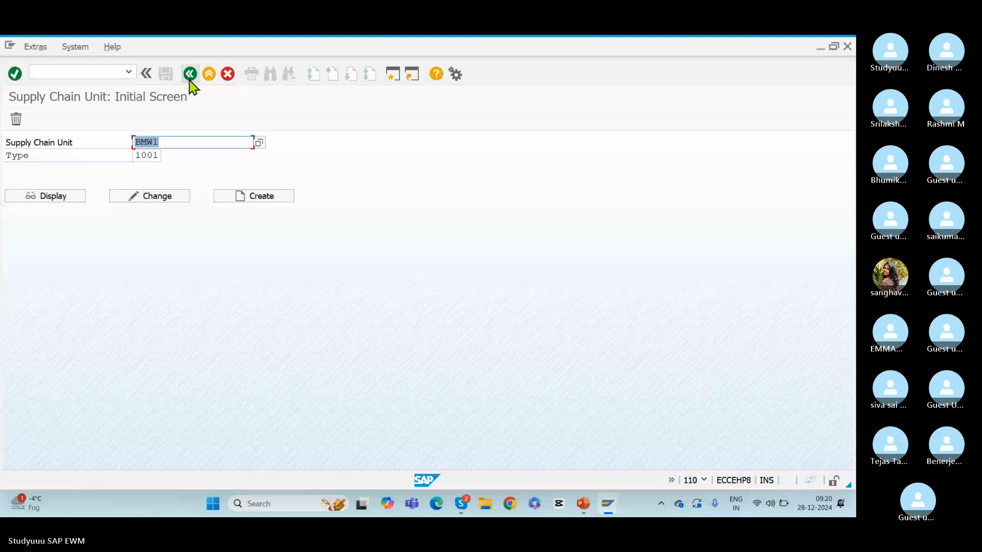
left_click(50, 198)
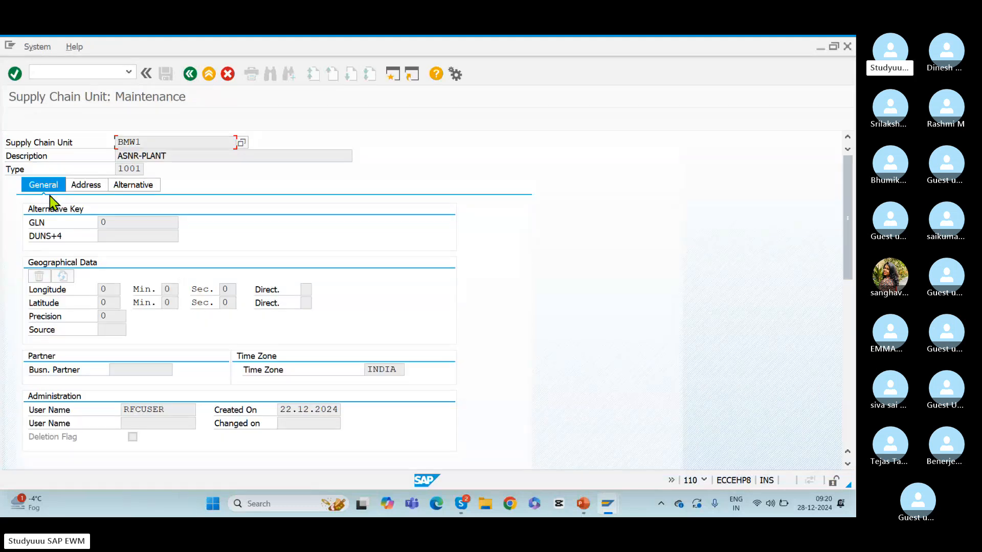
left_click(190, 73)
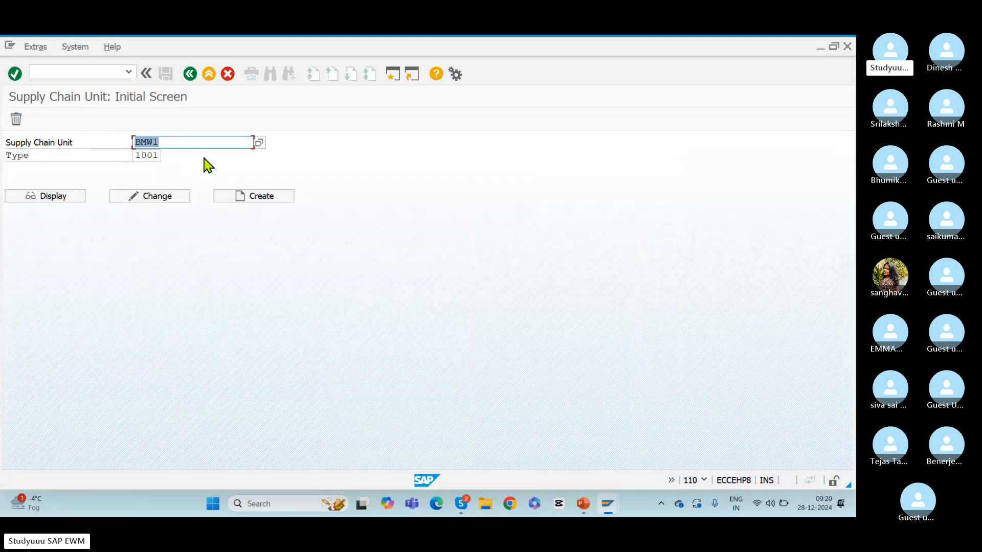
Browse the value list of type 1001 supply chain units and close it without choosing an entry
left_click(259, 143)
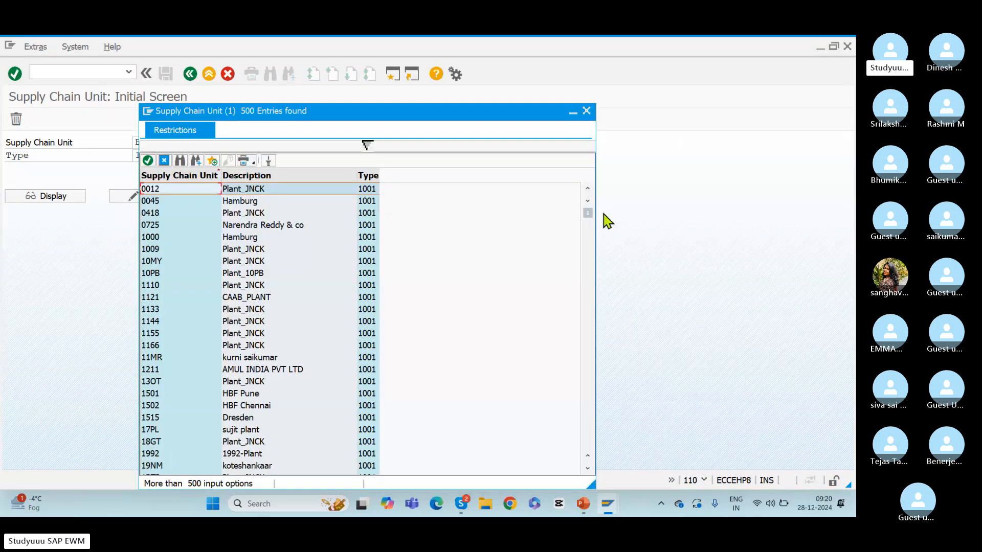
left_click_drag(588, 215, 592, 405)
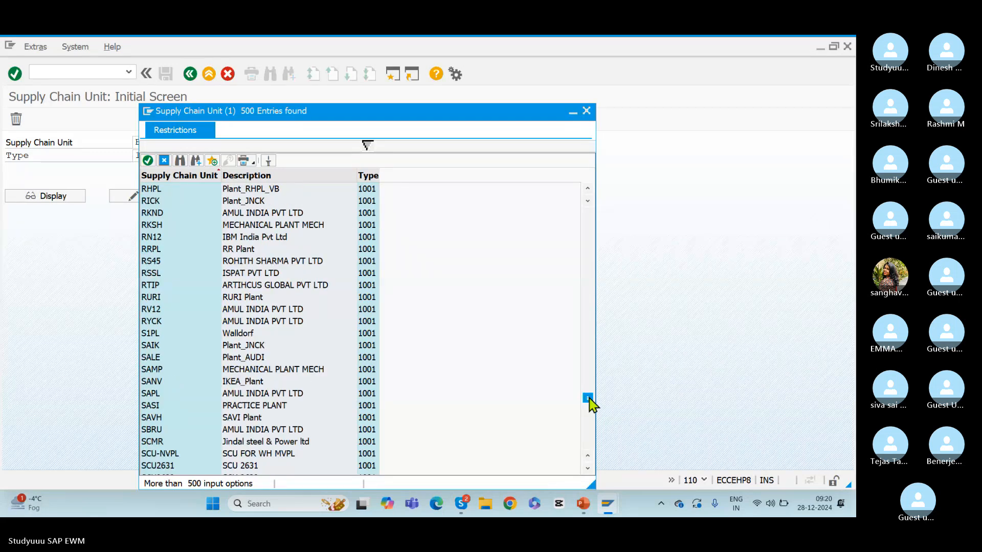
left_click_drag(592, 405, 592, 332)
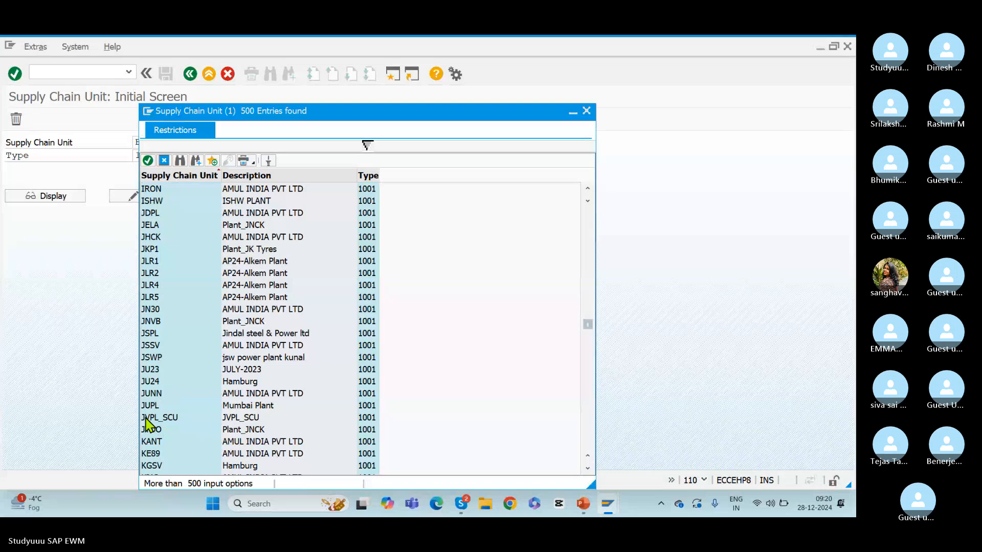
left_click_drag(590, 330, 593, 432)
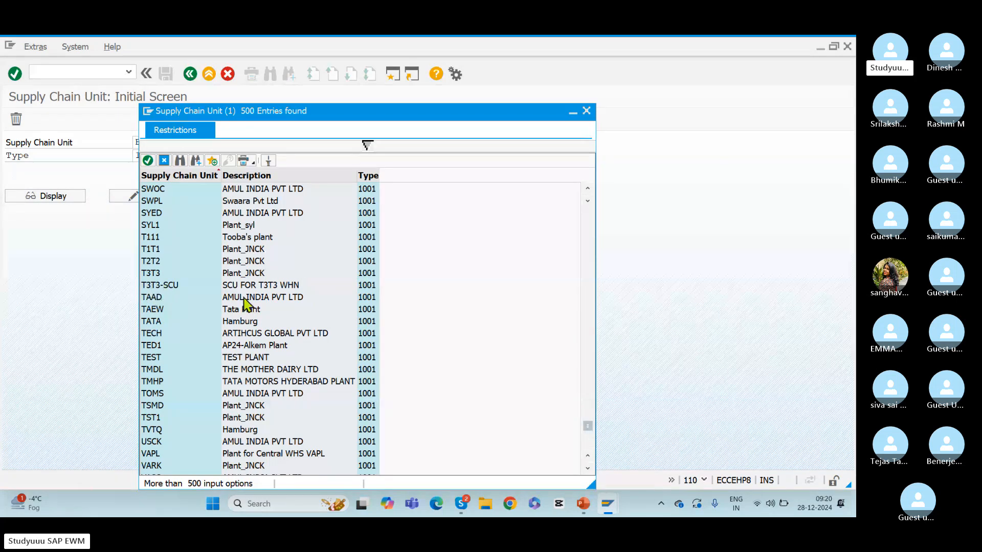
left_click_drag(588, 428, 590, 454)
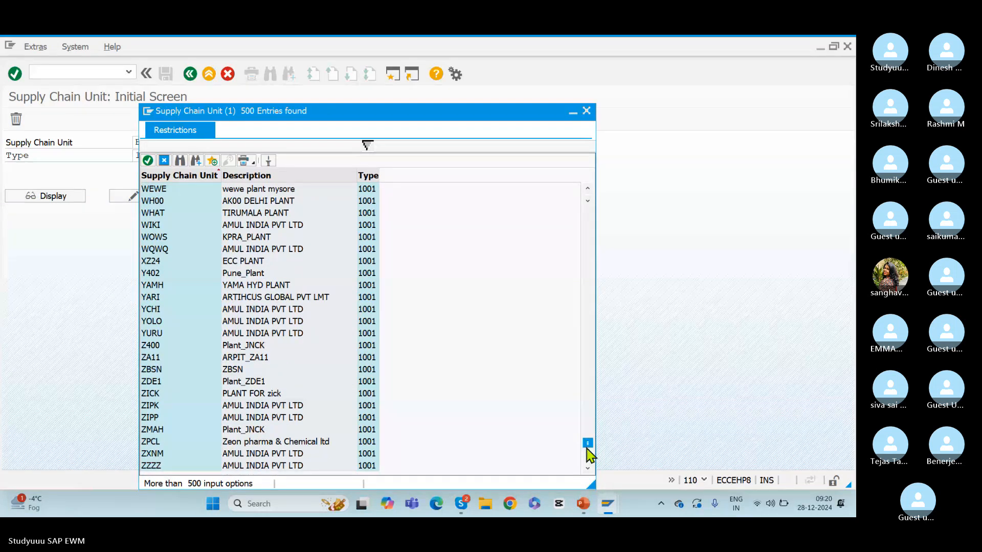
left_click(586, 111)
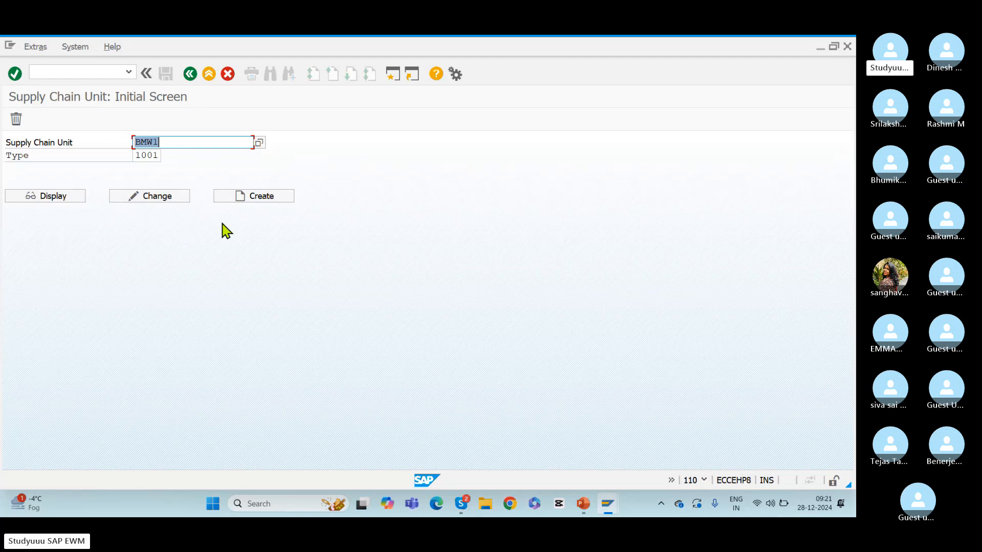
left_click(259, 142)
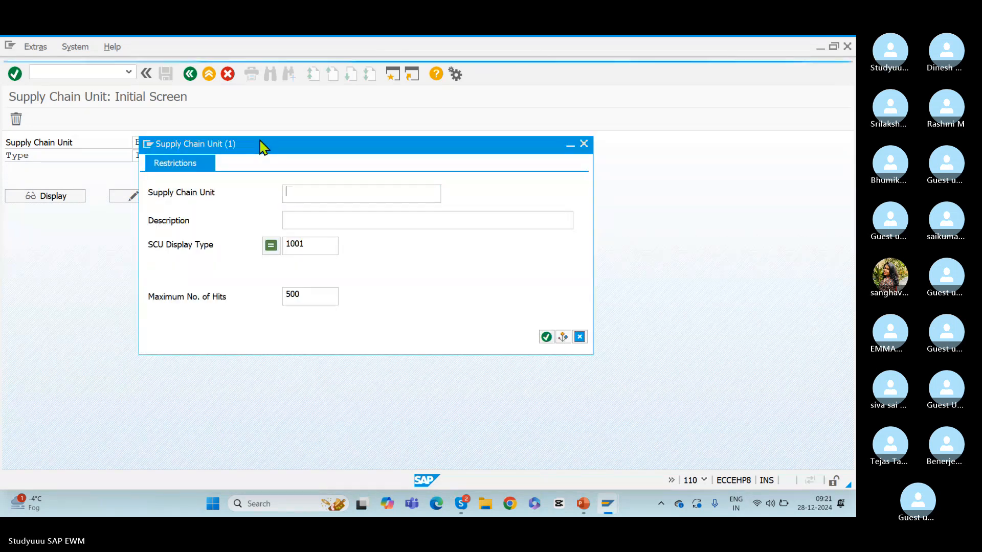
key("Return")
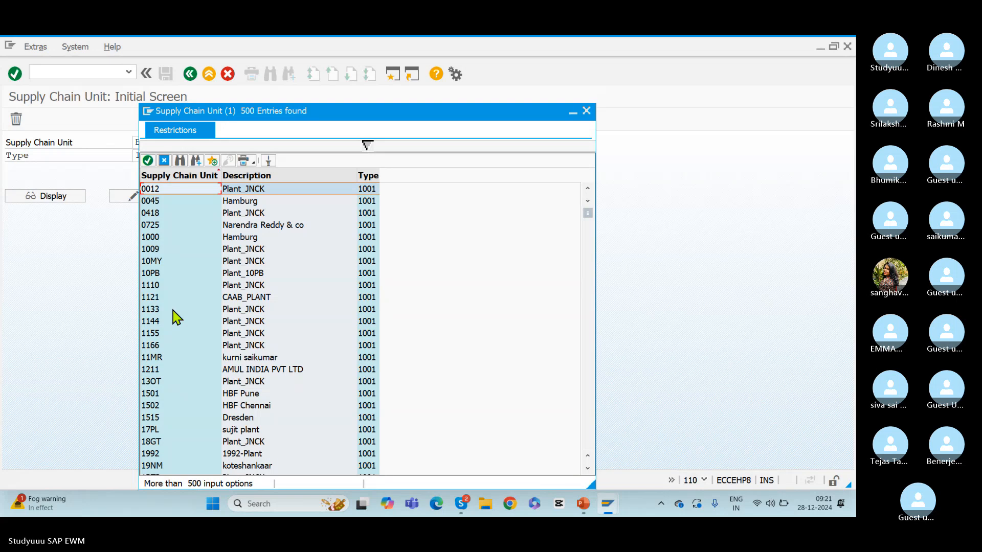
left_click(587, 111)
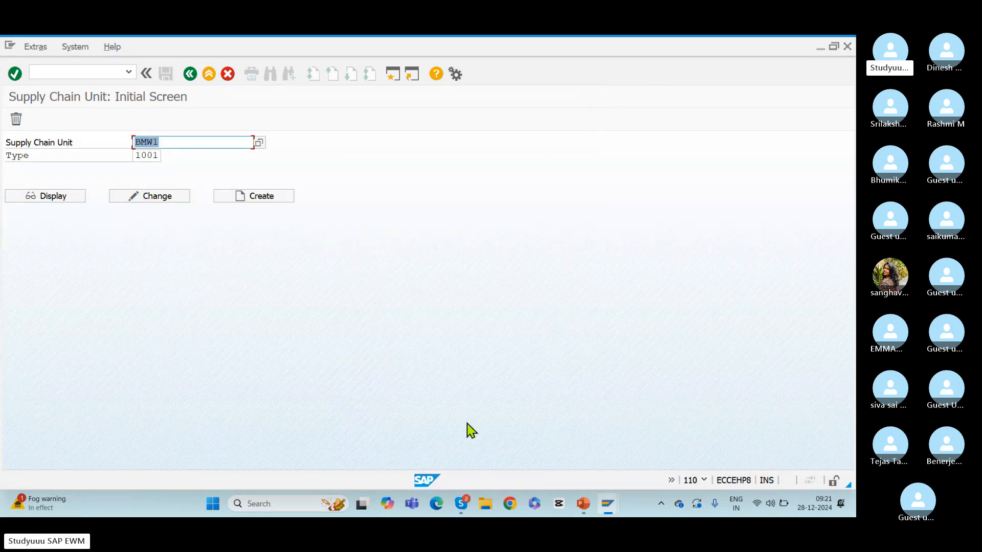
key("alt+Tab")
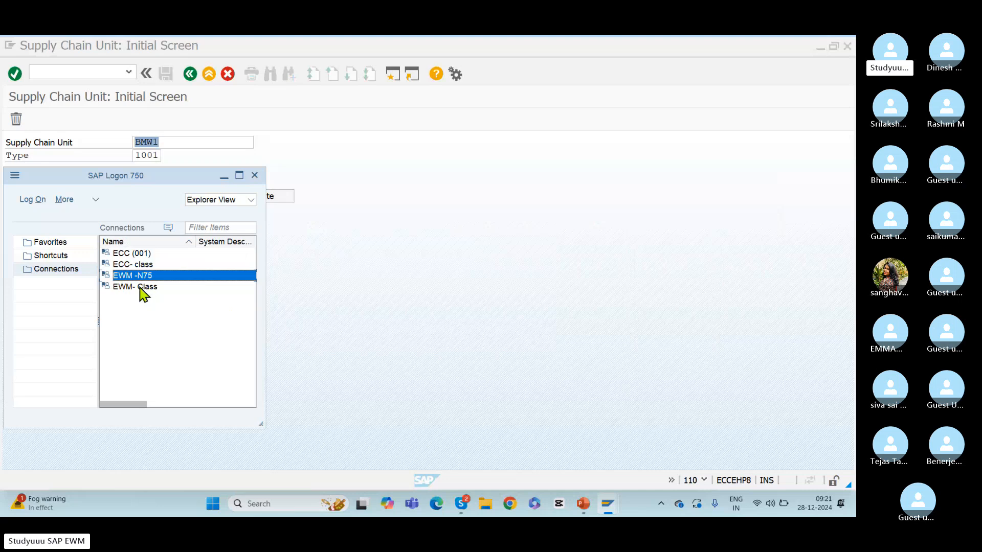
left_click(140, 287)
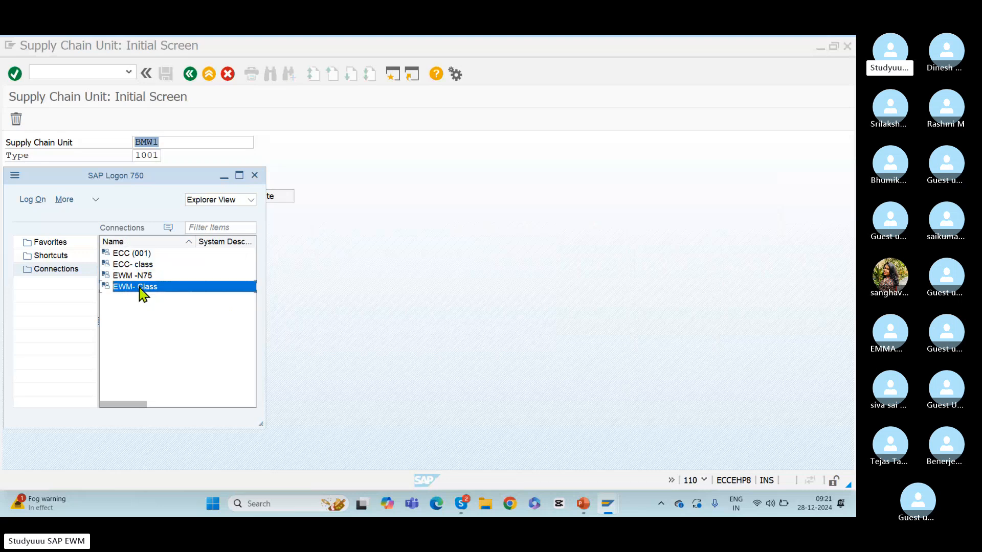
double_click(142, 288)
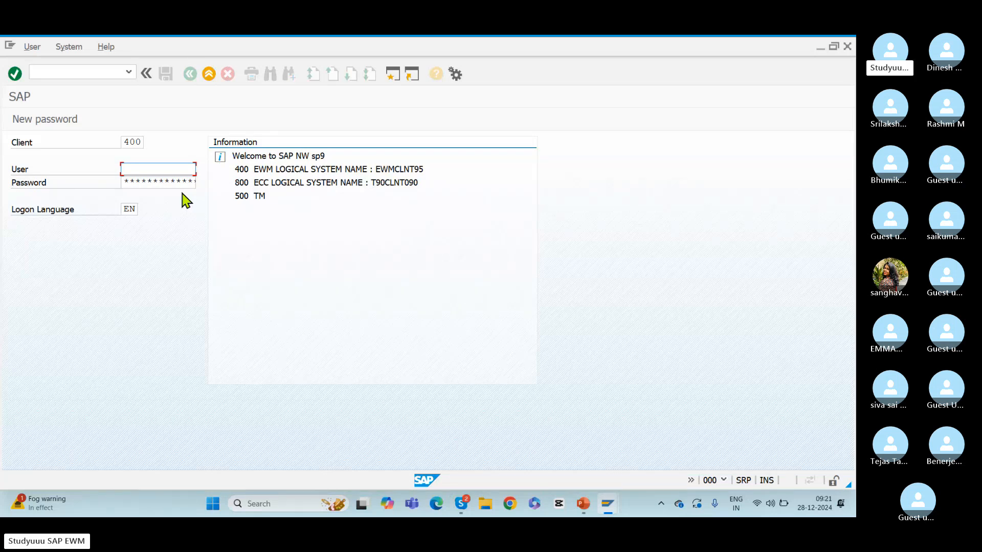
left_click(848, 46)
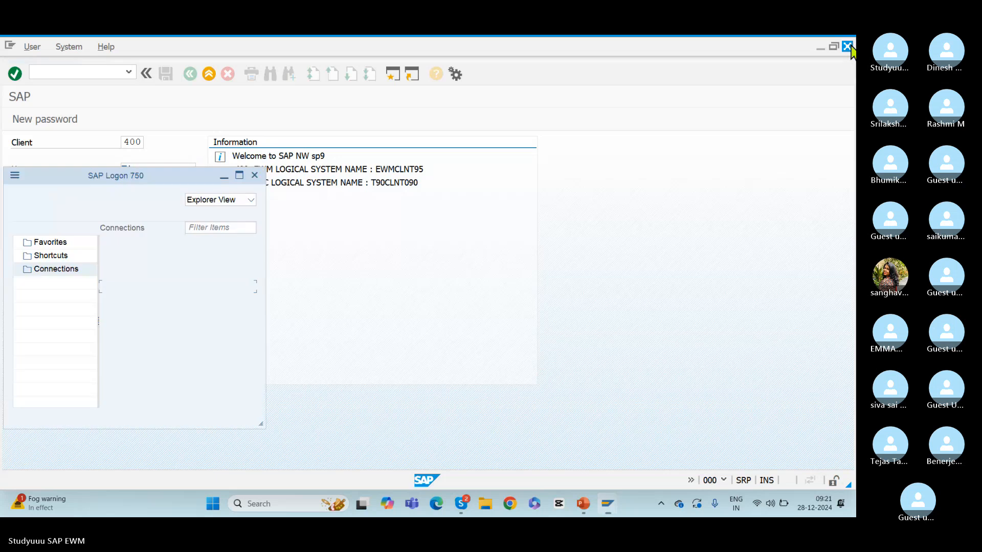
left_click(224, 176)
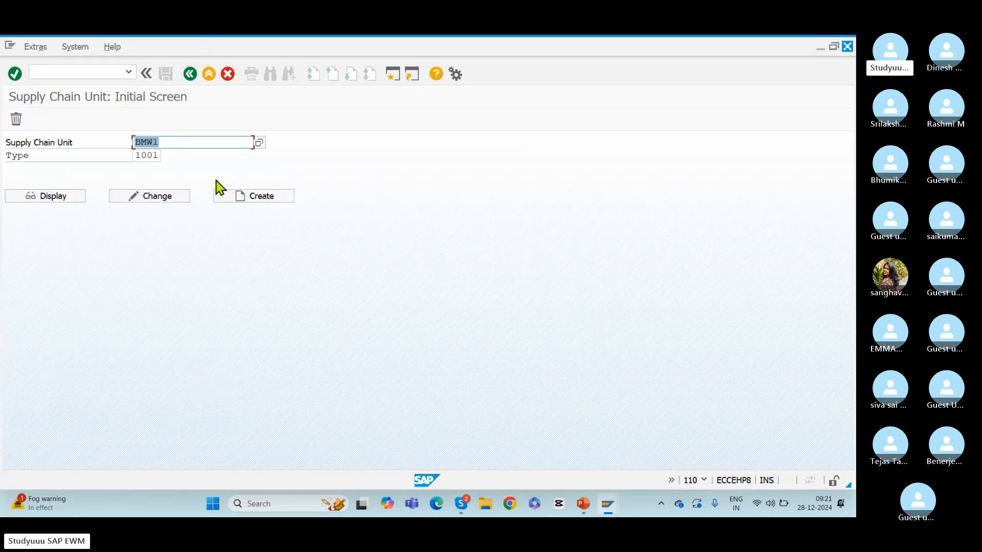
Go to the warehouse product maintenance transaction with /n/scwm/mat1
left_click(62, 69)
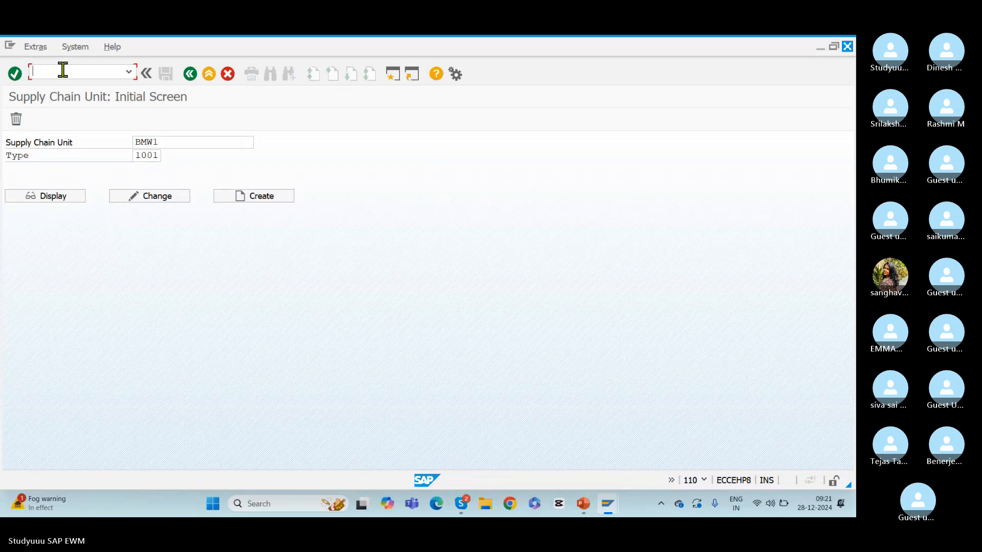
type("/n/scwm/mat1")
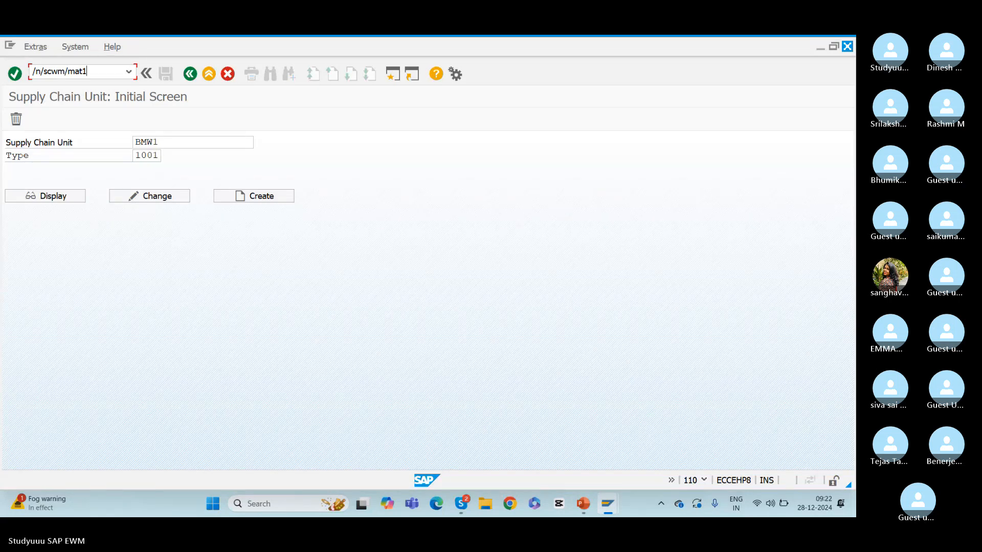
key("Return")
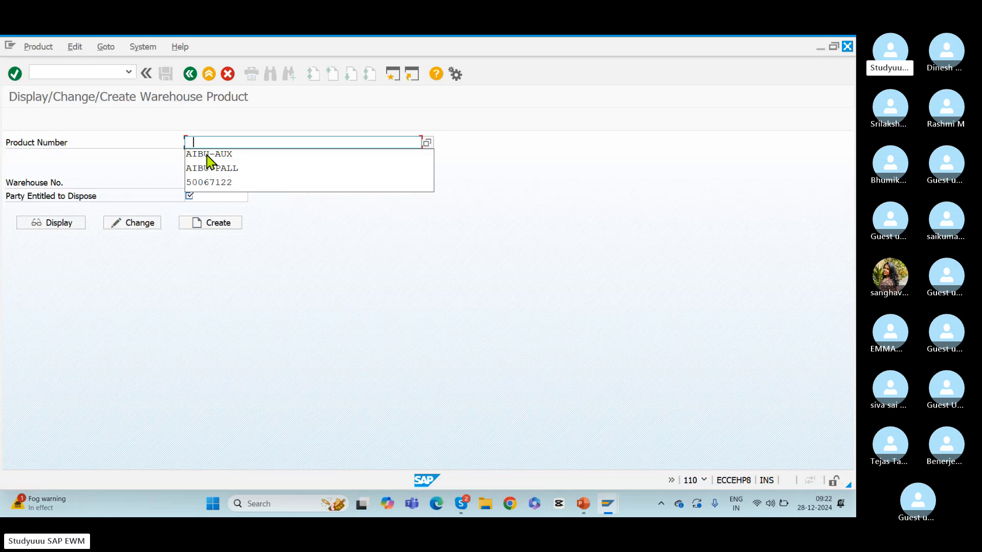
Try to display warehouse product AIBU-AUX in warehouse RKWH with AIR1-SUPL as the party entitled to dispose
key("Down")
key("Return")
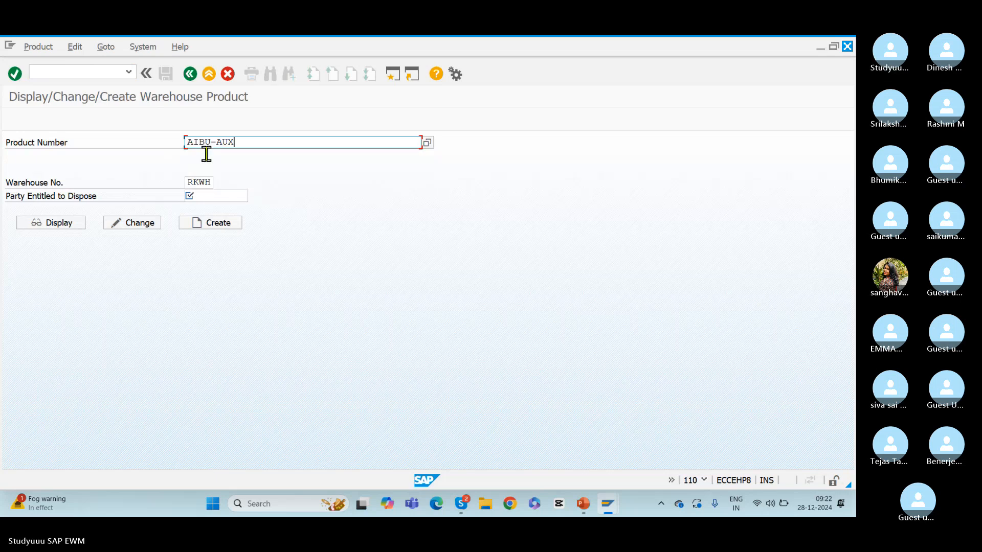
left_click(206, 199)
left_click(211, 208)
key("Return")
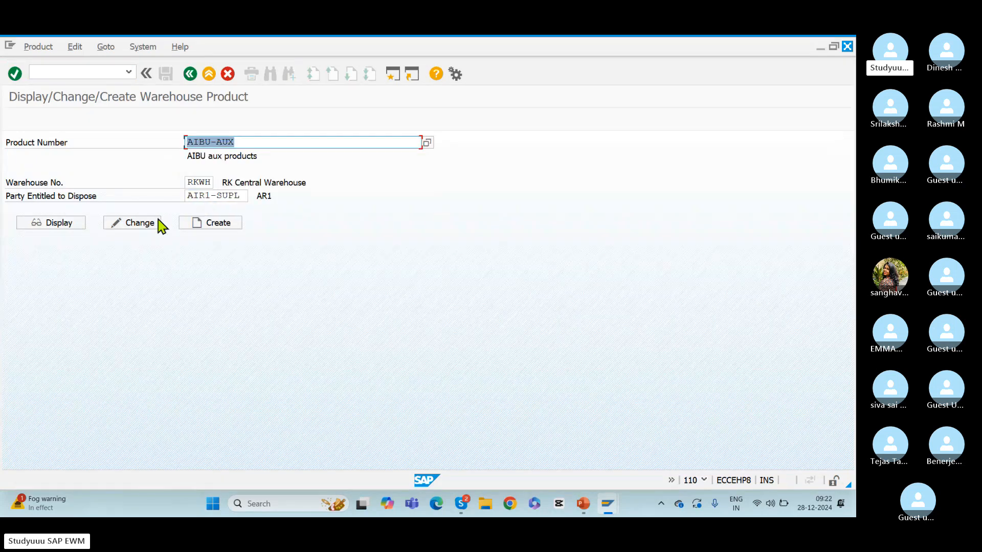
left_click(61, 223)
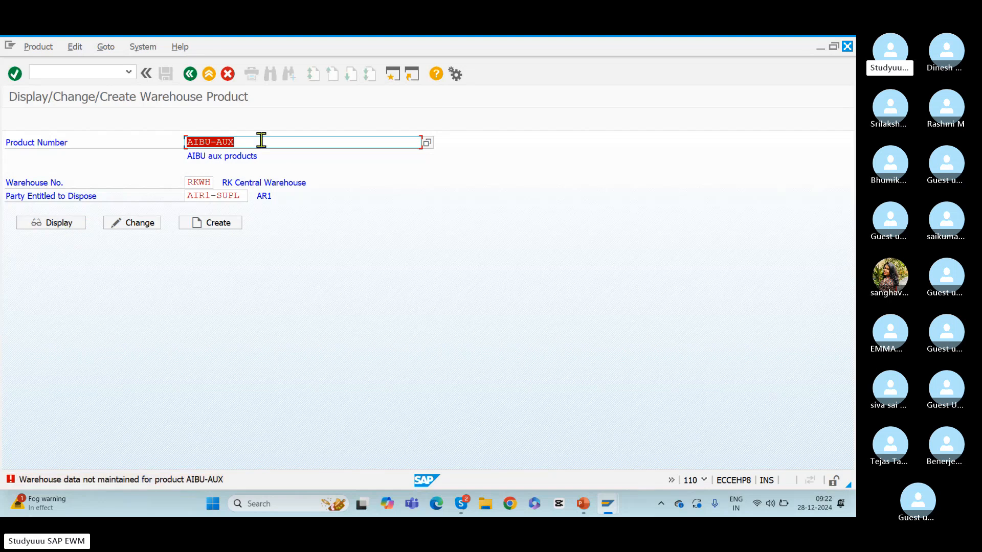
Go to the warehouse management monitor with the transaction code /n/scwm/mon
left_click(59, 71)
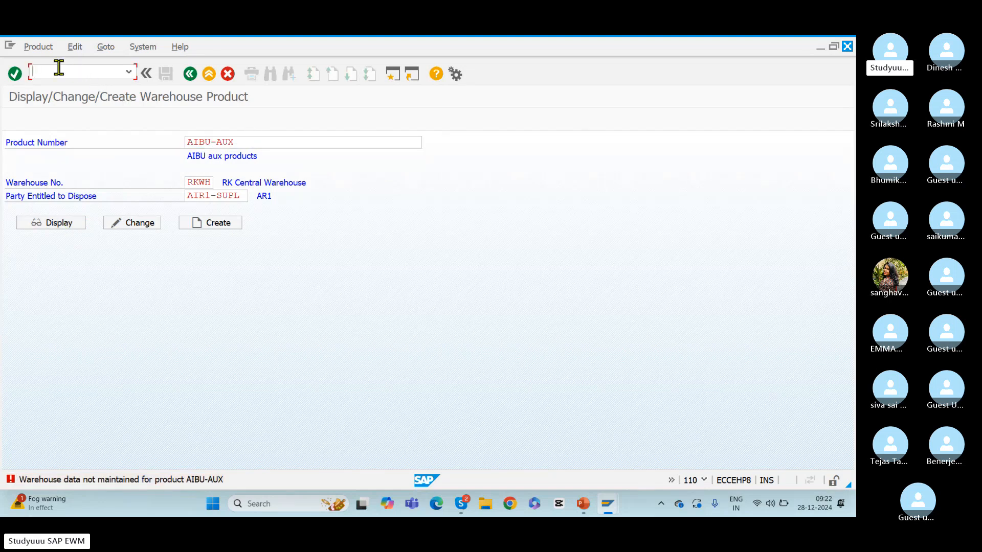
type("/n/scwm/mon")
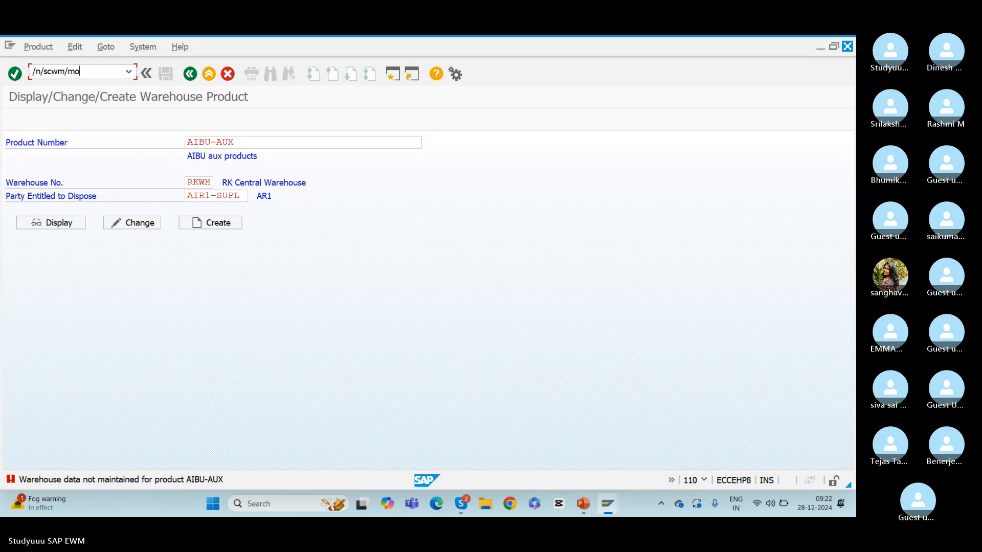
key("Return")
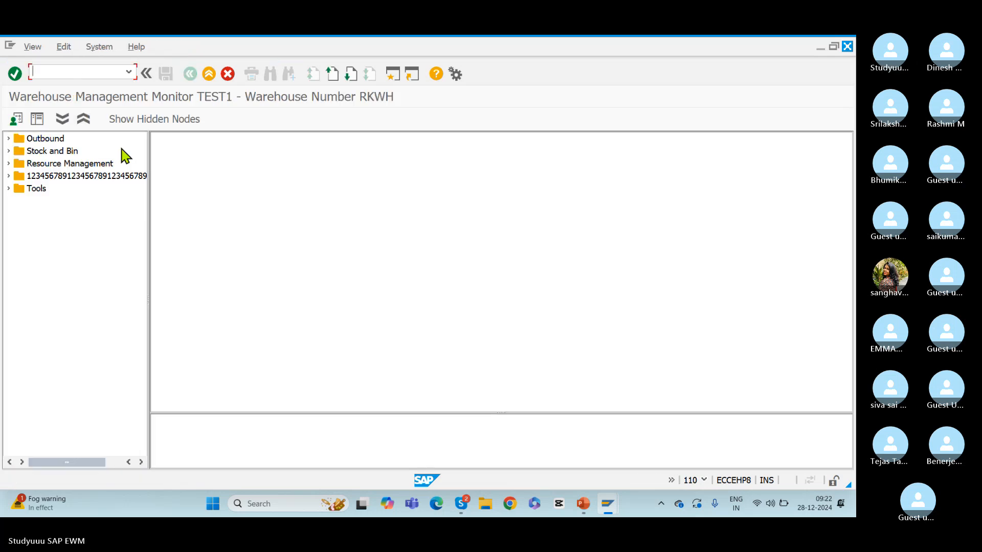
Change the warehouse monitor to SAP for warehouse number RKWH and run it
left_click(15, 121)
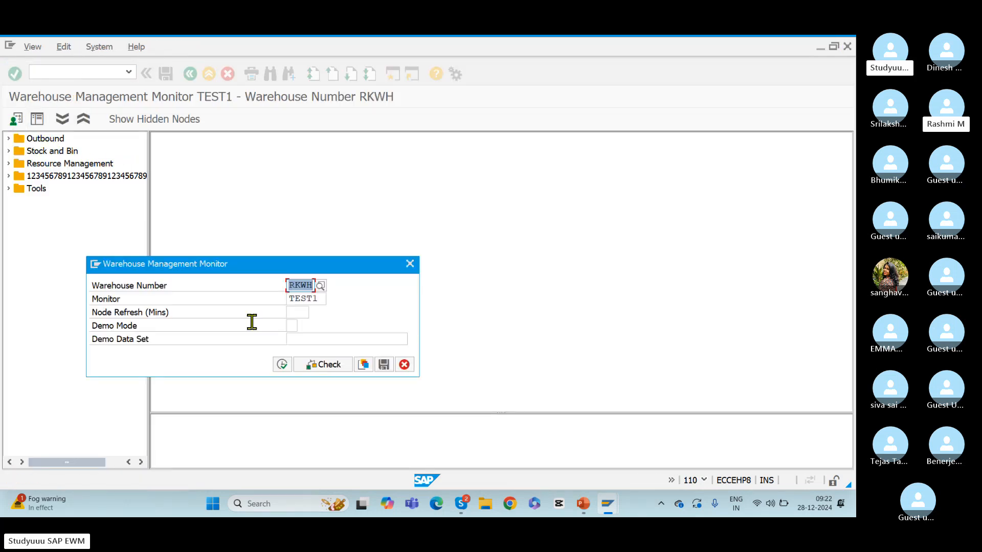
left_click(325, 299)
type("SAP")
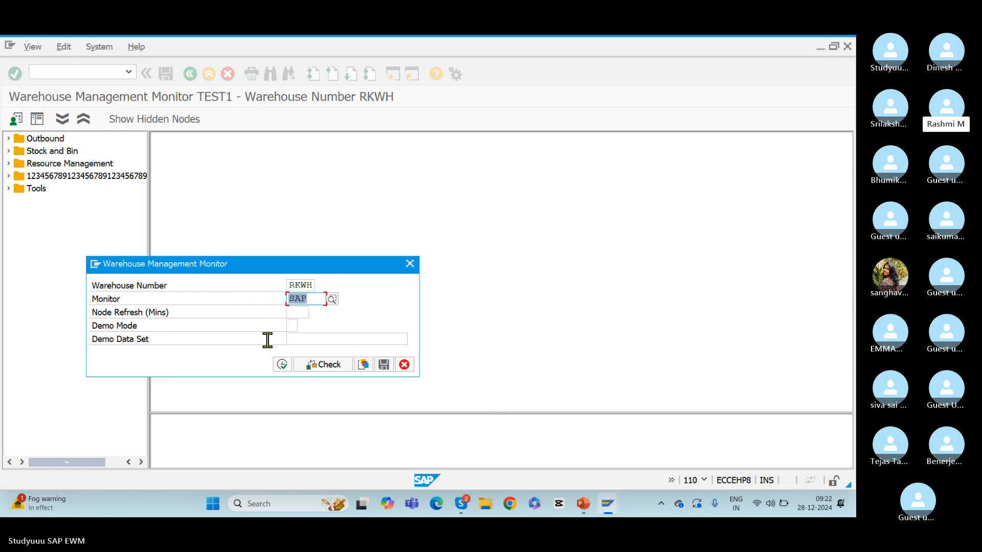
left_click(282, 364)
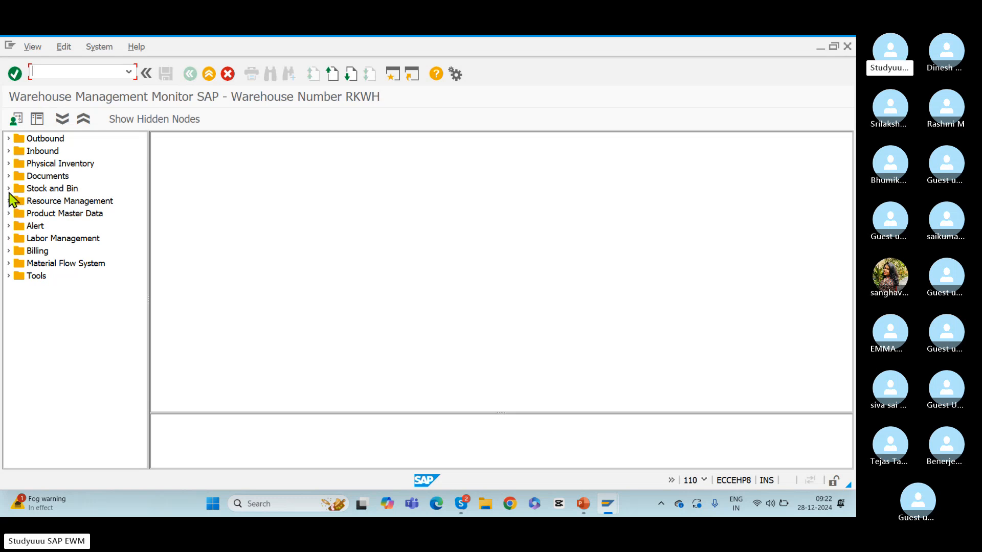
List the Warehouse Attribute data under Product Master Data without restricting the selection criteria
left_click(8, 214)
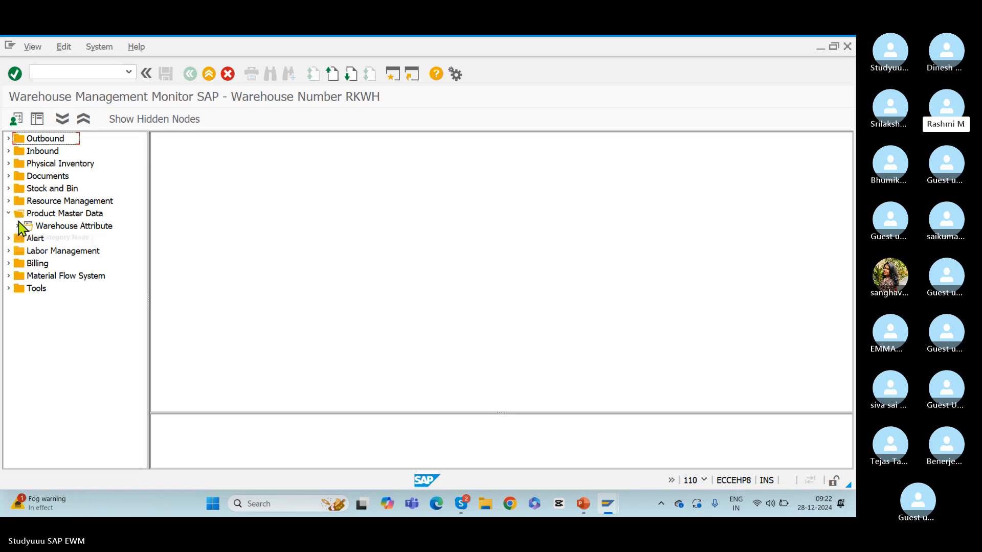
left_click(19, 227)
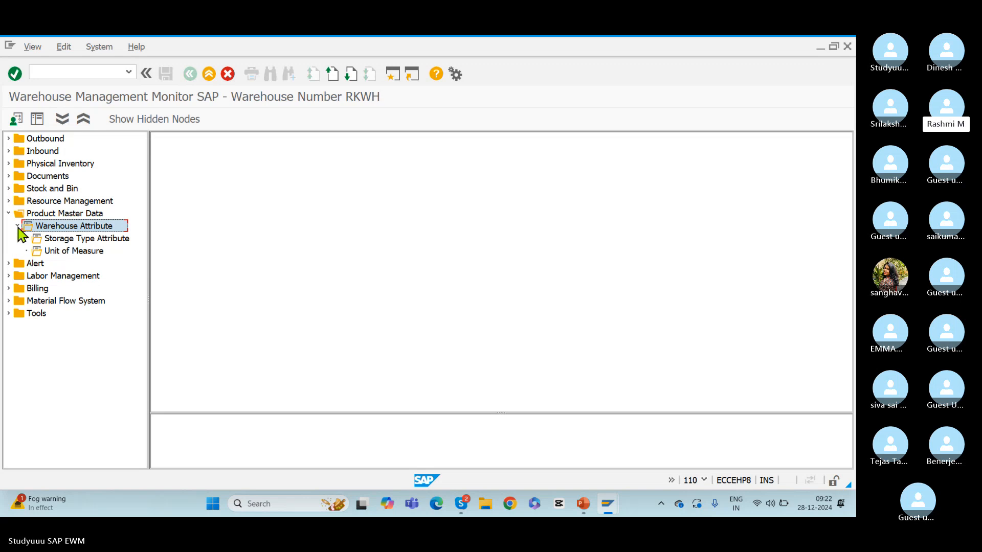
double_click(60, 229)
left_click(642, 478)
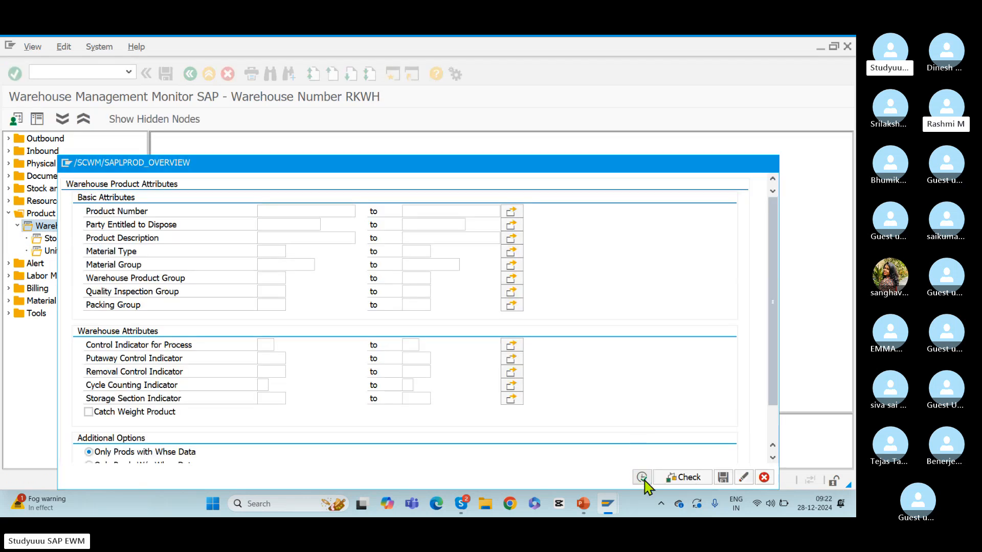
left_click(226, 300)
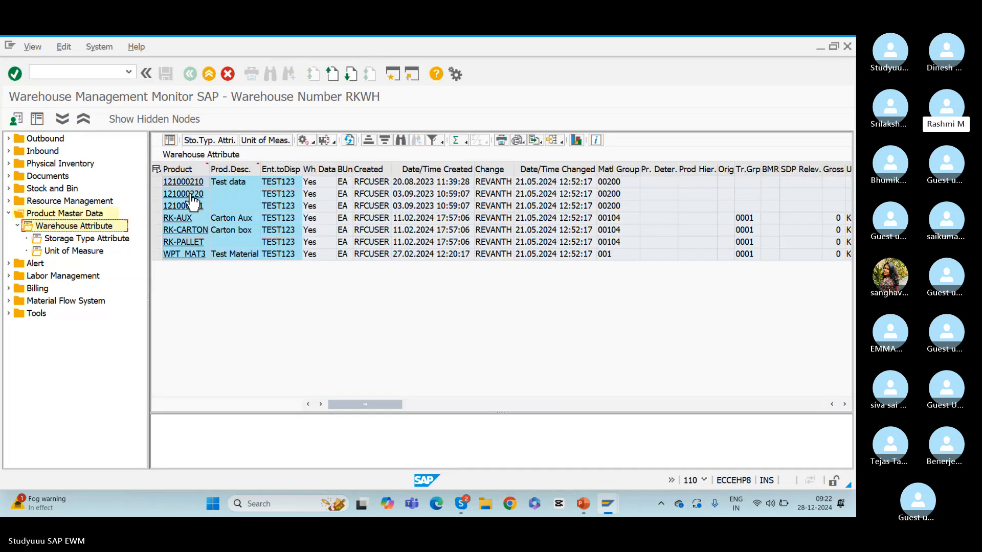
Open warehouse product 121000210 from the list and examine its business system group and product number
left_click(178, 182)
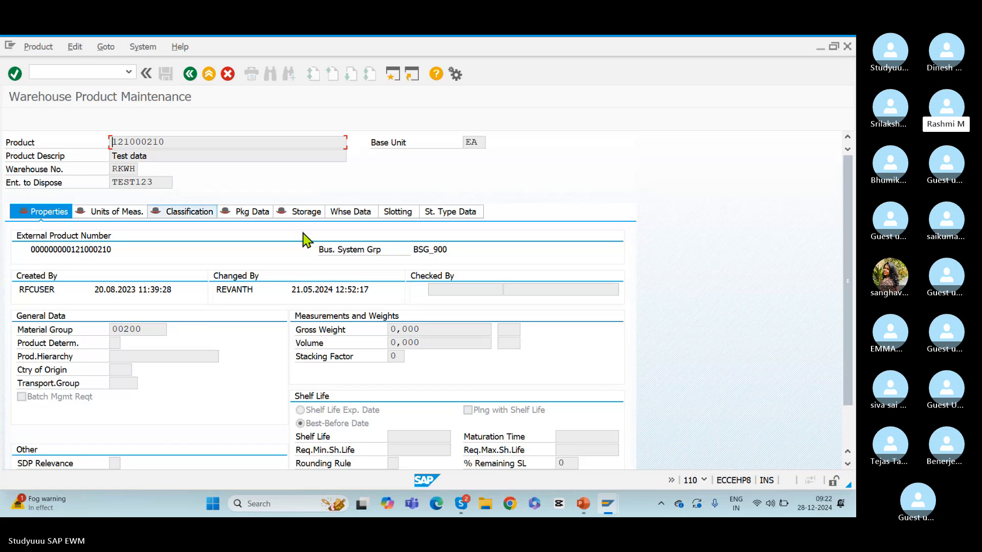
left_click_drag(414, 249, 453, 251)
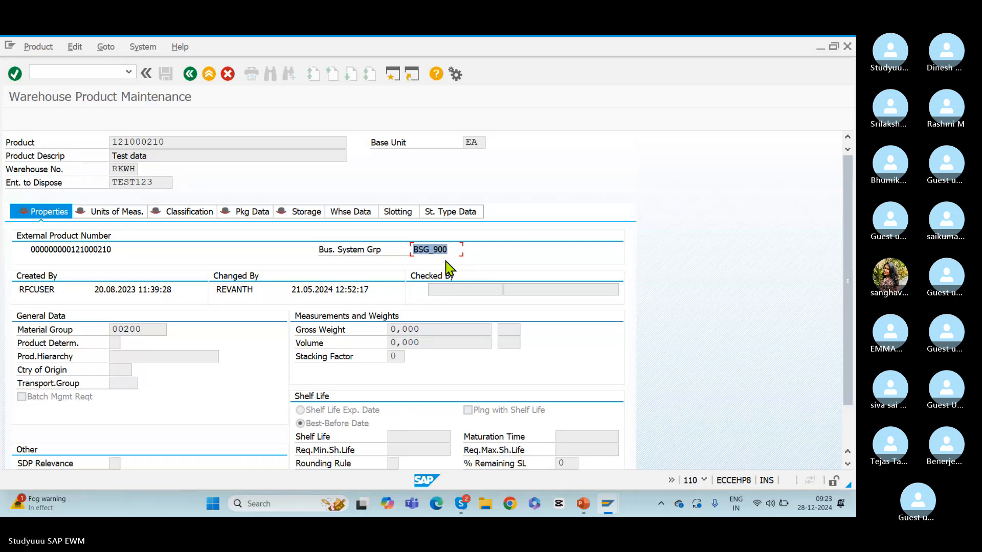
left_click_drag(167, 143, 91, 149)
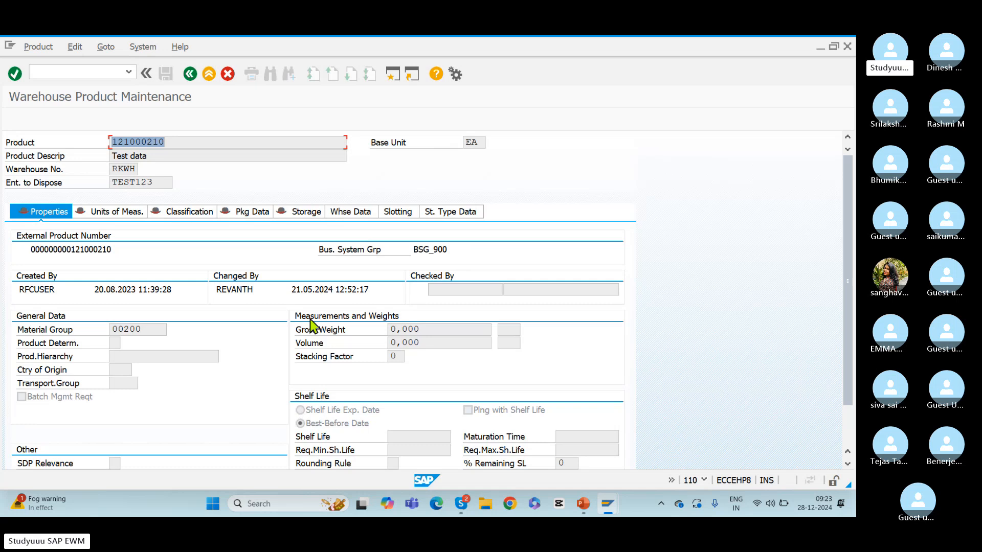
Switch to the ppt3DDA.pptm presentation in PowerPoint and go to slide 17
key("alt+Tab")
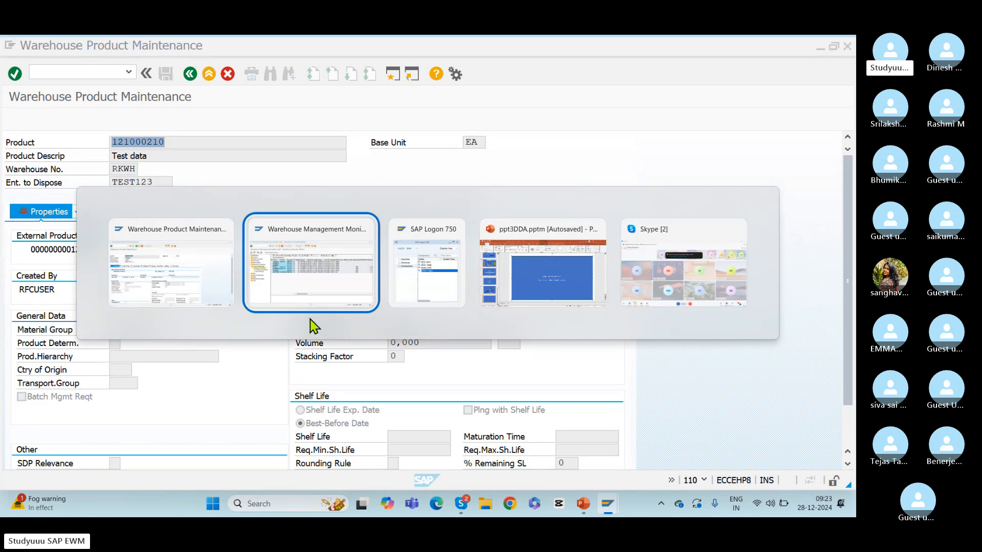
key("alt+Tab")
key("alt+Tab")
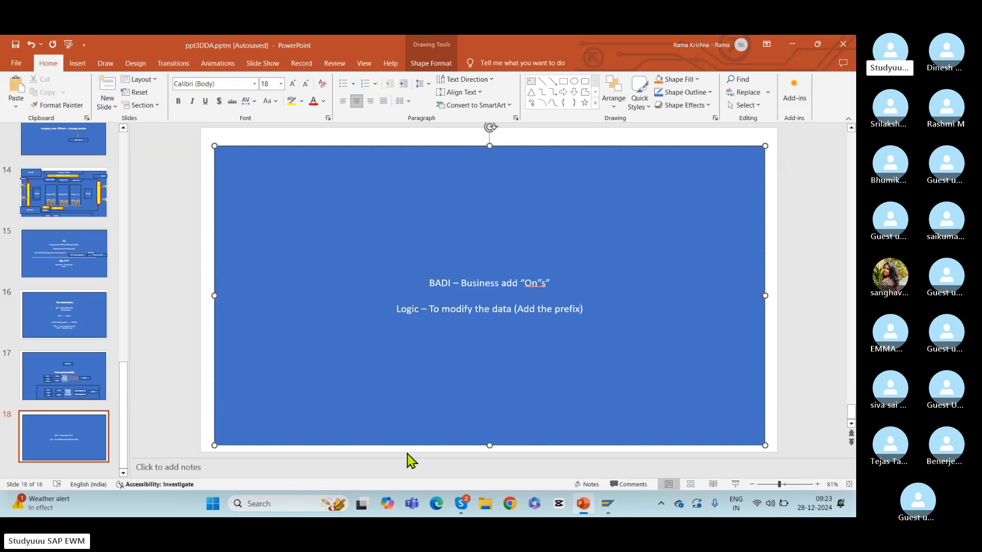
left_click(48, 383)
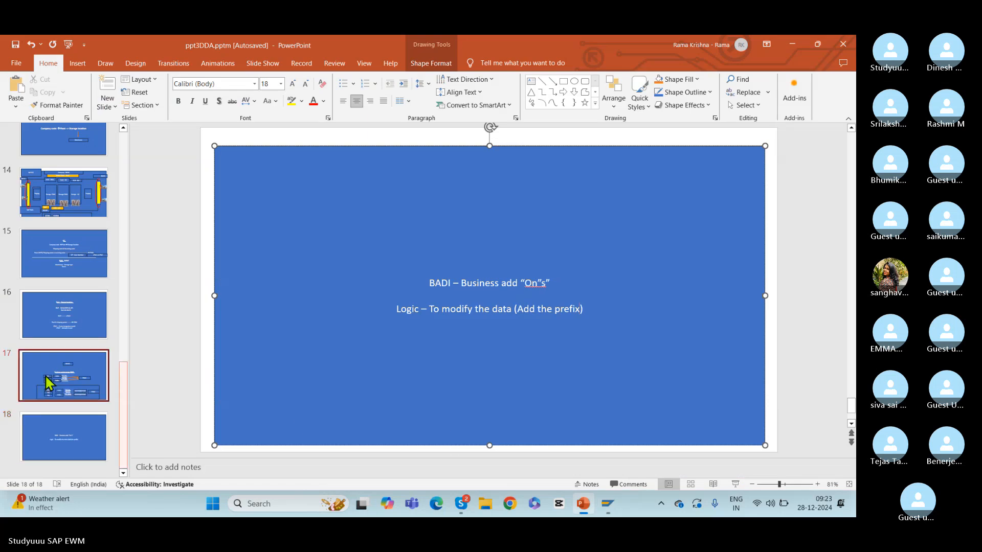
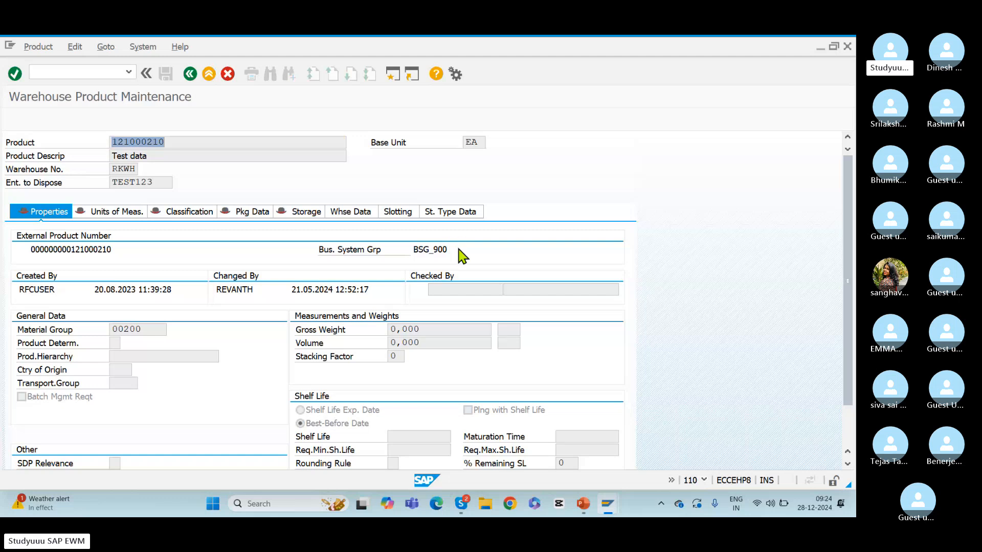
Examine the business system group of warehouse product 121000210 in SAP and relate it to slide 17 in PowerPoint
key("alt+Tab")
key("alt+Tab")
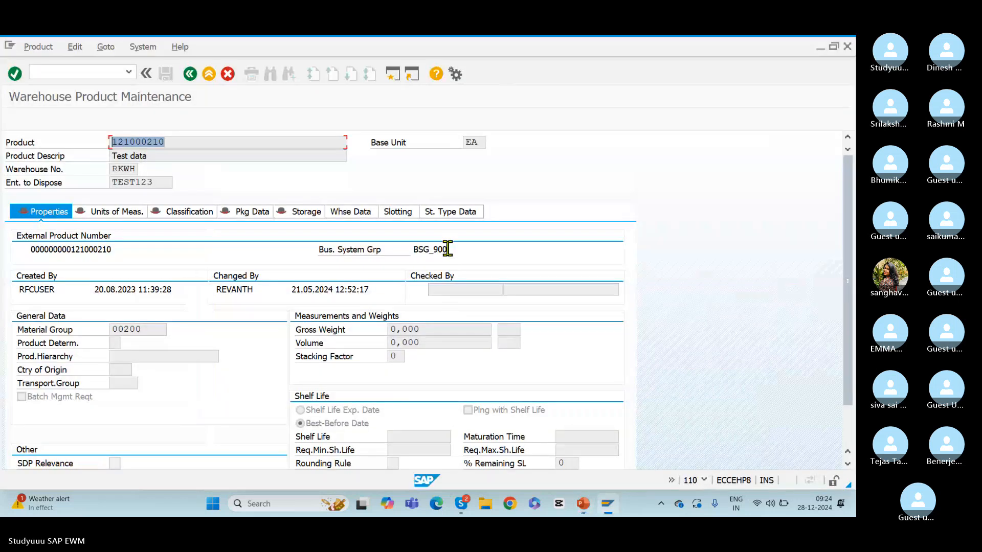
double_click(445, 248)
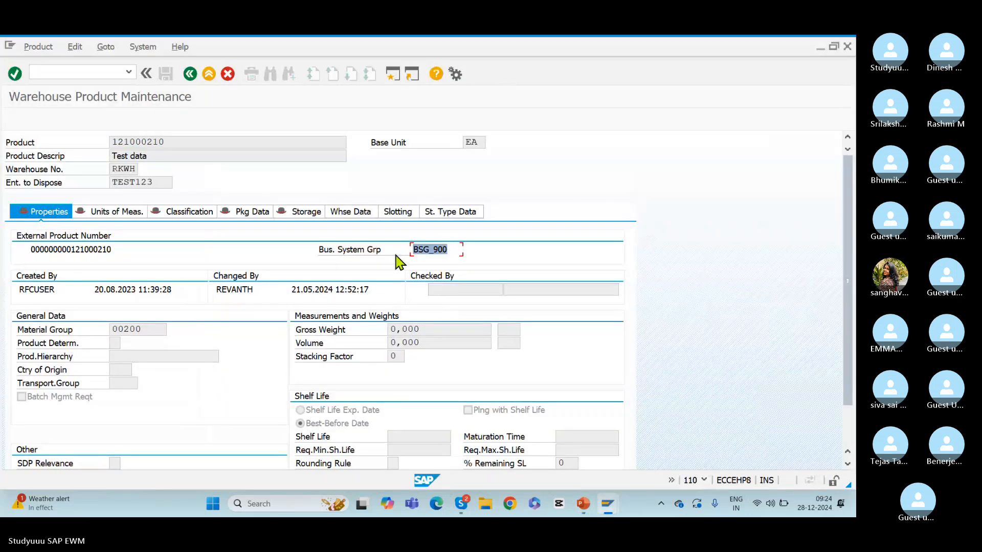
key("alt+Tab")
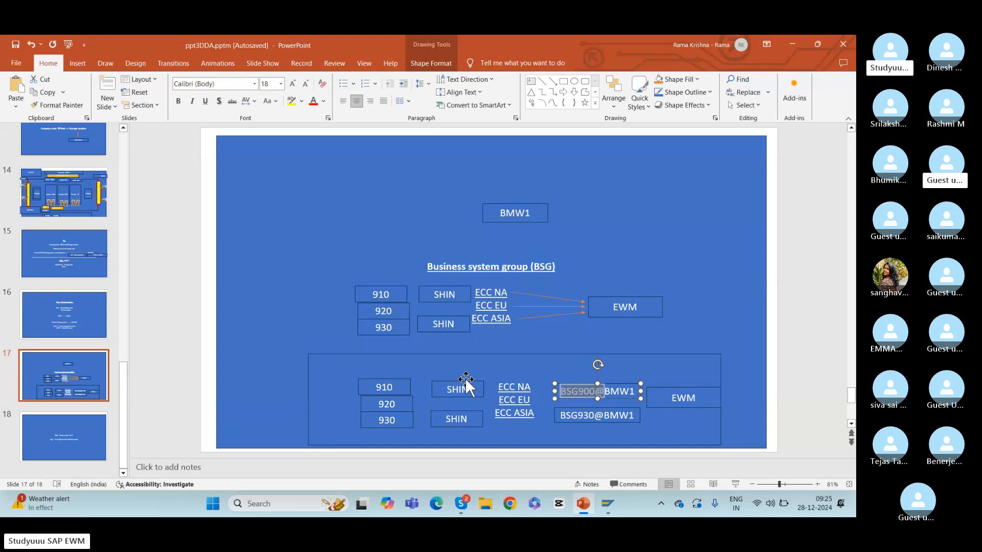
Switch to SAP and run transaction /nspro to open the SAP Reference IMG
key("alt+Tab")
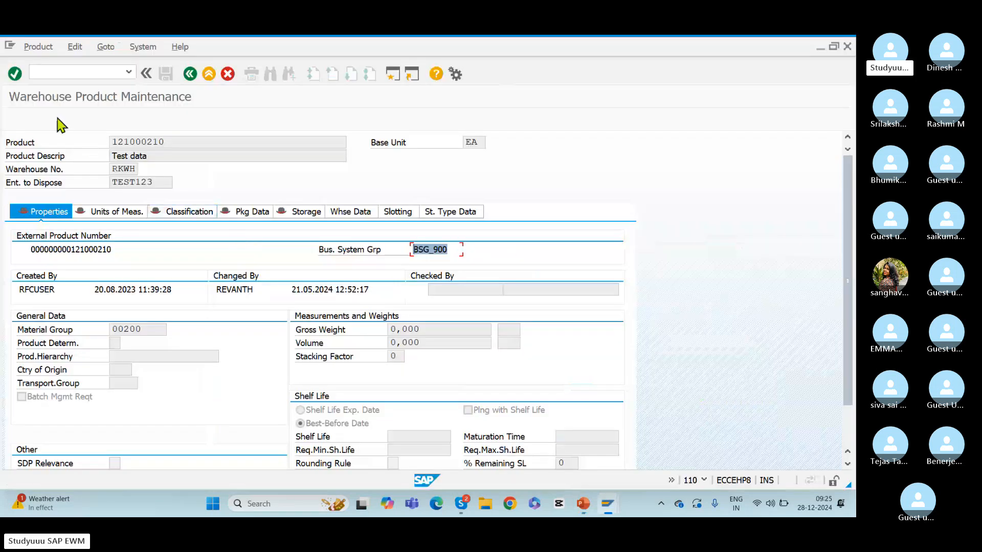
left_click(44, 72)
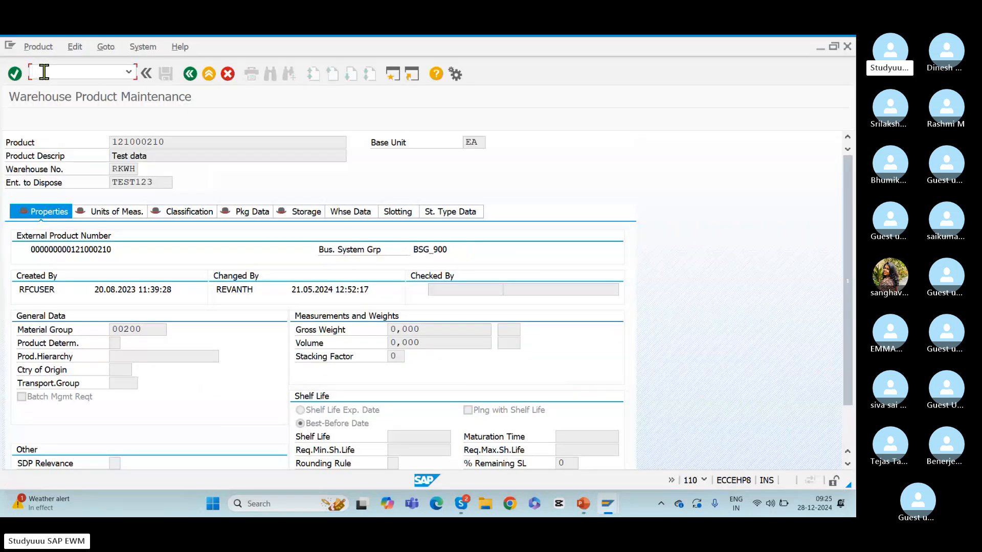
type("/n")
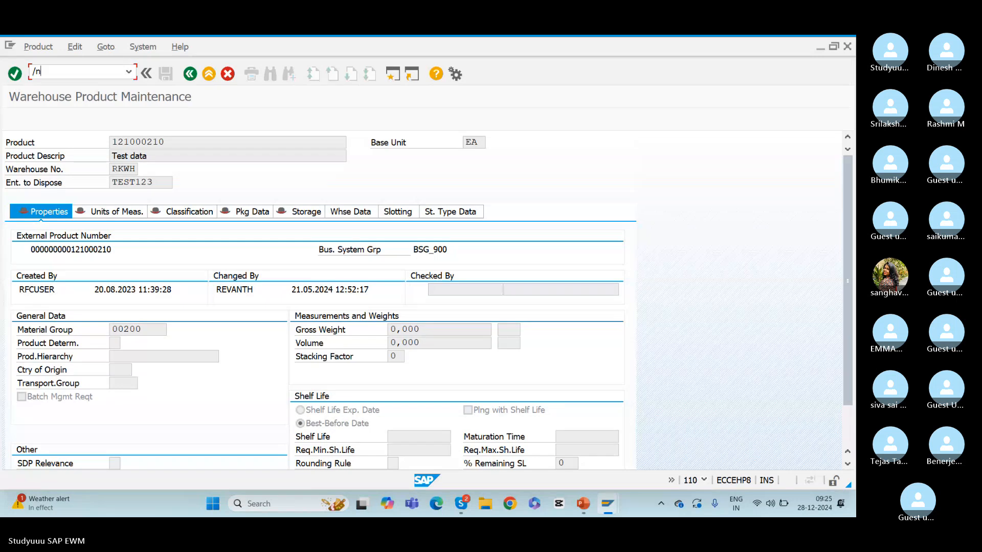
type("spro")
key("Return")
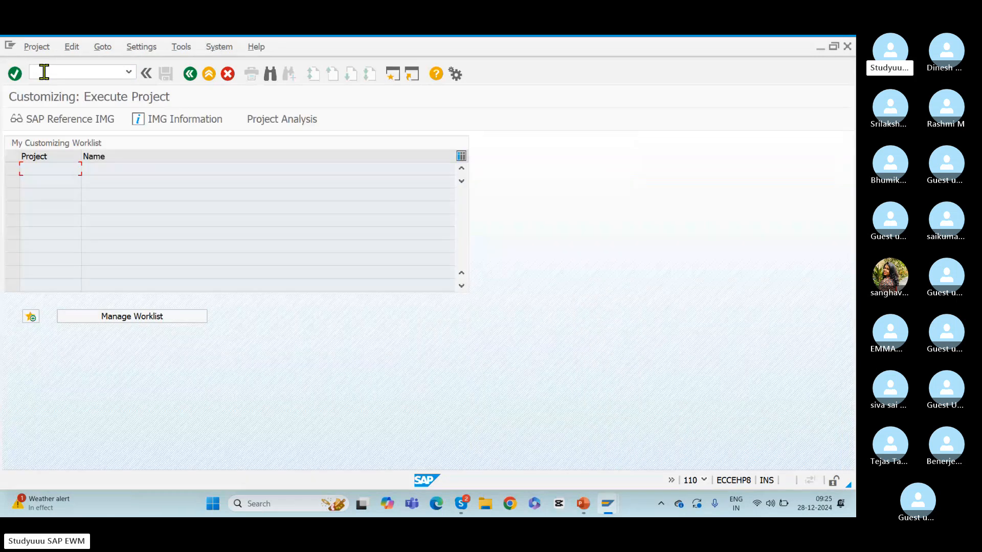
left_click(51, 123)
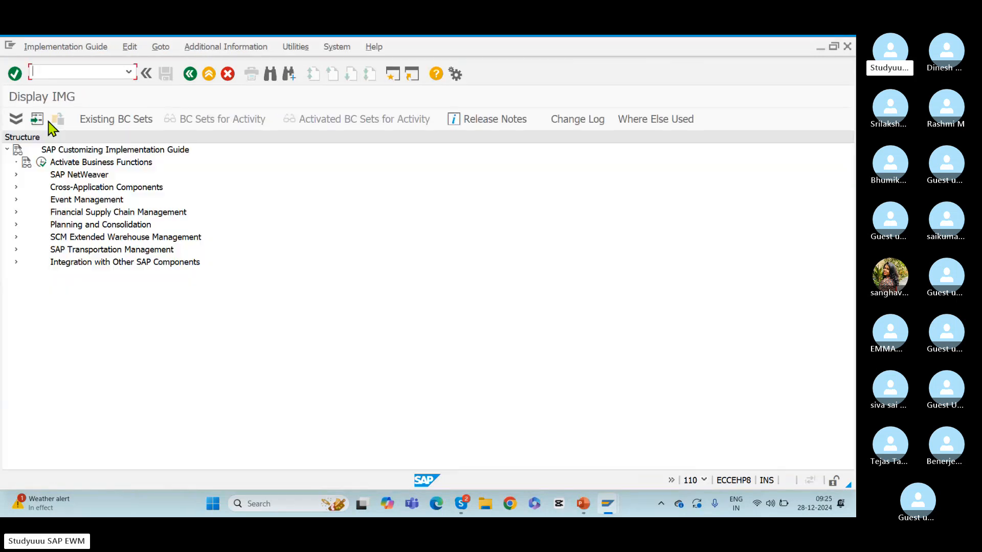
Open Maintain Business System Group under SCM Extended Warehouse Management, SCM Basis, Integration, Basic Settings for Creating the System Landscape
left_click(16, 237)
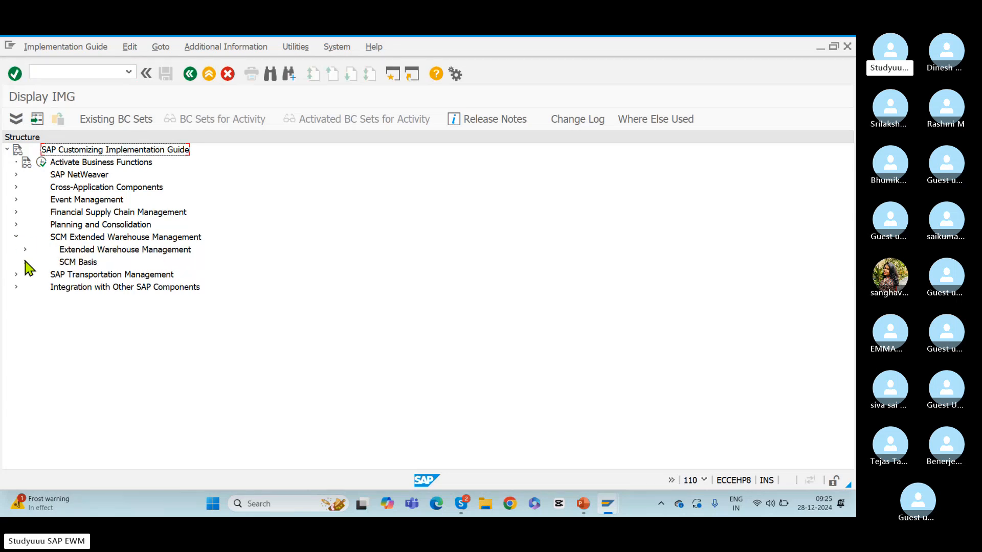
left_click(79, 238)
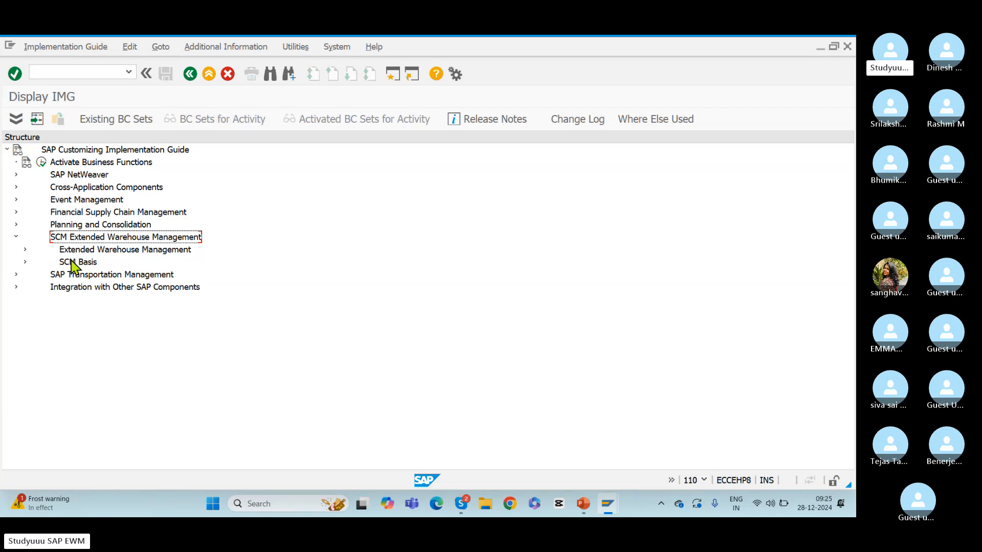
left_click(73, 263)
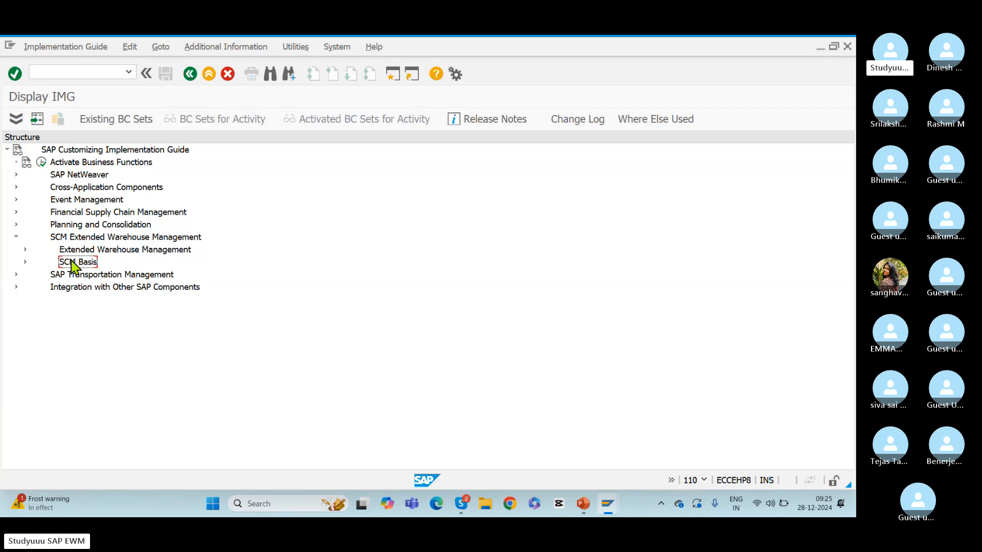
left_click(24, 262)
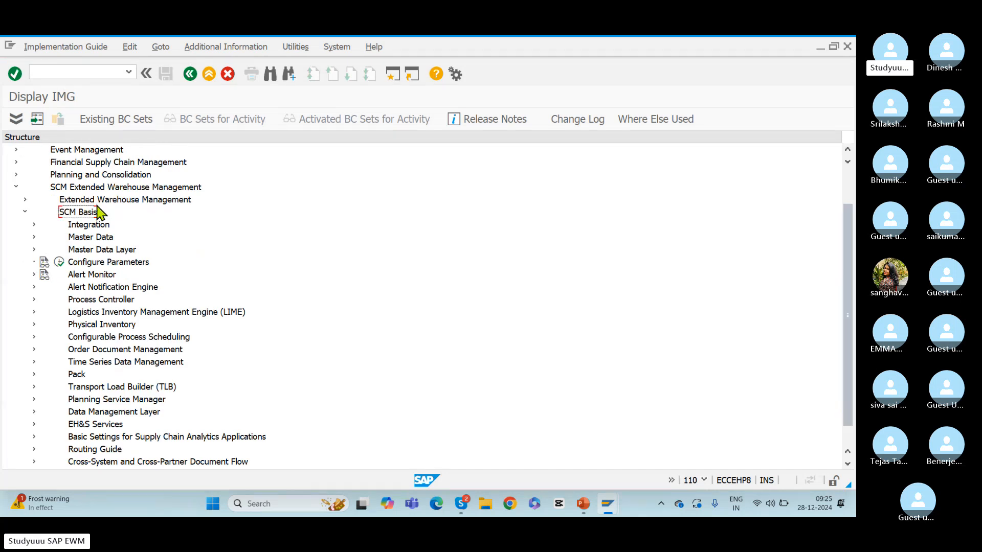
left_click(35, 225)
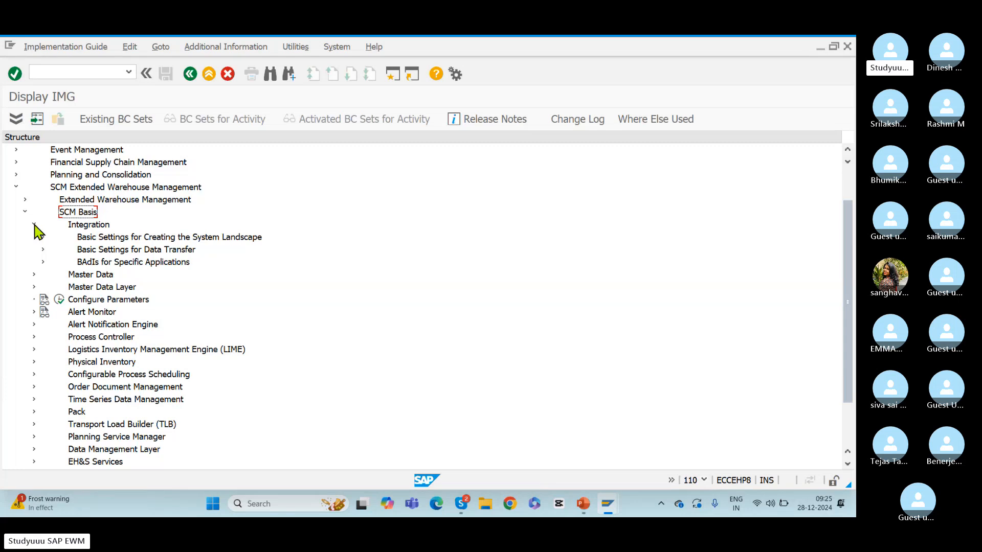
left_click(112, 239)
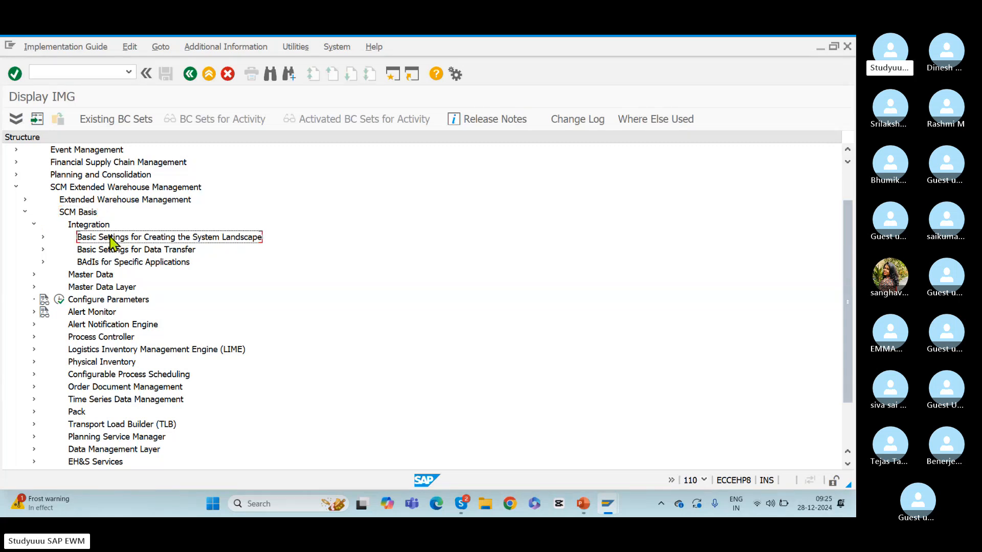
left_click(43, 236)
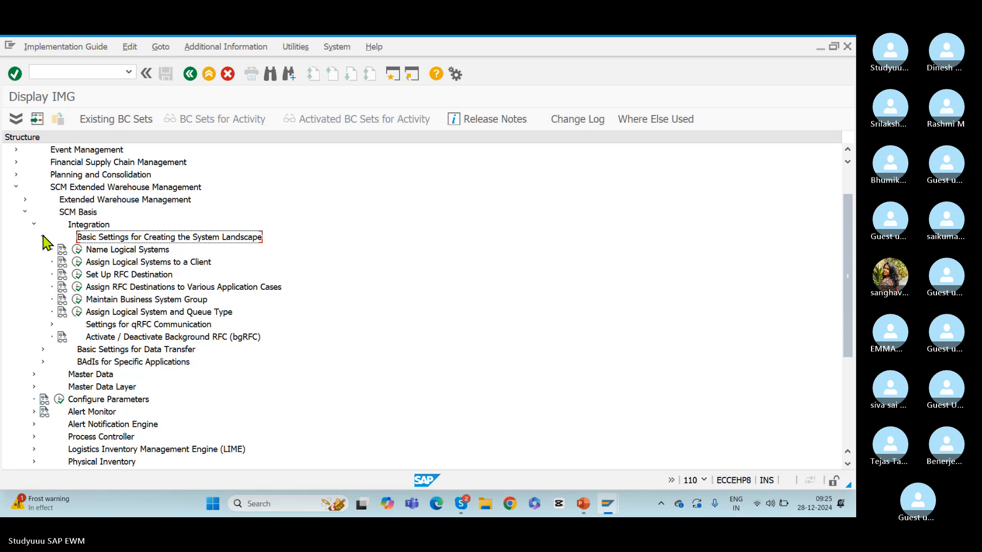
left_click(146, 301)
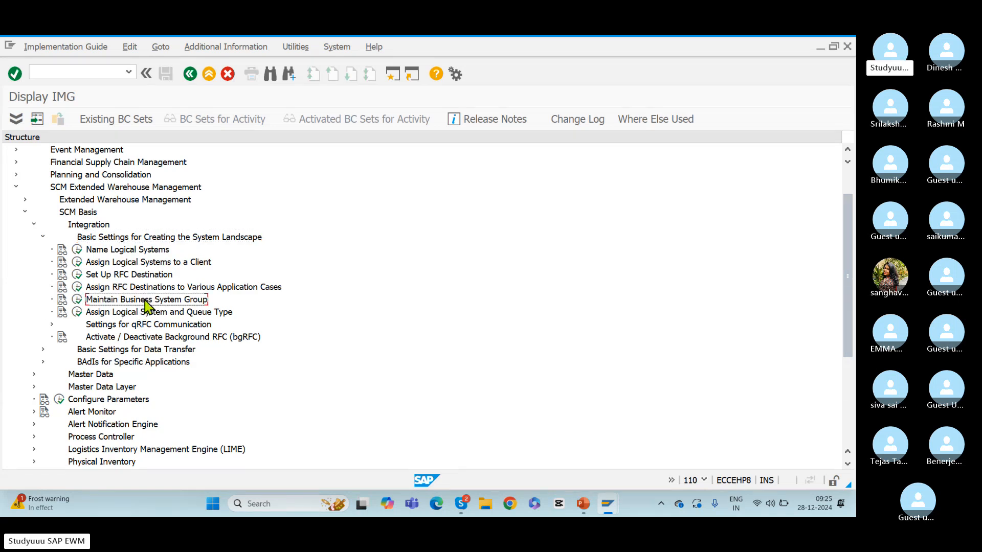
left_click(77, 299)
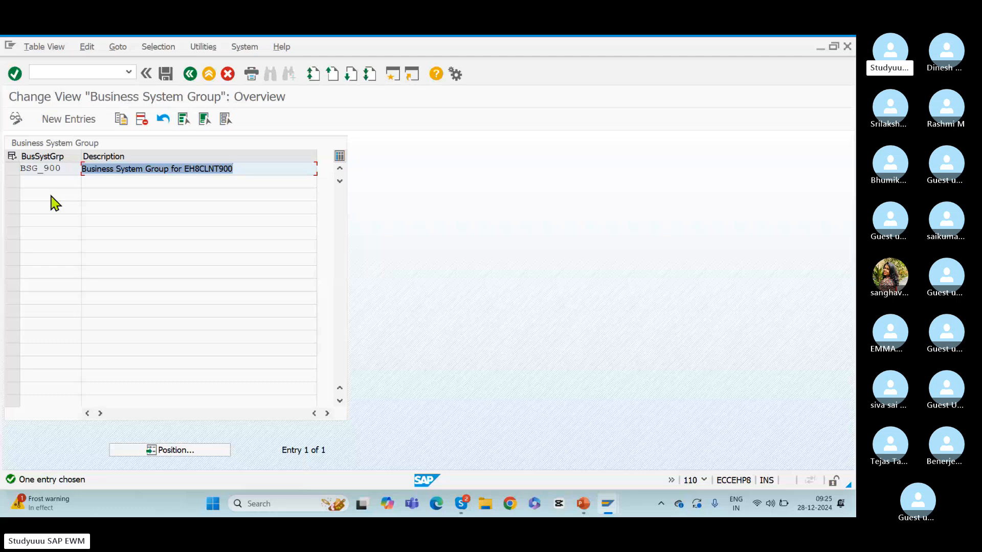
Compare the BSG_900 entry in SAP with the 910, 920 and 930 system boxes on PowerPoint slide 17
key("alt+Tab")
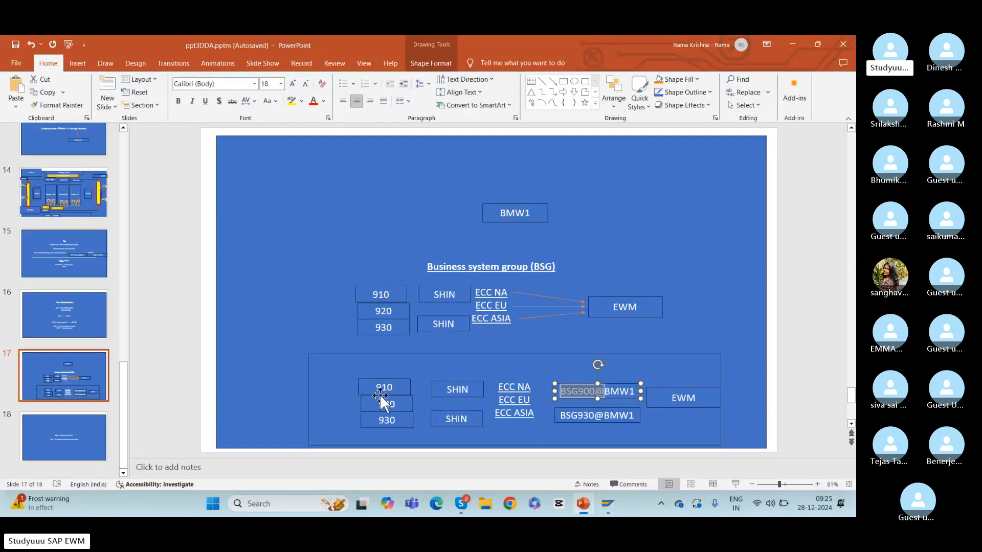
left_click(378, 390)
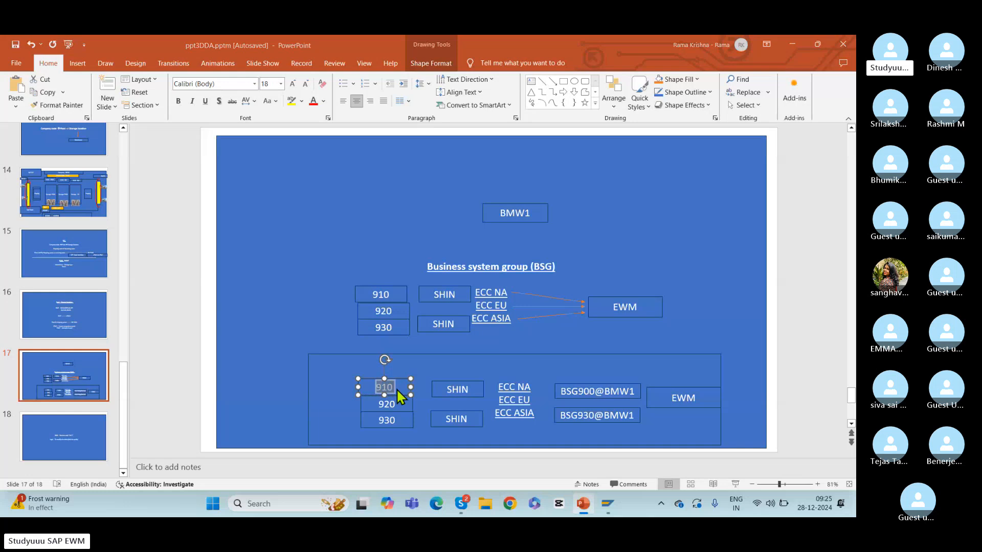
key("alt+Tab")
left_click_drag(63, 168, 5, 170)
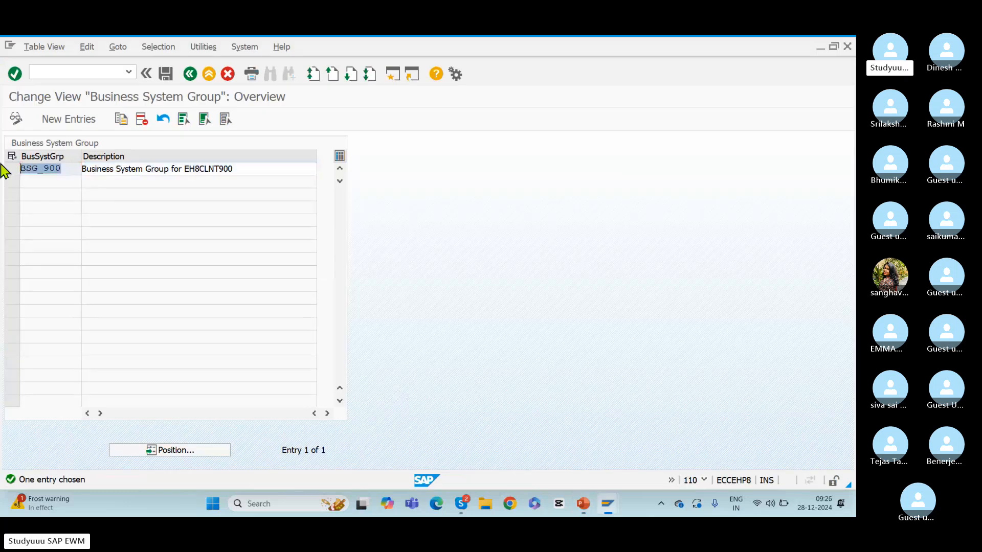
key("alt+Tab")
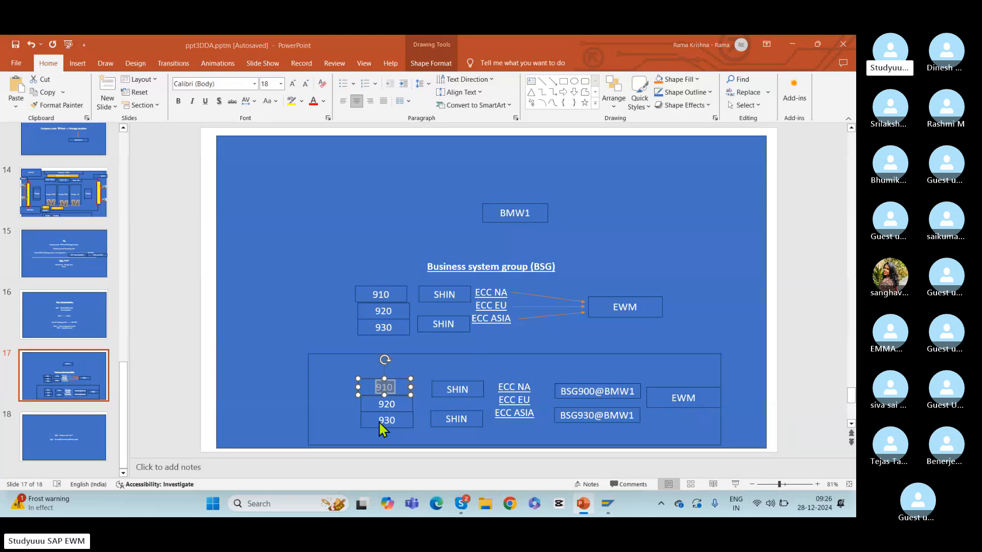
key("alt+Tab")
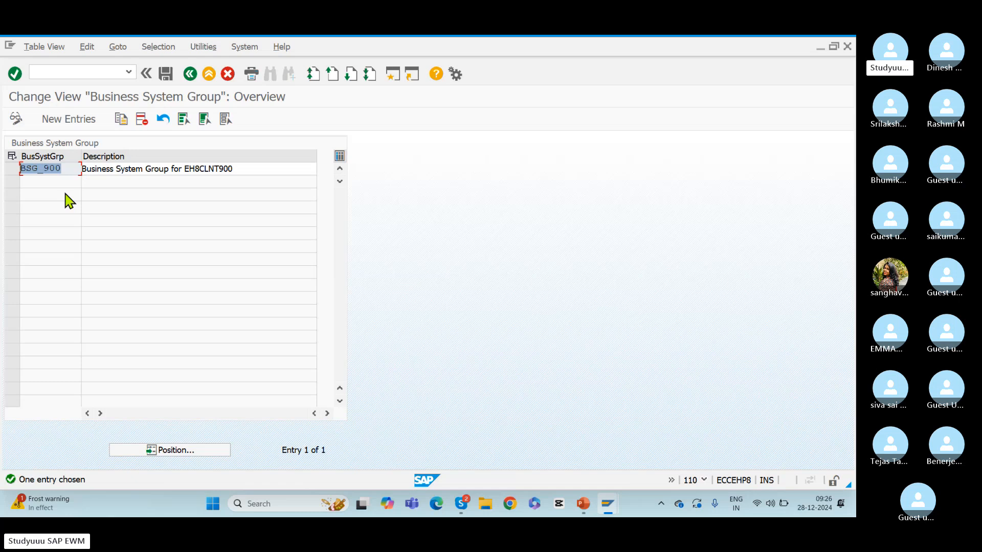
key("alt+Tab")
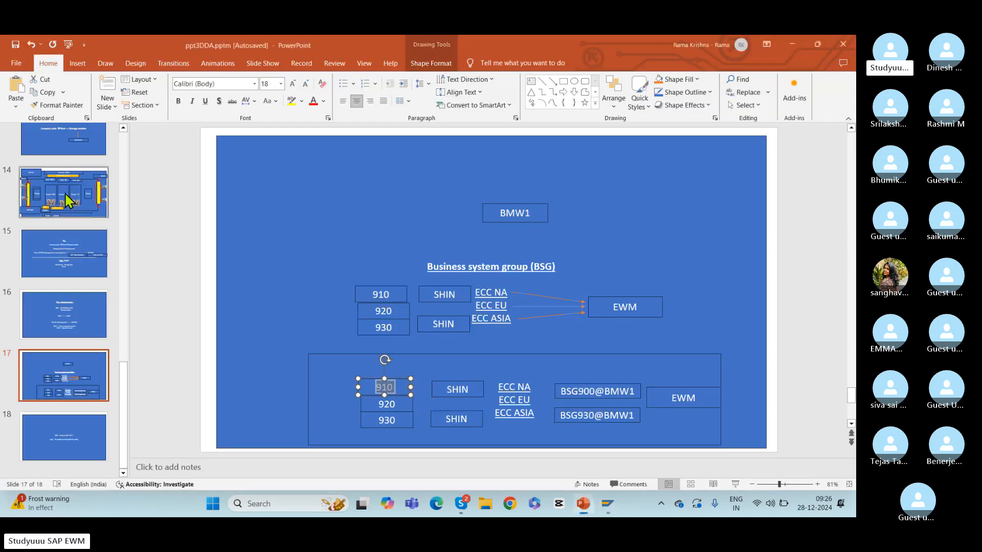
Return to the SAP IMG structure and examine the Location and Business Partner and Product nodes under BAdIs for Specific Applications
key("alt+Tab")
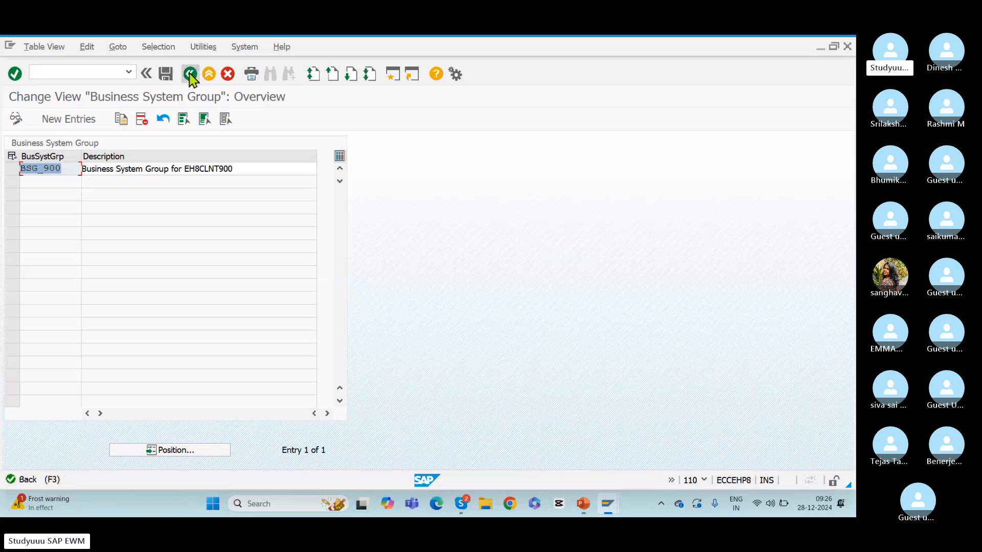
left_click(190, 74)
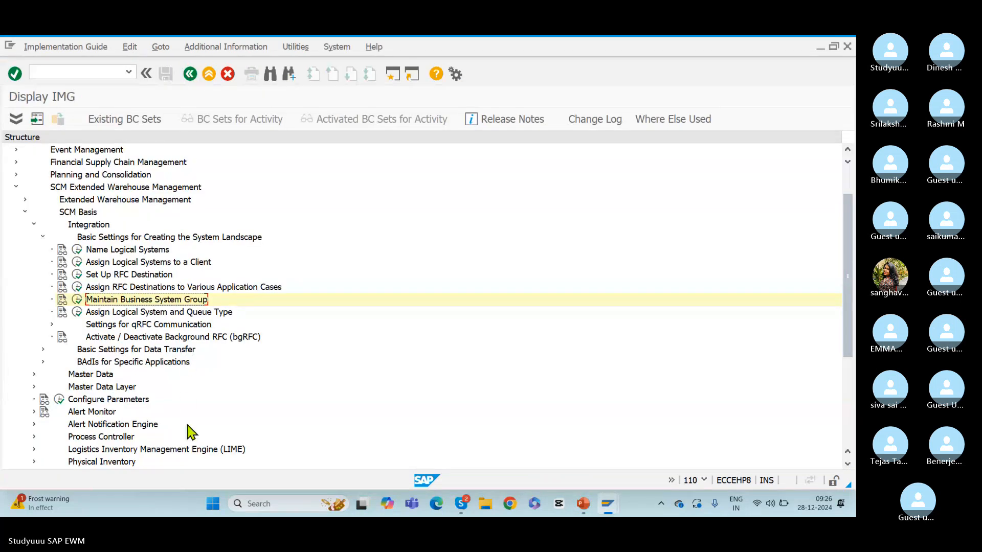
left_click(114, 363)
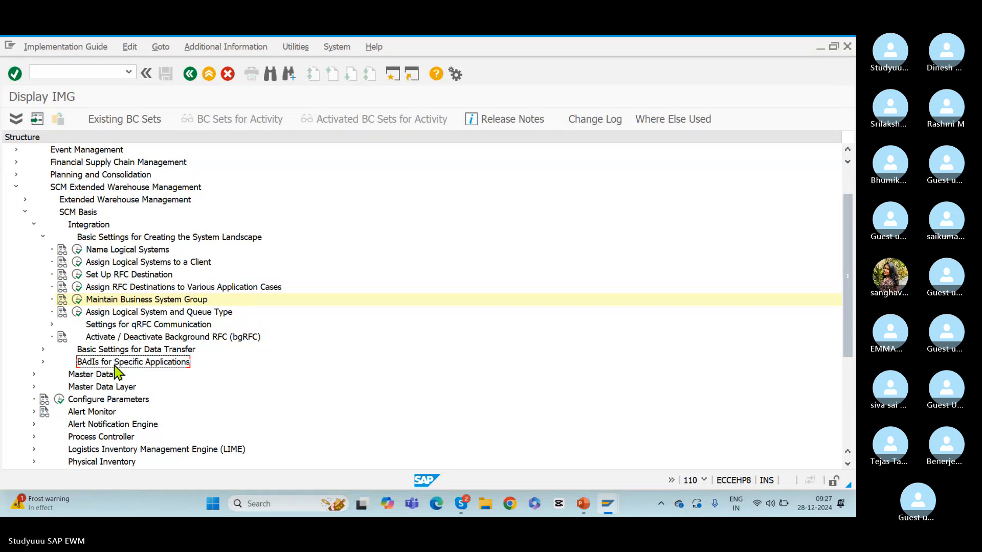
left_click(43, 363)
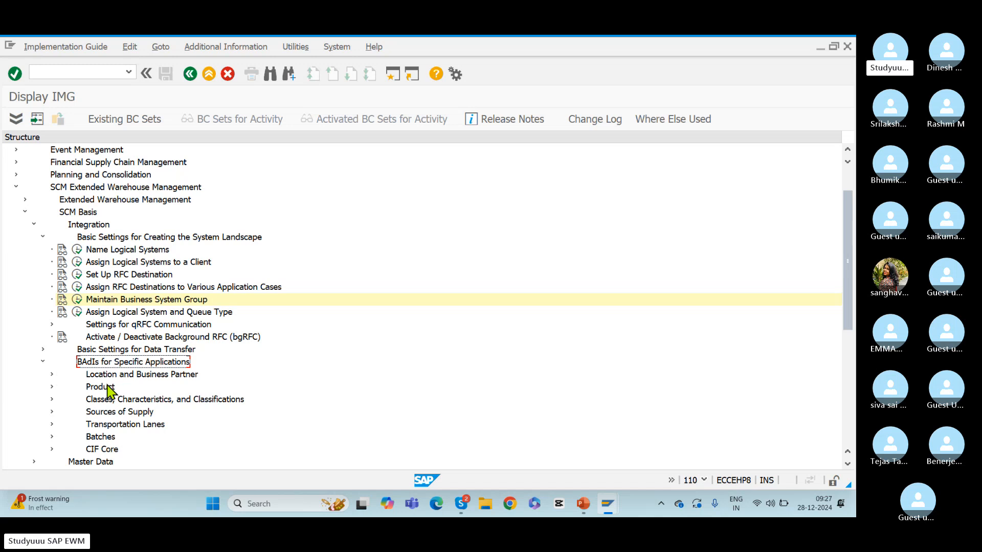
left_click(134, 377)
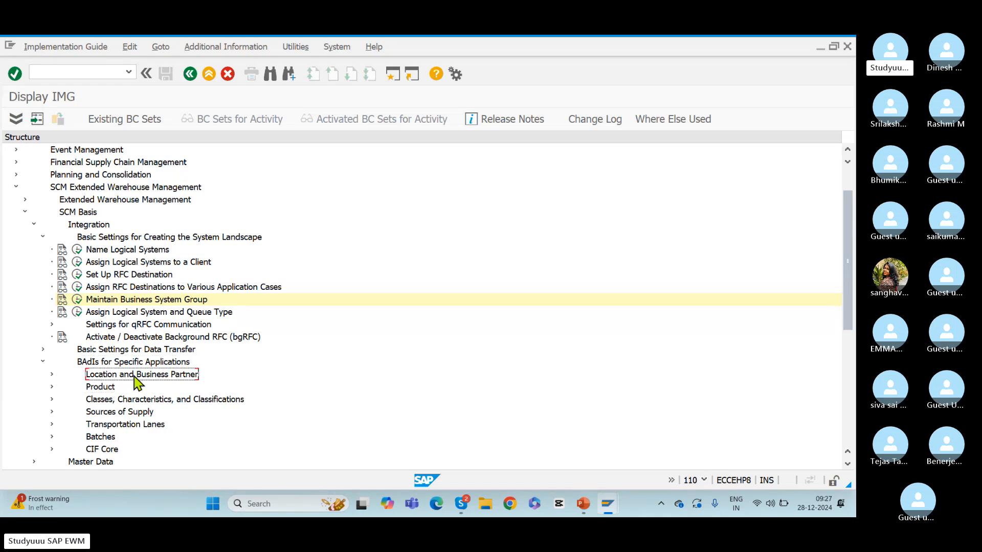
left_click(51, 375)
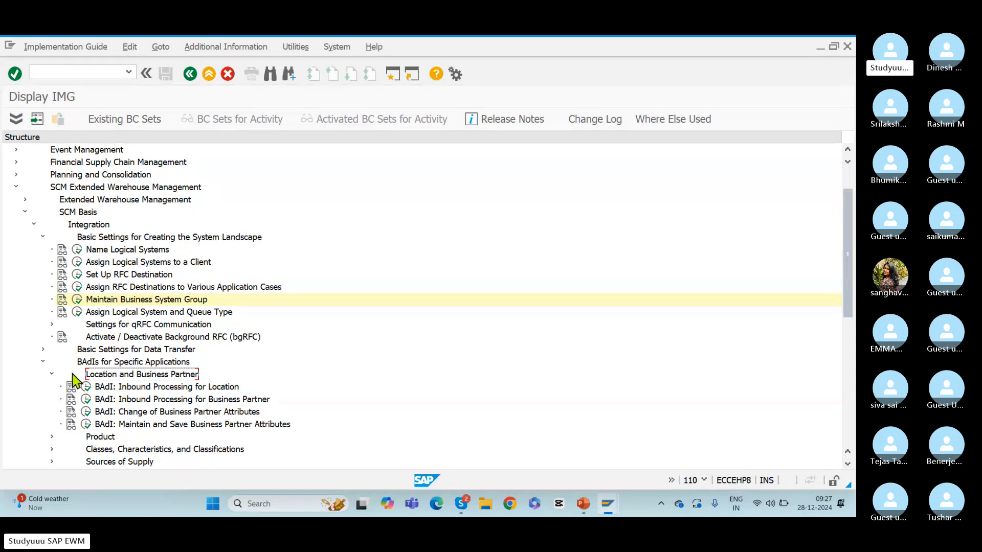
left_click(51, 374)
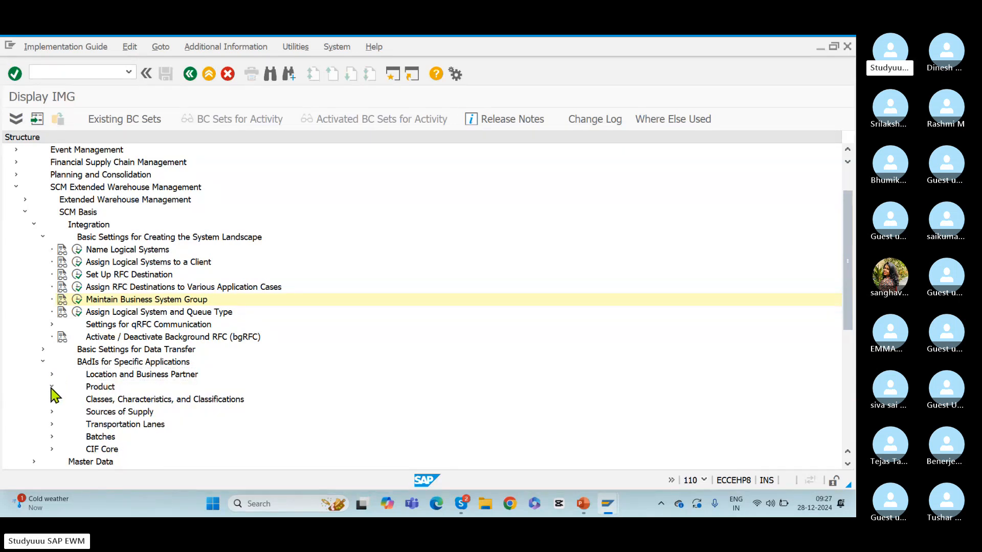
left_click(52, 387)
left_click(194, 399)
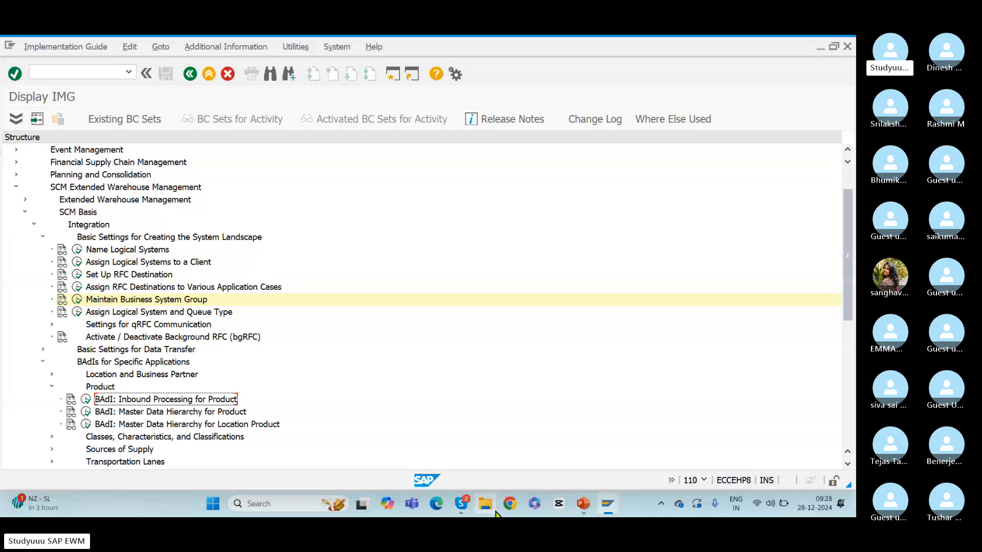
Switch to the ppt3DDA.pptm presentation in PowerPoint and go to slide 18
key("alt+Tab")
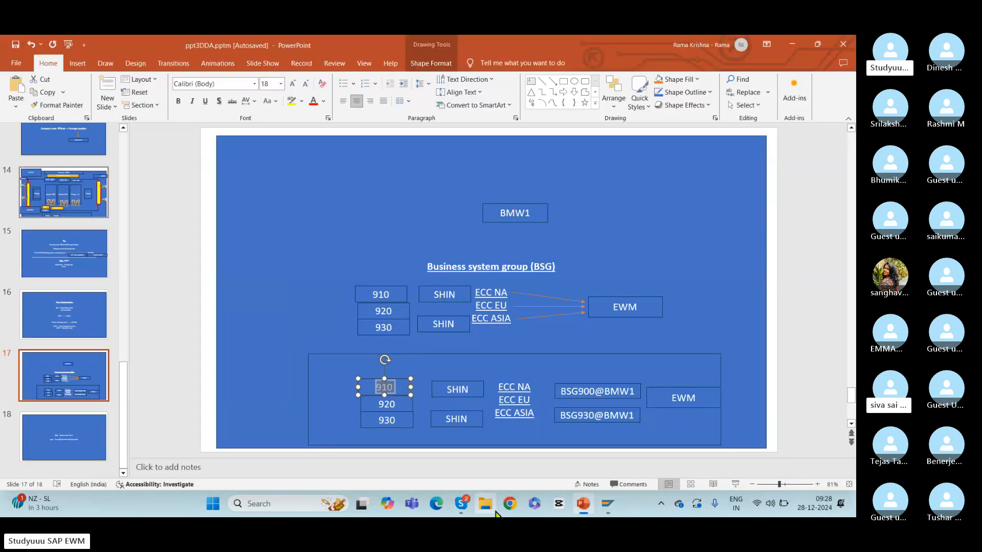
left_click(87, 445)
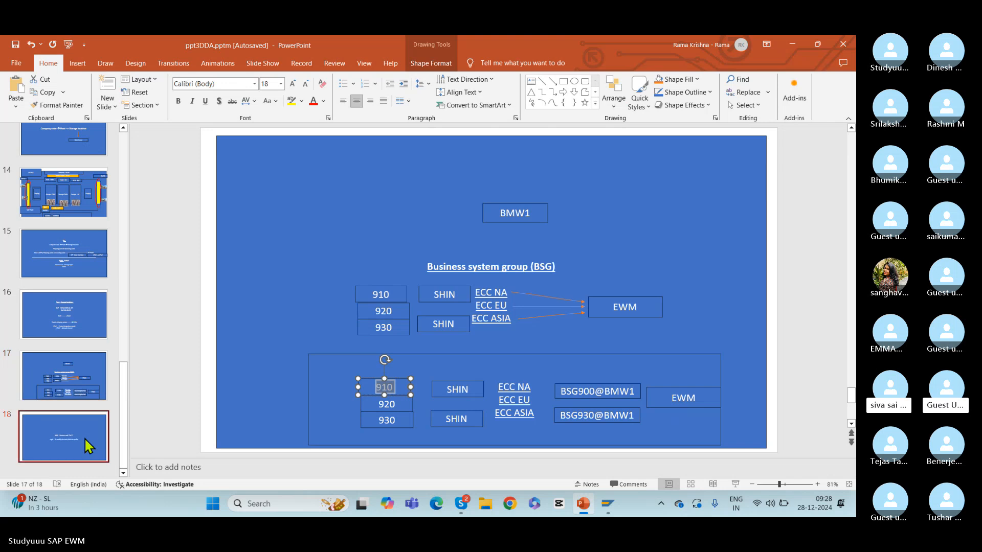
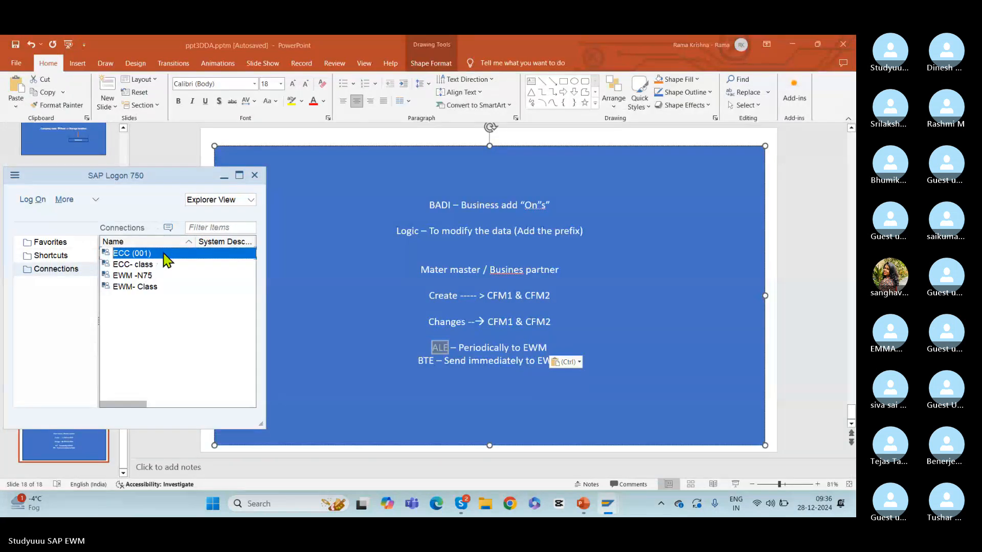
Open the ECC (001) connection from SAP Logon and log on with the user name and account password
double_click(164, 254)
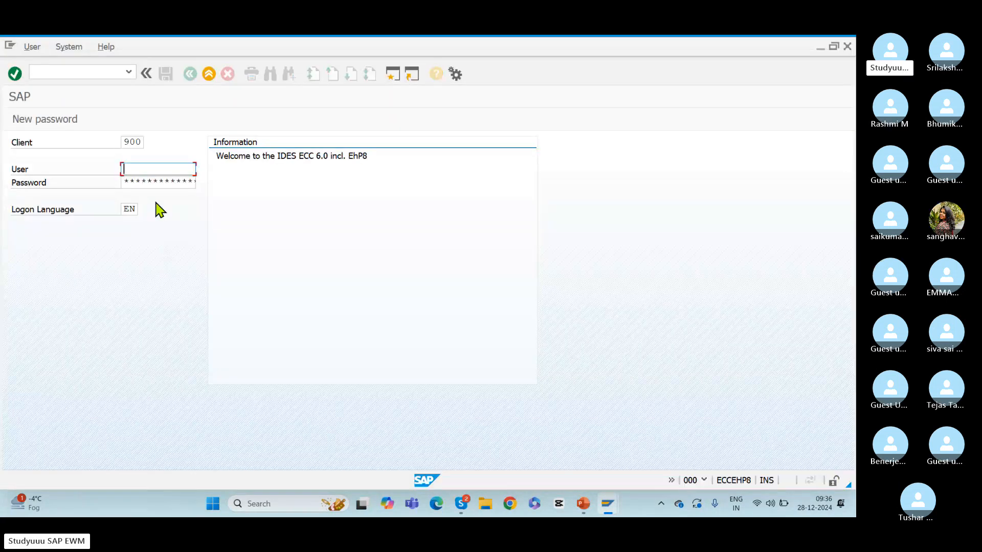
type("s")
key("Down")
key("Tab")
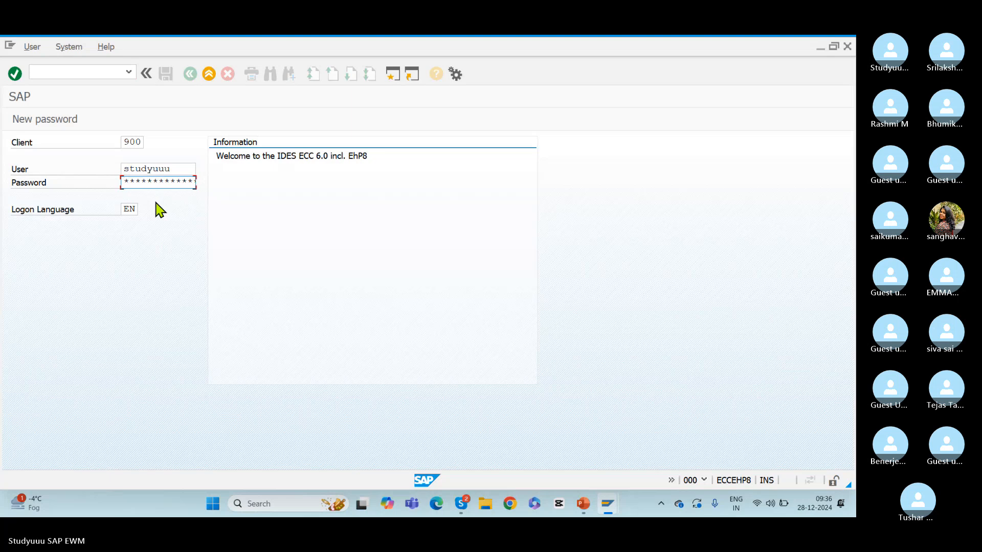
type("*******")
key("Return")
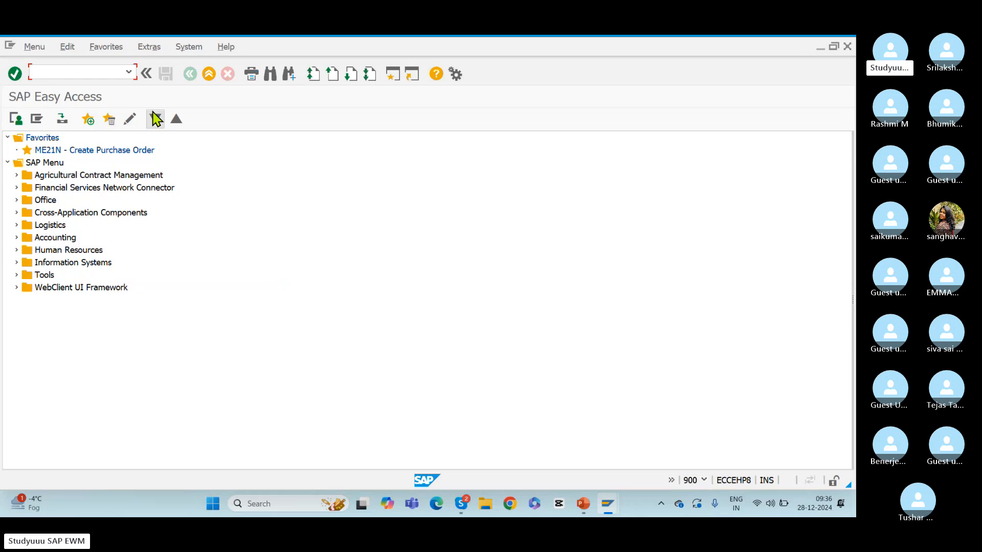
Start transaction SPRO and display the SAP Customizing Implementation Guide structure
type("spro")
key("Return")
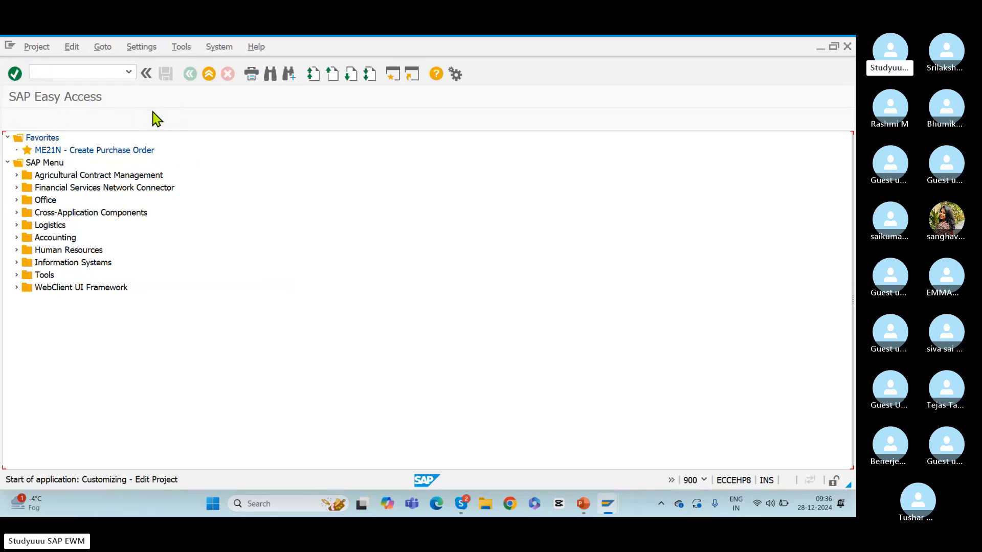
left_click(82, 121)
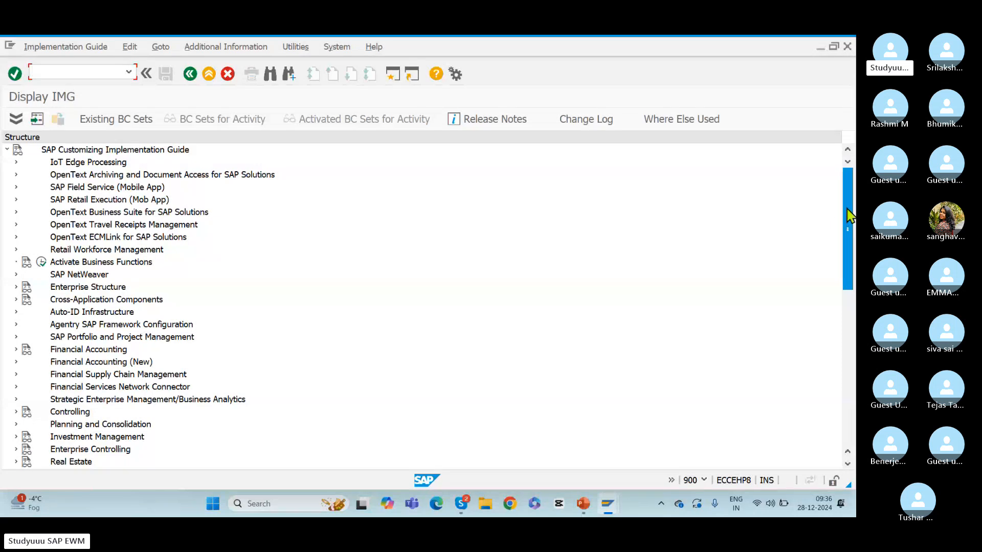
Expand Integration with Other SAP Components and its Extended Warehouse Management node in the IMG
left_click_drag(848, 220, 848, 432)
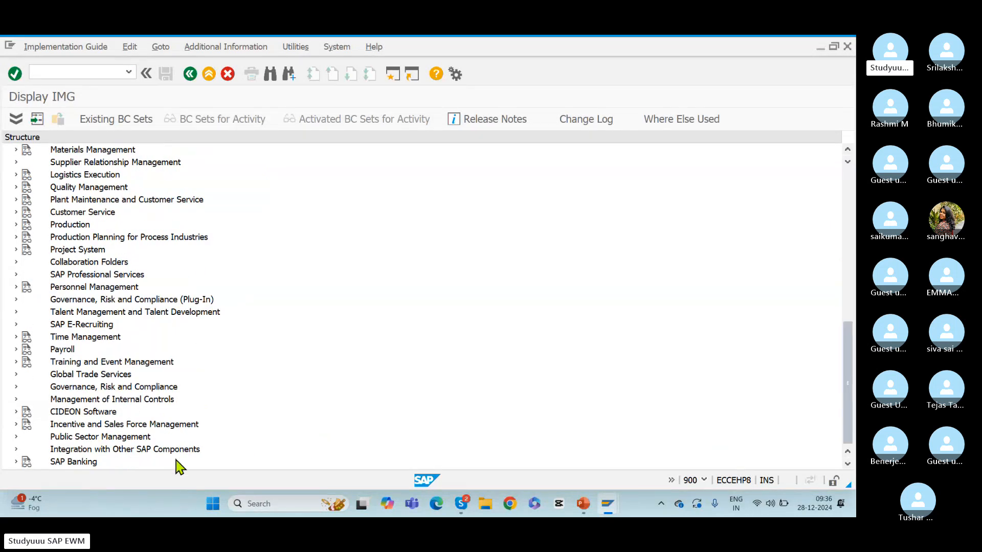
left_click(125, 450)
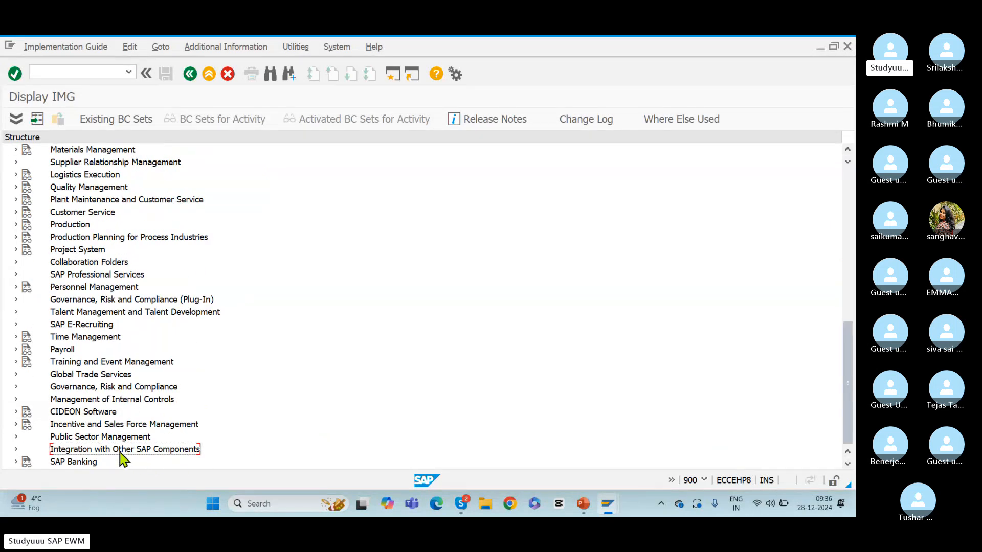
left_click(16, 450)
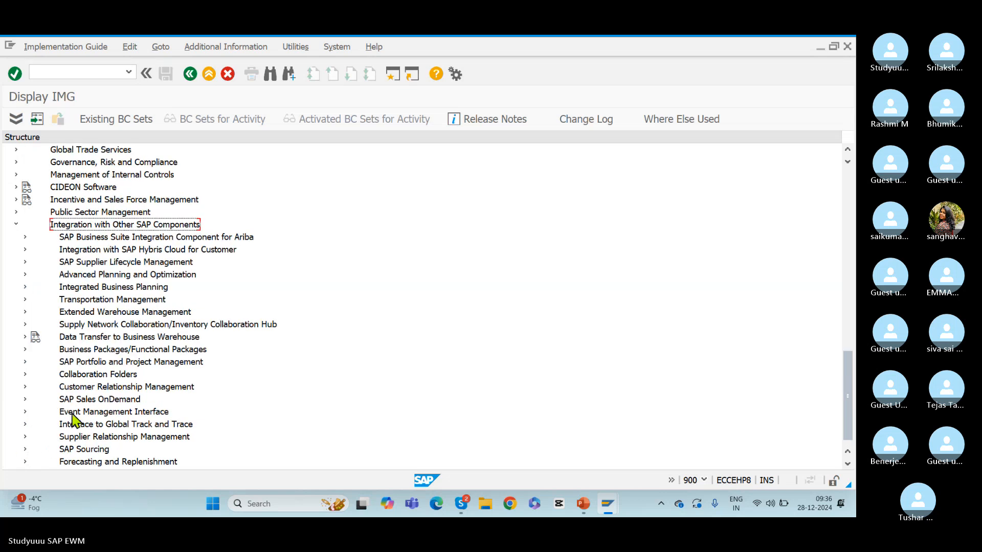
left_click(79, 313)
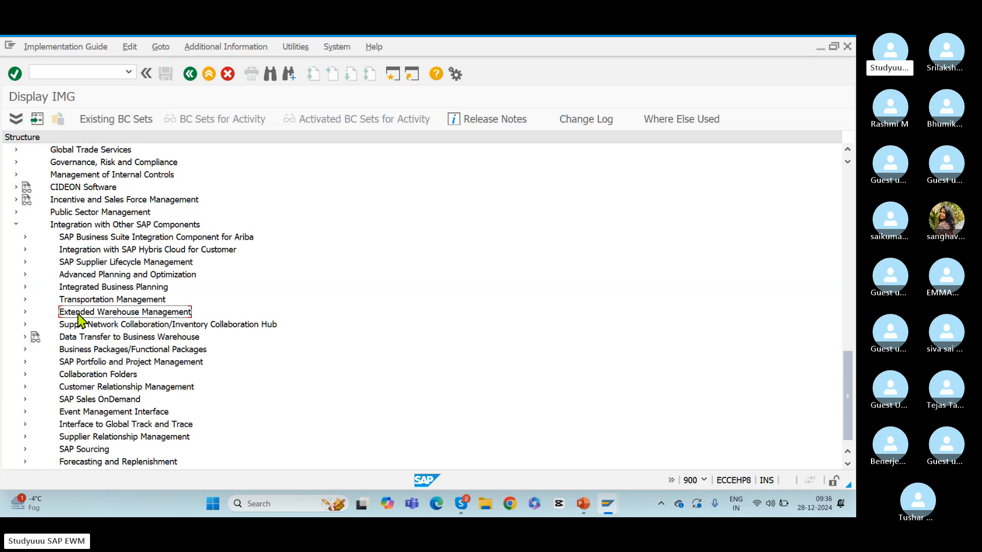
left_click(25, 313)
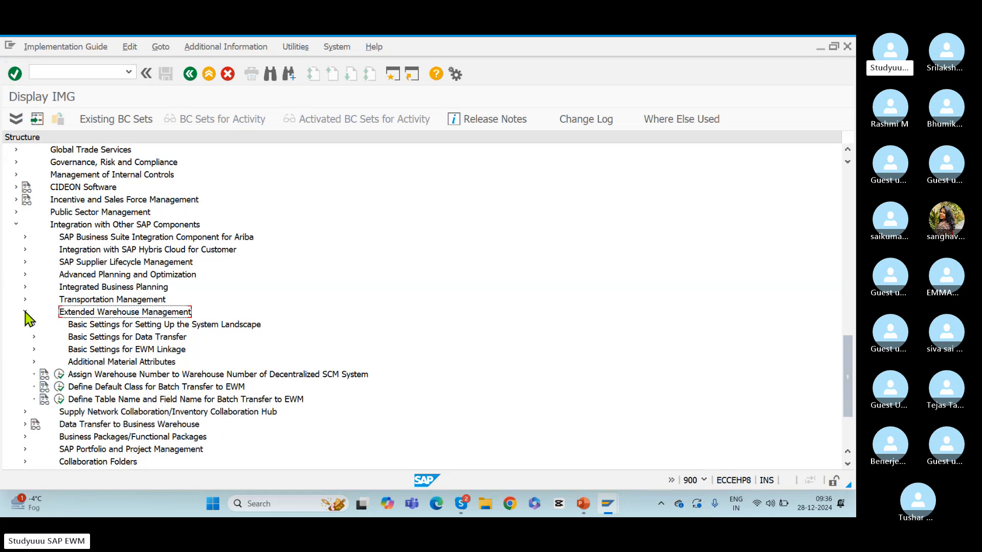
Open the Configure Change Transfer for Master Data activity under Basic Settings for Data Transfer, Change Transfer for Master Data
left_click(137, 340)
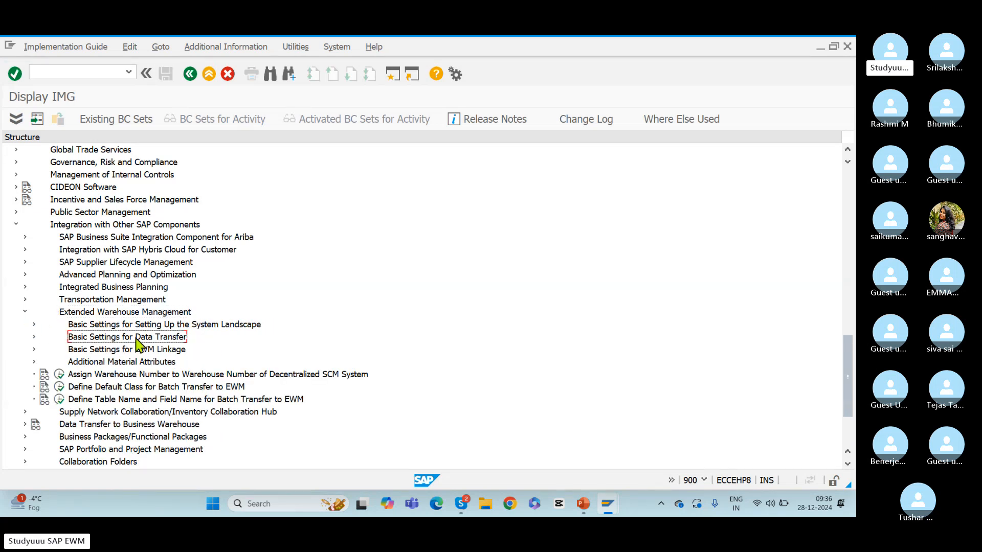
left_click(34, 337)
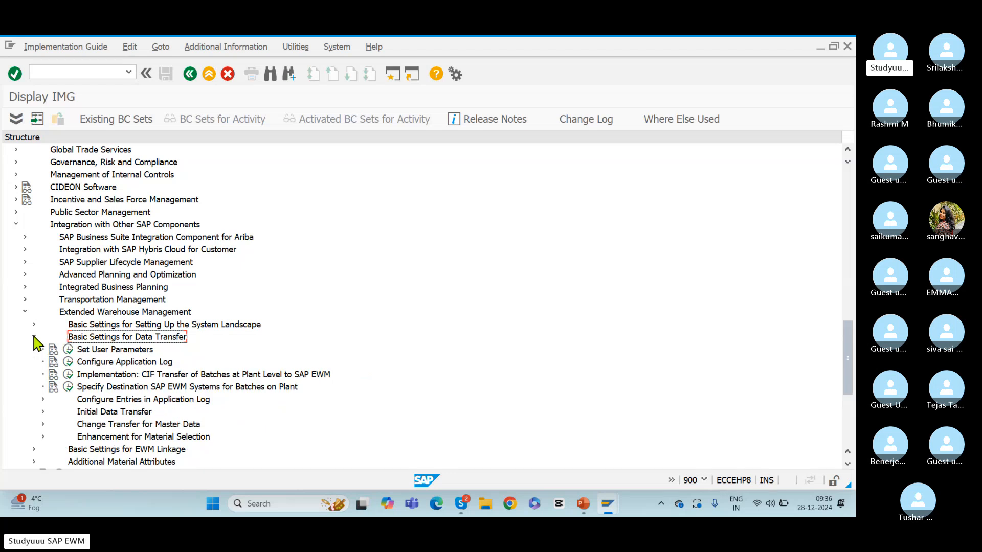
left_click(127, 426)
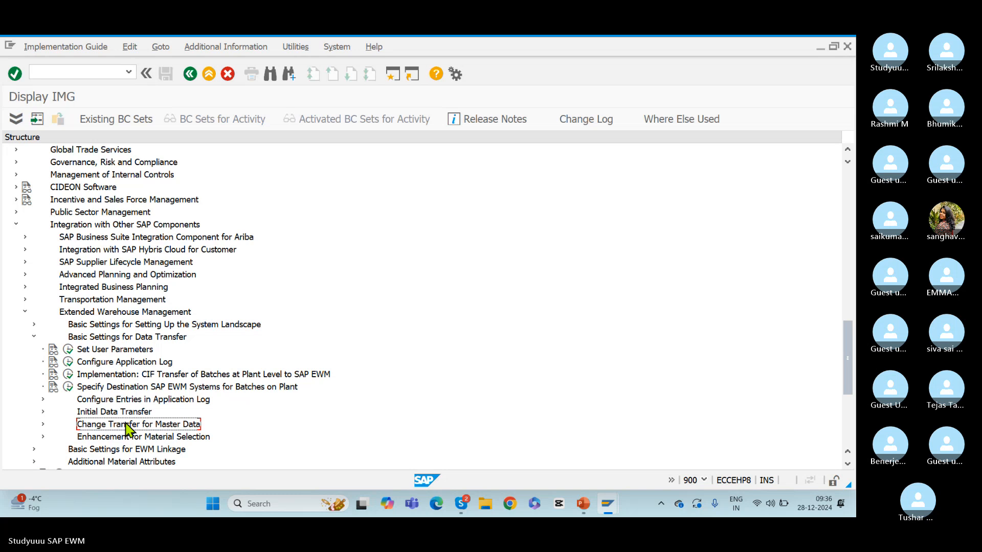
left_click(42, 425)
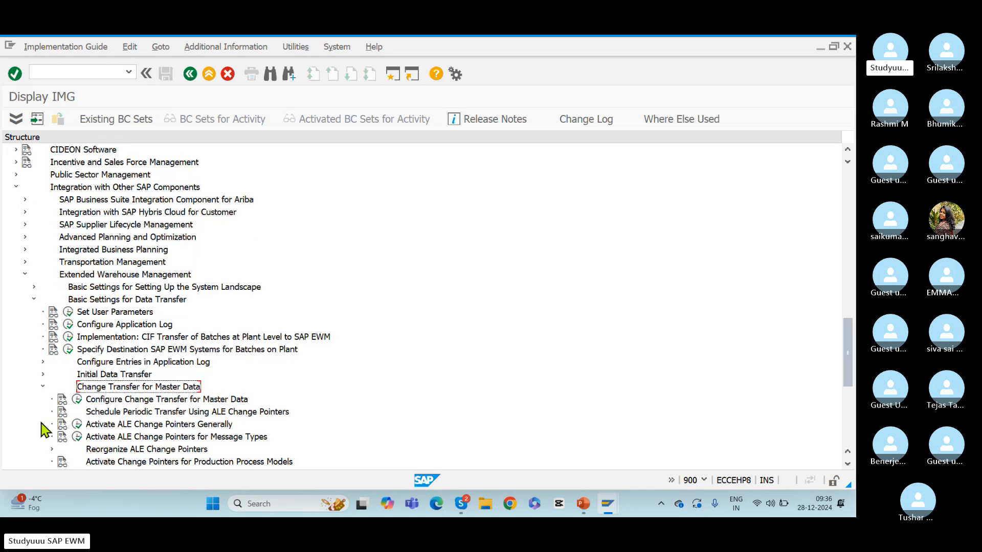
key("Down")
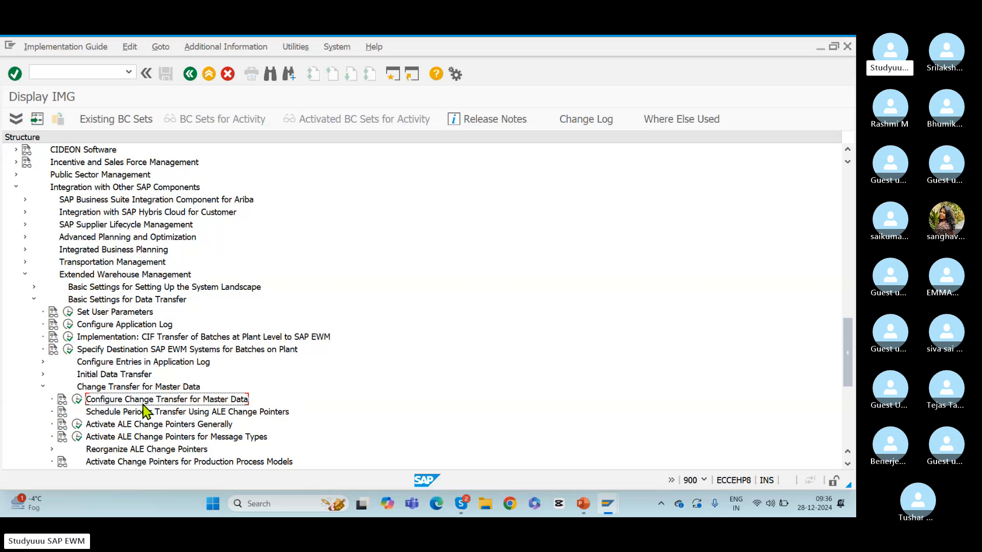
left_click(77, 399)
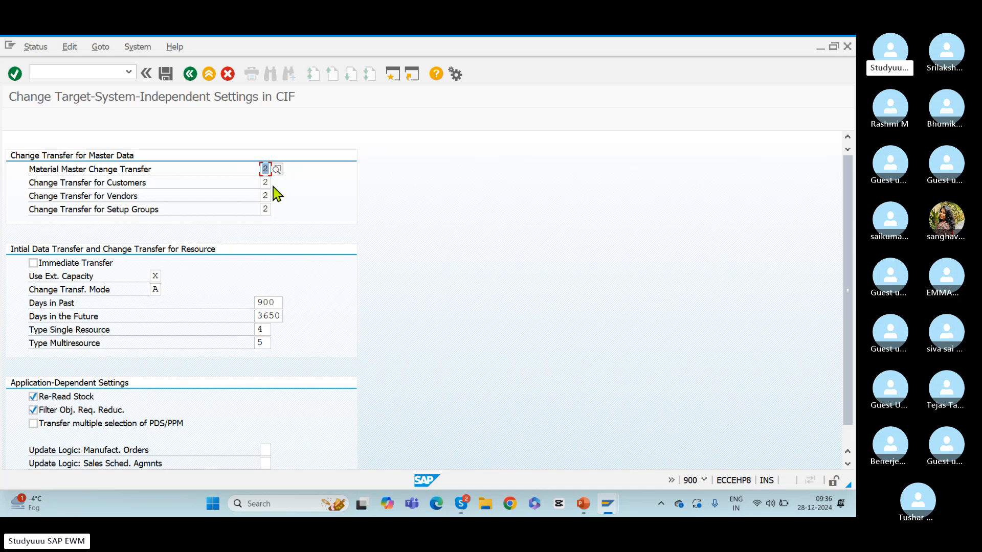
Review the possible values for Material Master Change Transfer, comparing the ALE, BTE and no-transfer options, and close the list without choosing one
left_click(277, 170)
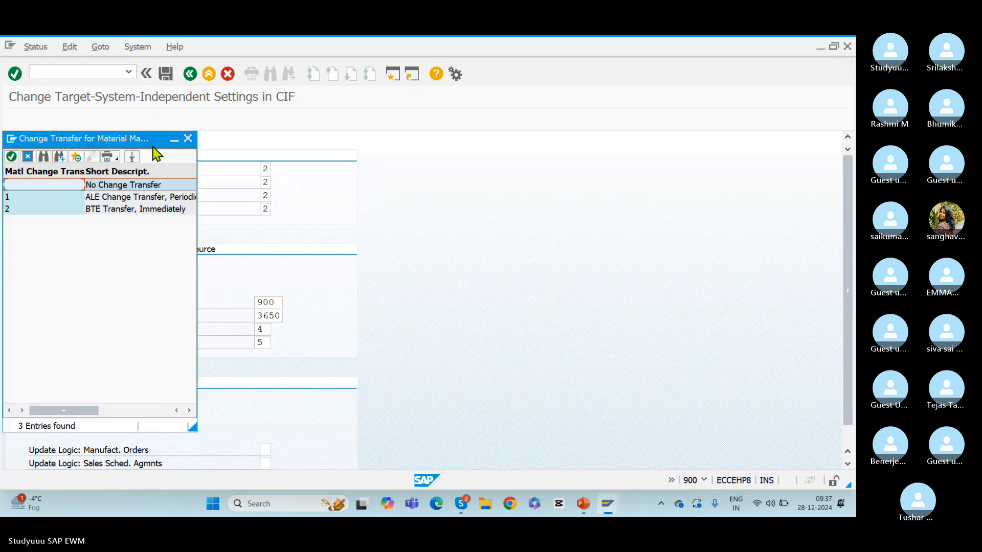
left_click_drag(154, 140, 473, 153)
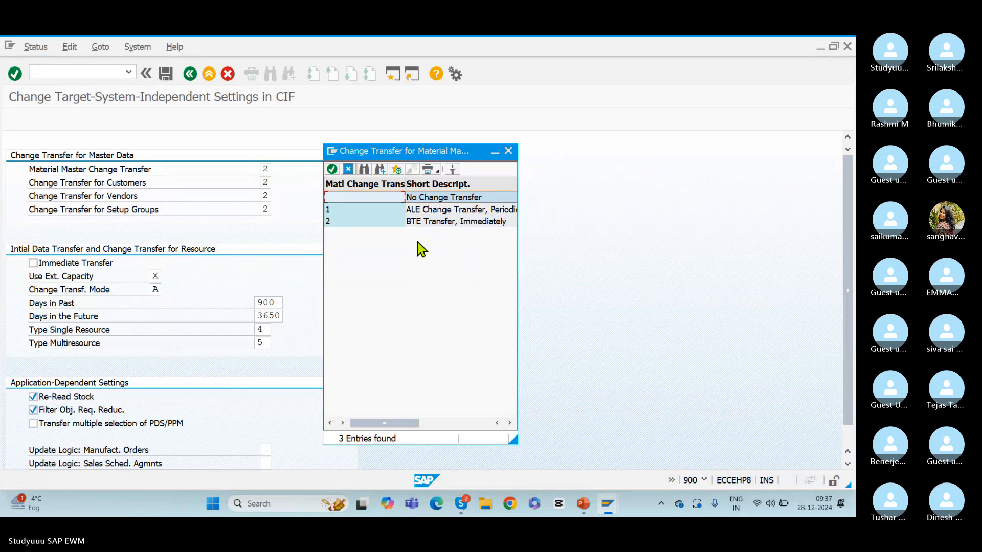
left_click(436, 223)
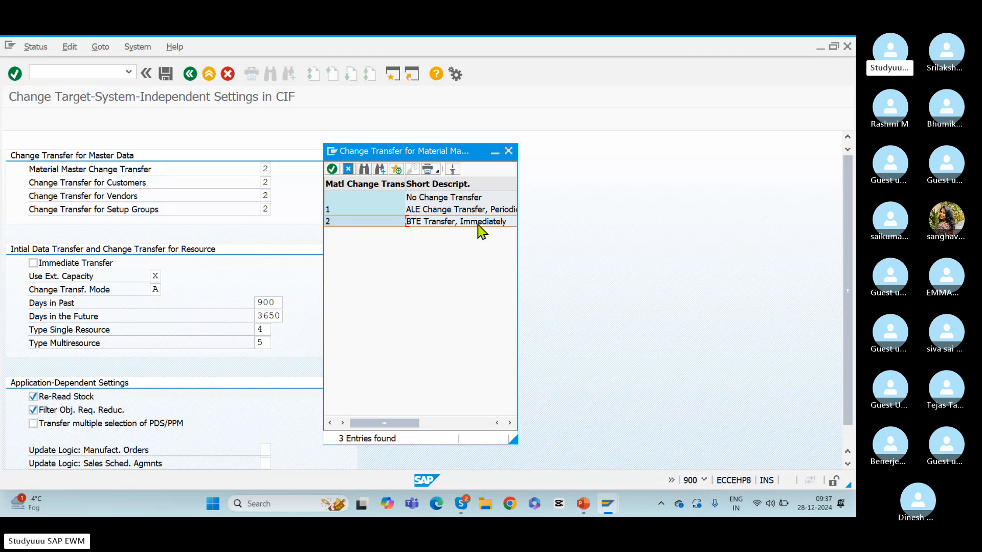
left_click(340, 212)
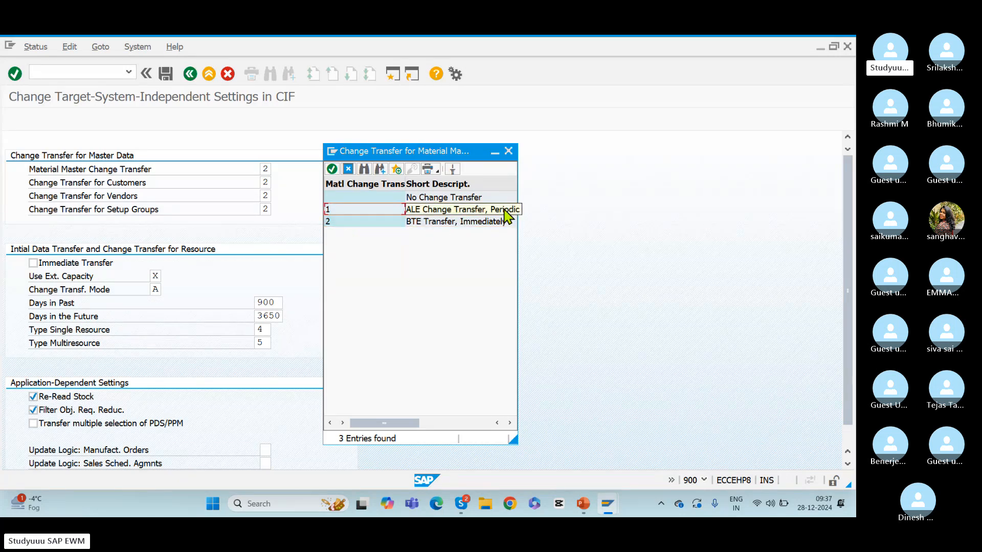
left_click(415, 224)
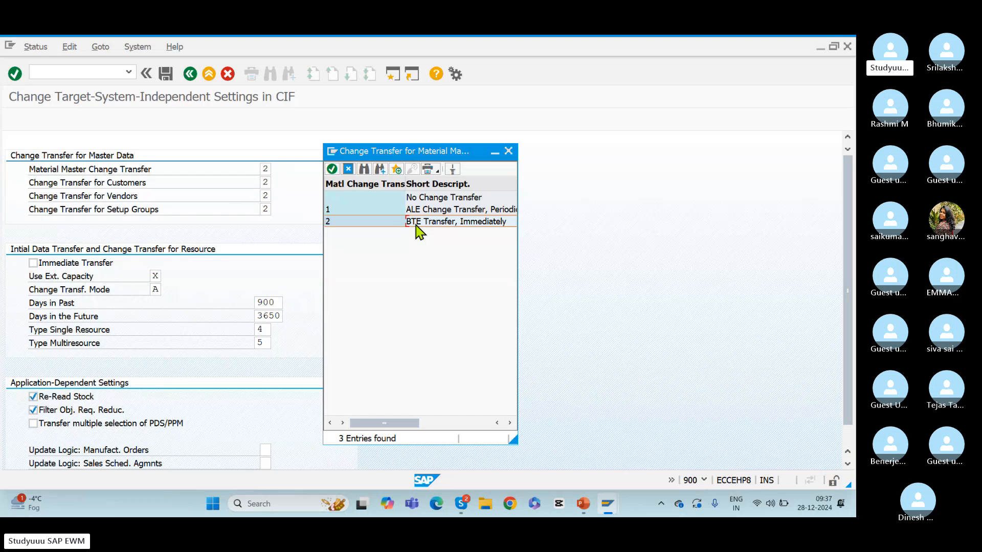
left_click(435, 215)
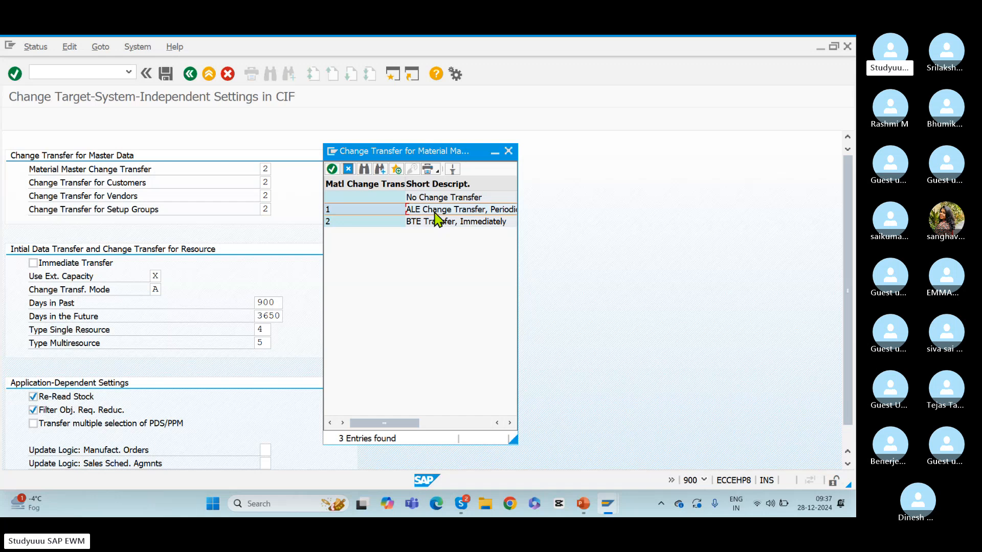
left_click(439, 201)
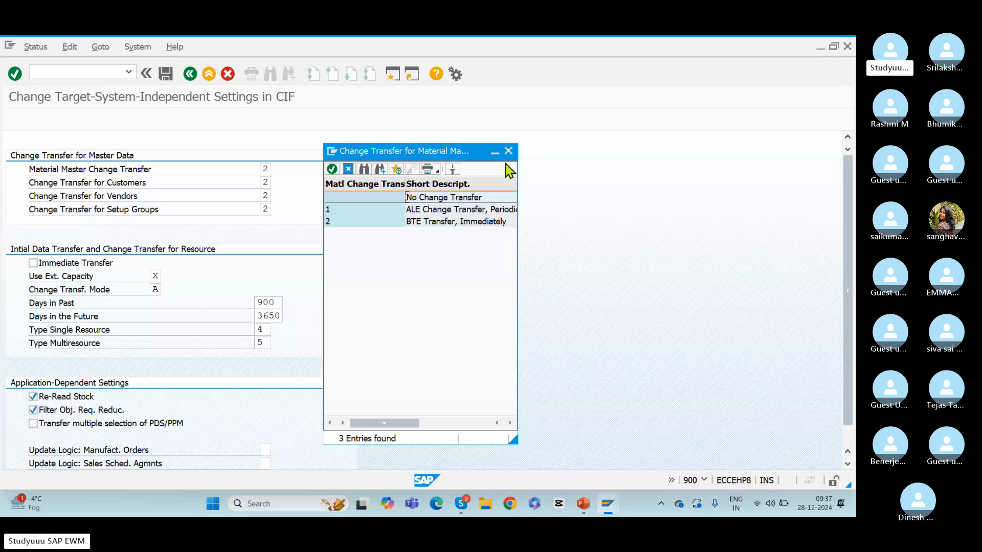
left_click(509, 151)
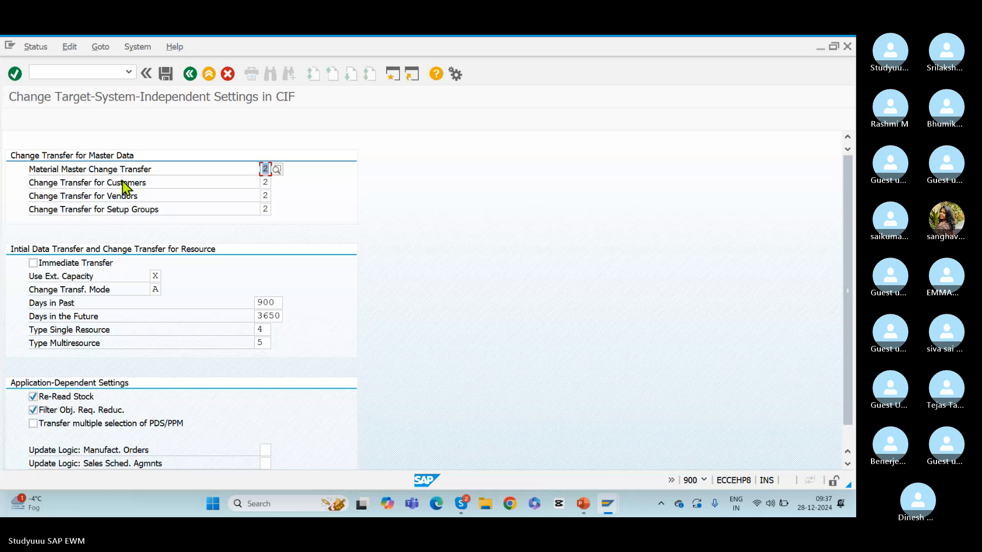
Return to the IMG structure and examine the ALE change pointer entries under Change Transfer for Master Data
left_click(189, 74)
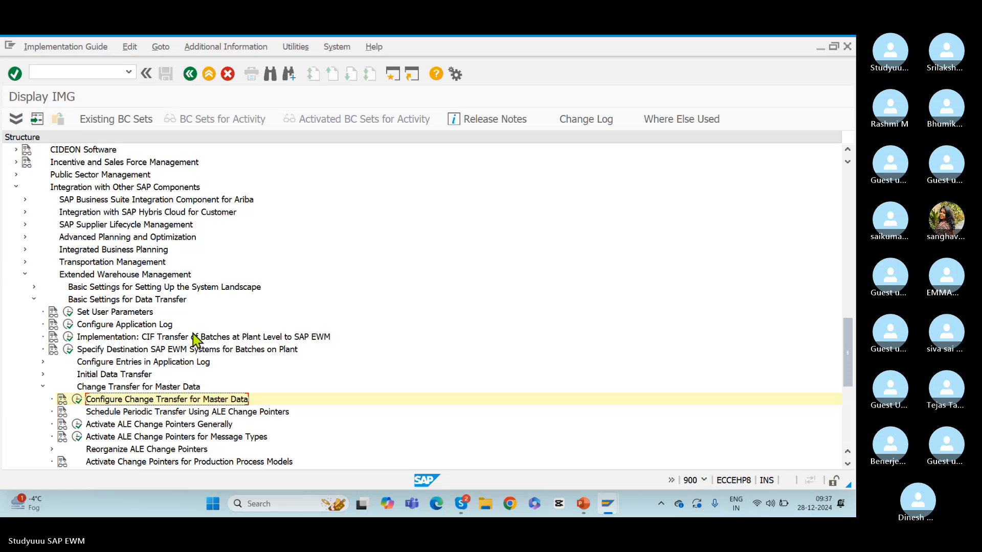
left_click(154, 411)
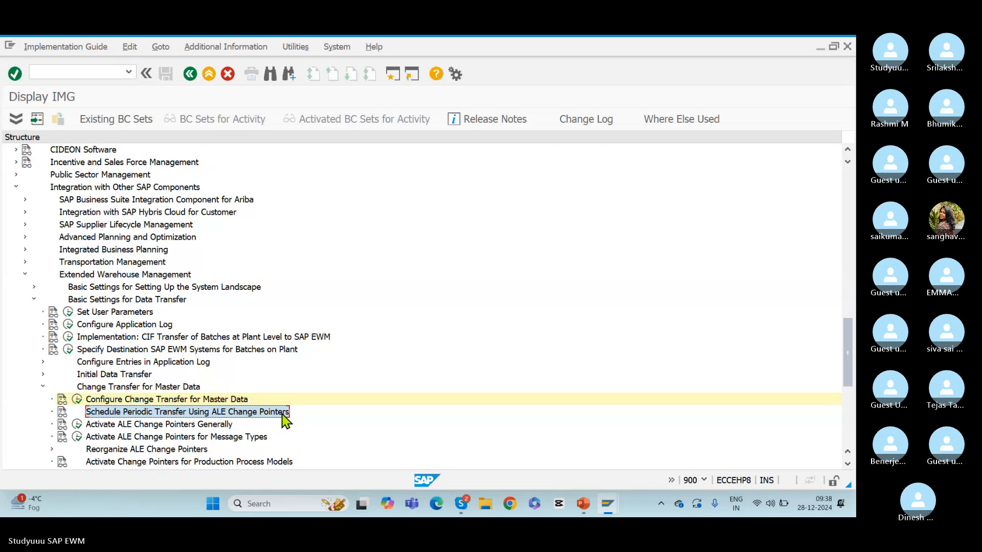
left_click(174, 436)
left_click(156, 450)
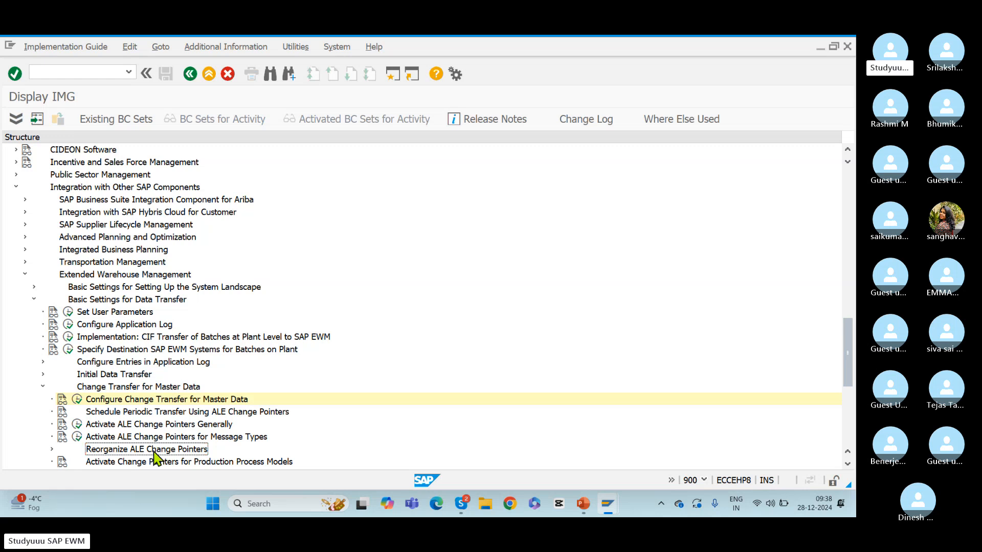
Switch to PowerPoint, insert "(Business transaction events)" directly after BTE on slide 18, and return to the SAP IMG
key("alt+Tab")
key("Tab")
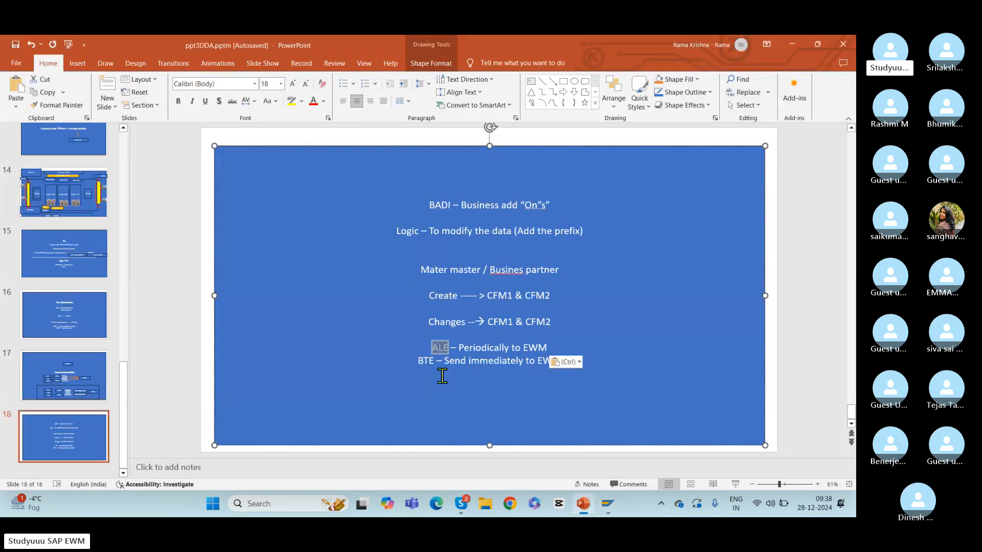
left_click(598, 358)
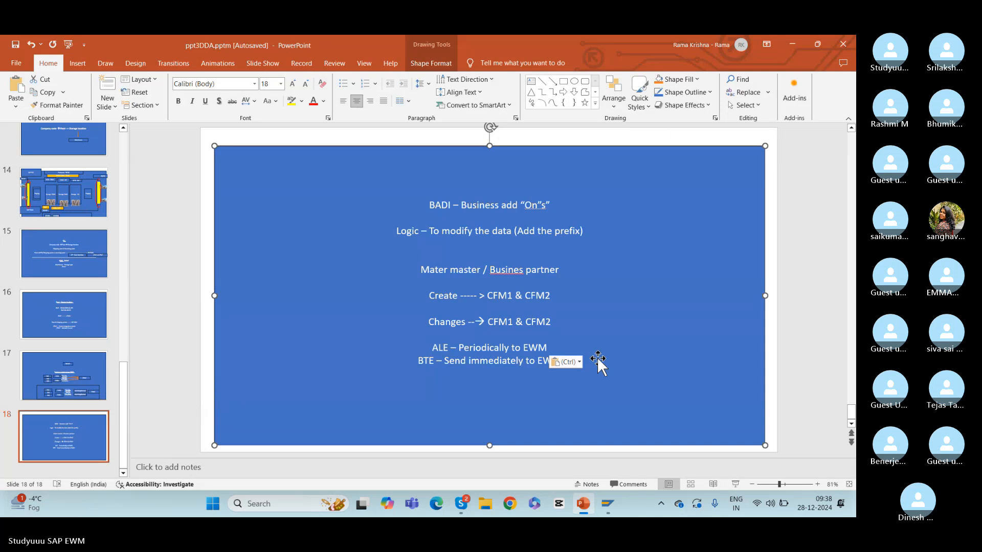
left_click(434, 360)
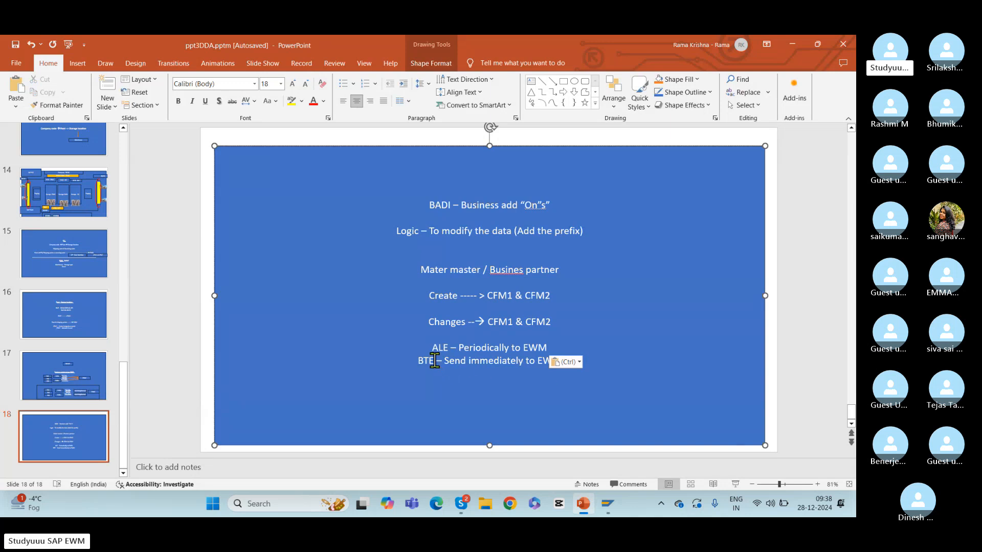
type("()")
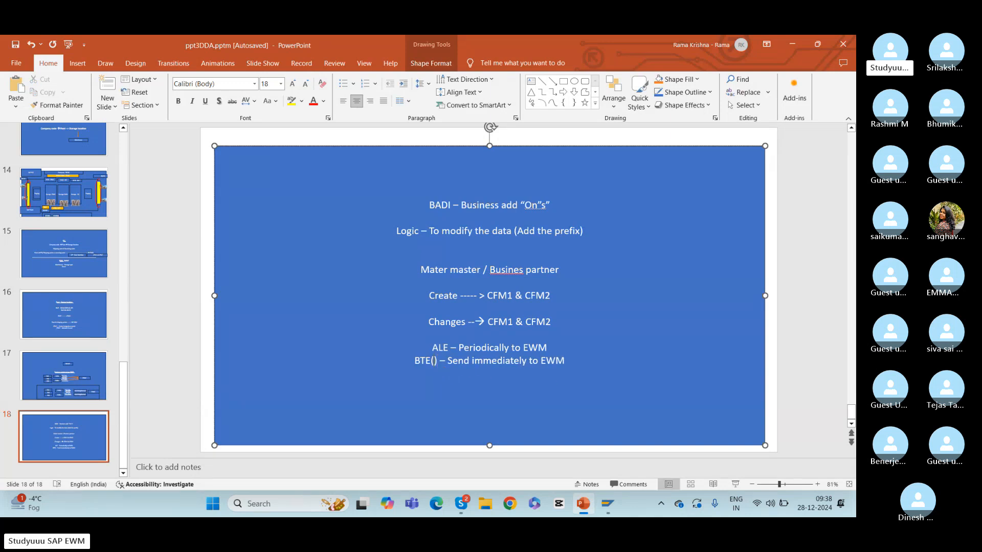
type("Busines")
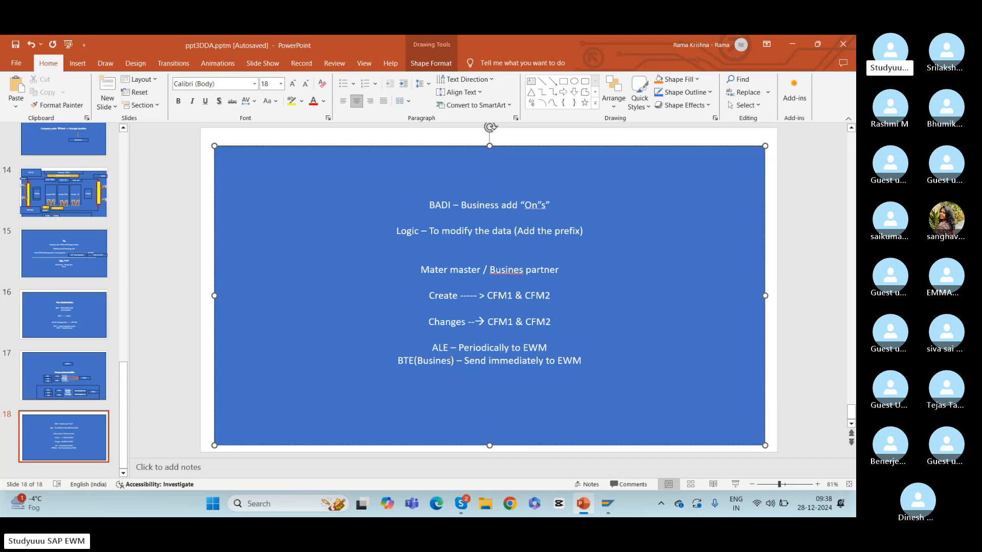
type("s ")
type("transactio")
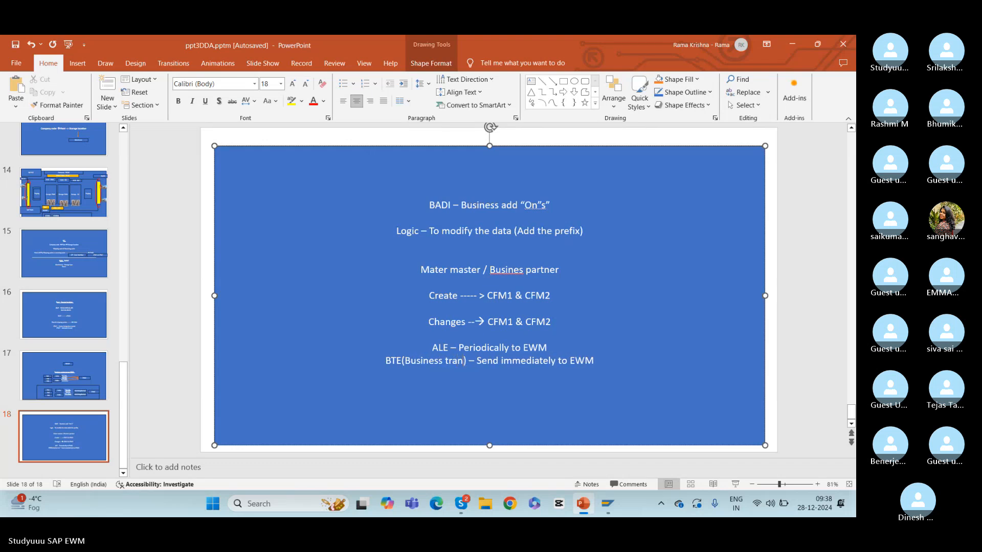
type("n evemn")
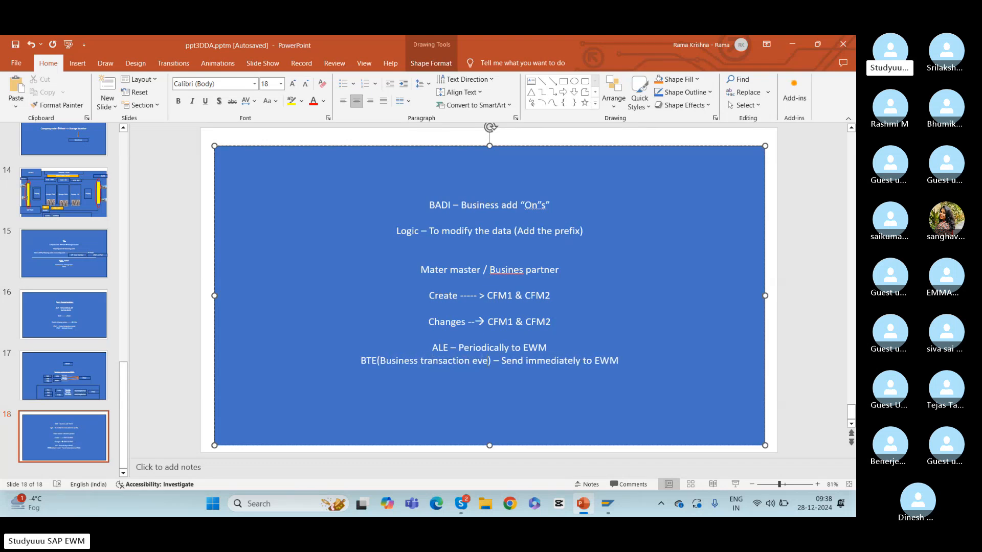
key("BackSpace")
key("BackSpace")
type("m=")
key("BackSpace")
key("BackSpace")
type("nts")
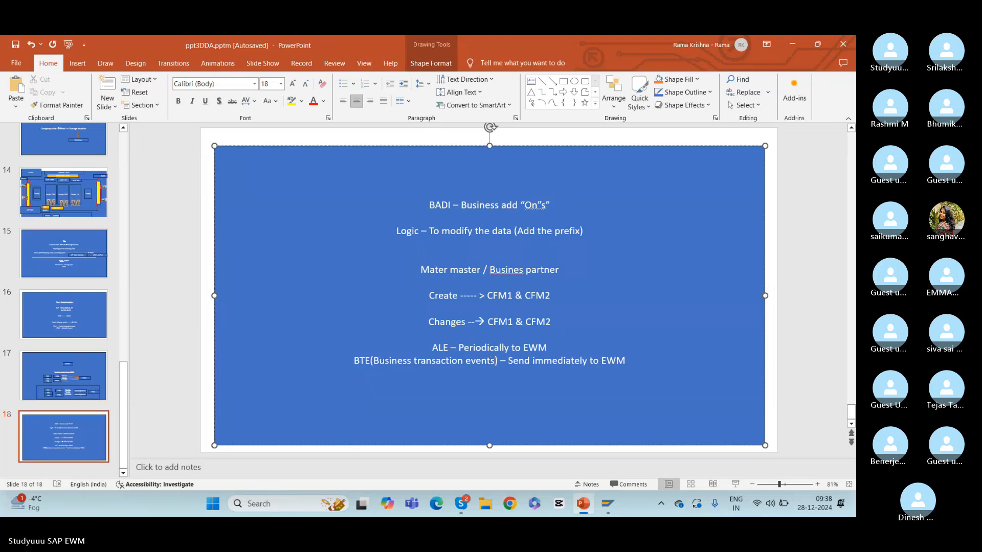
key("alt+Tab")
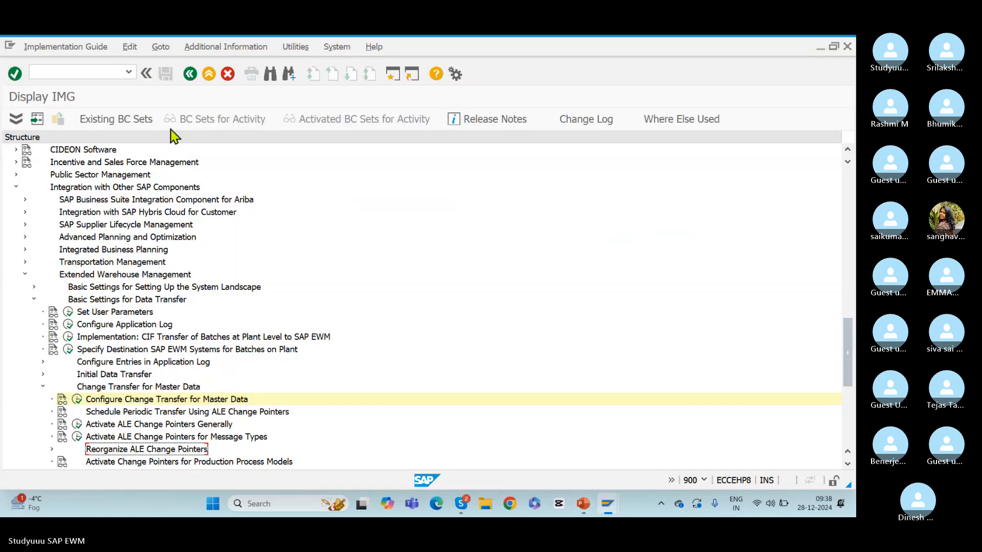
Start a new material in transaction MM01 with industry sector Mechanical Engineering and material type ROH, and proceed to the view selection
type("/nmm01")
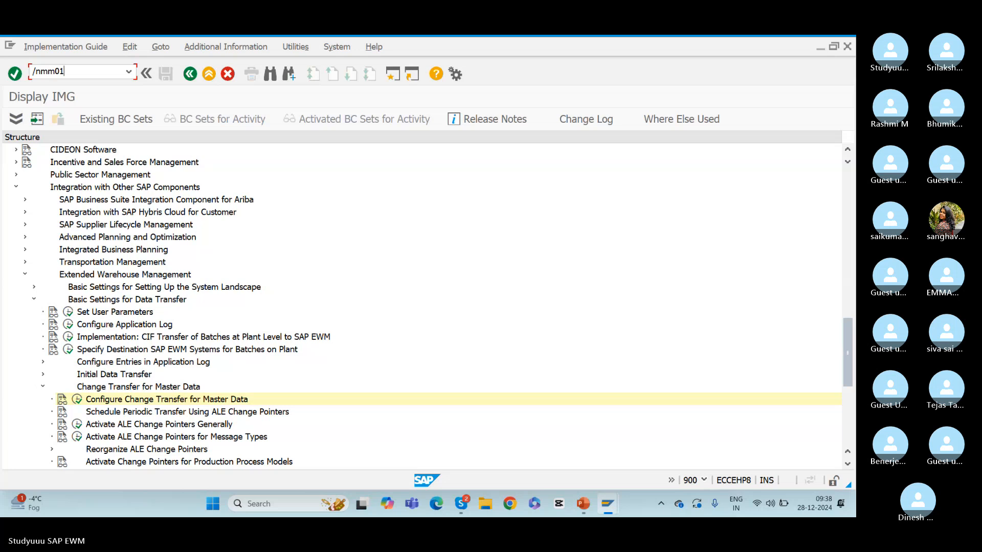
key("Return")
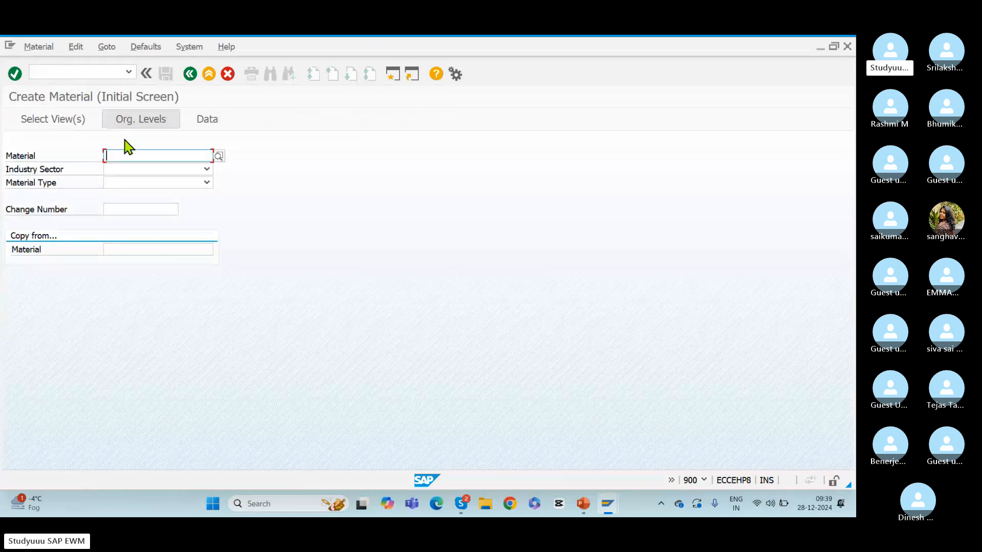
left_click(113, 172)
scroll(124, 176, "down", 1)
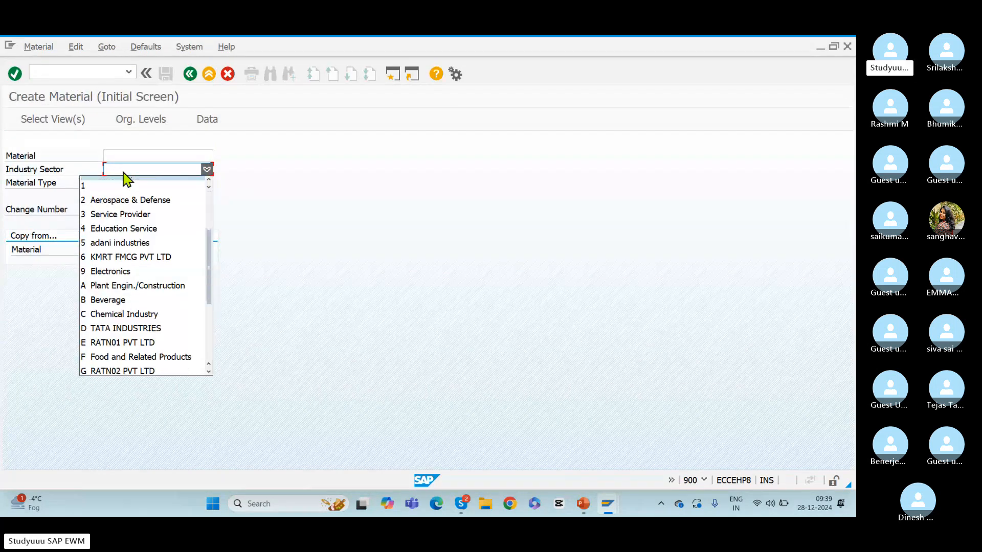
left_click(124, 178)
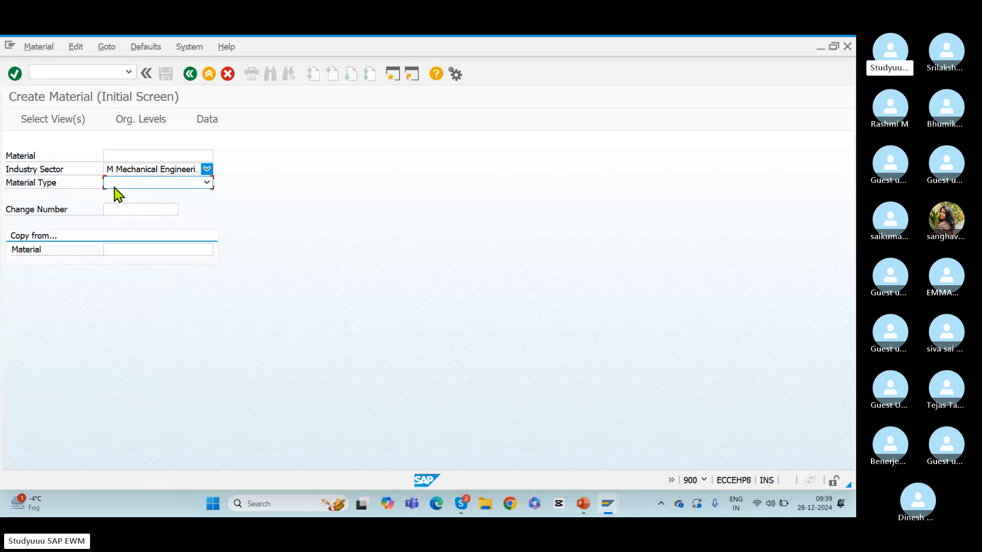
type("roh")
key("Return")
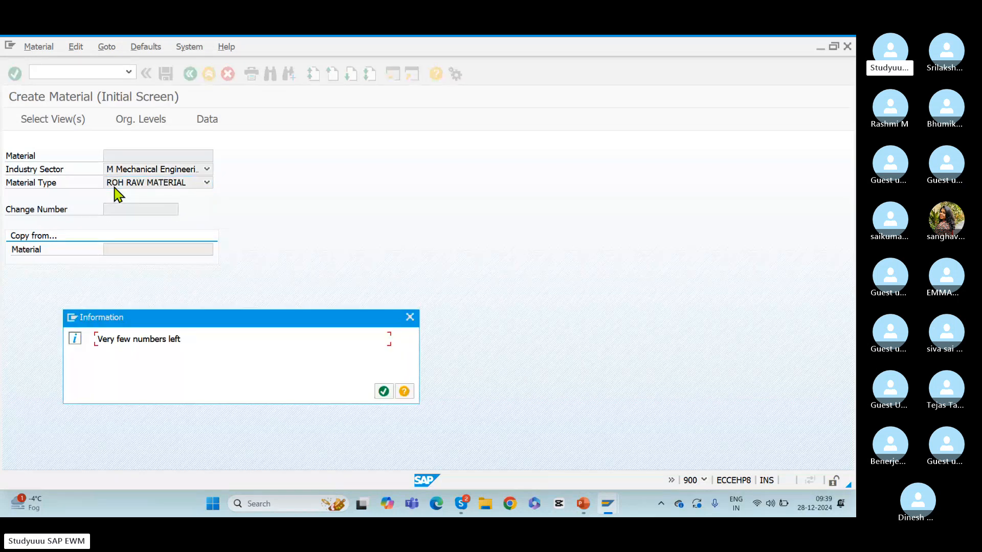
left_click(383, 392)
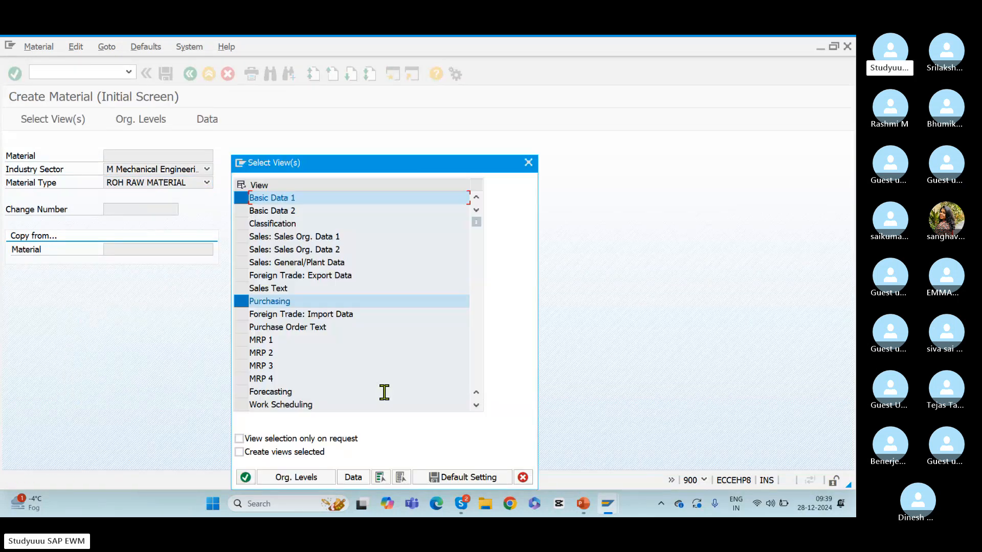
Continue with the preselected views and fill Basic data 1 with description "Test BMW", base unit PC and material group 00104
left_click(477, 357)
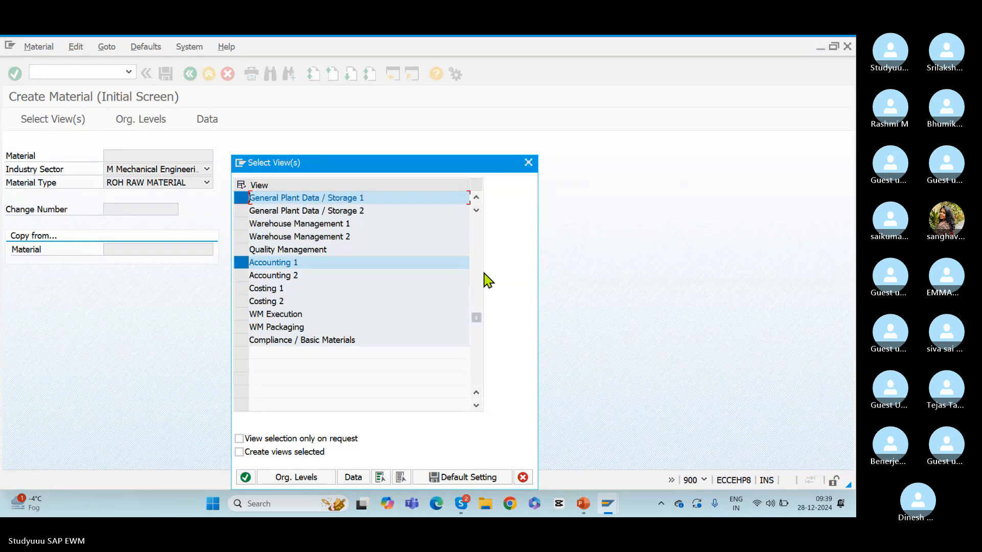
left_click(477, 226)
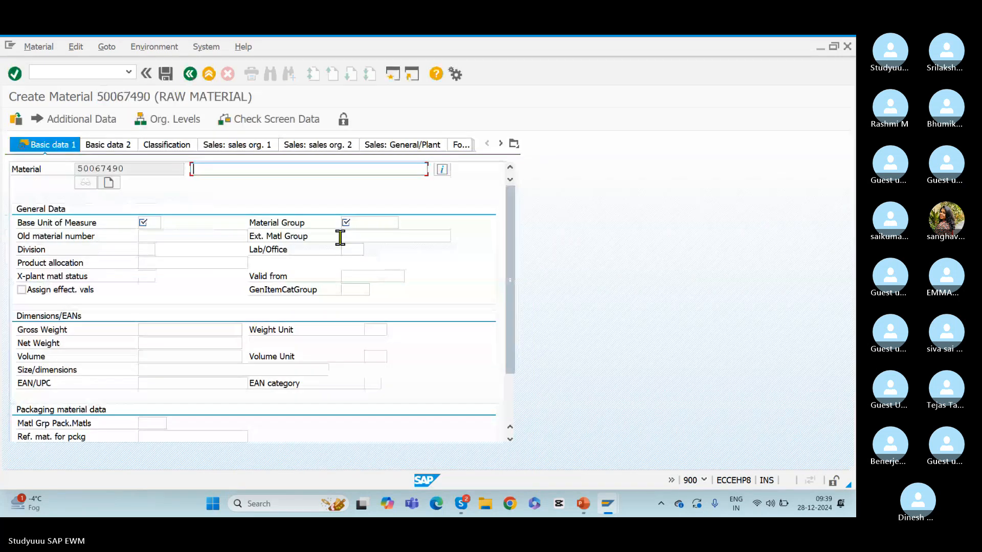
type("Test BMW")
left_click(145, 221)
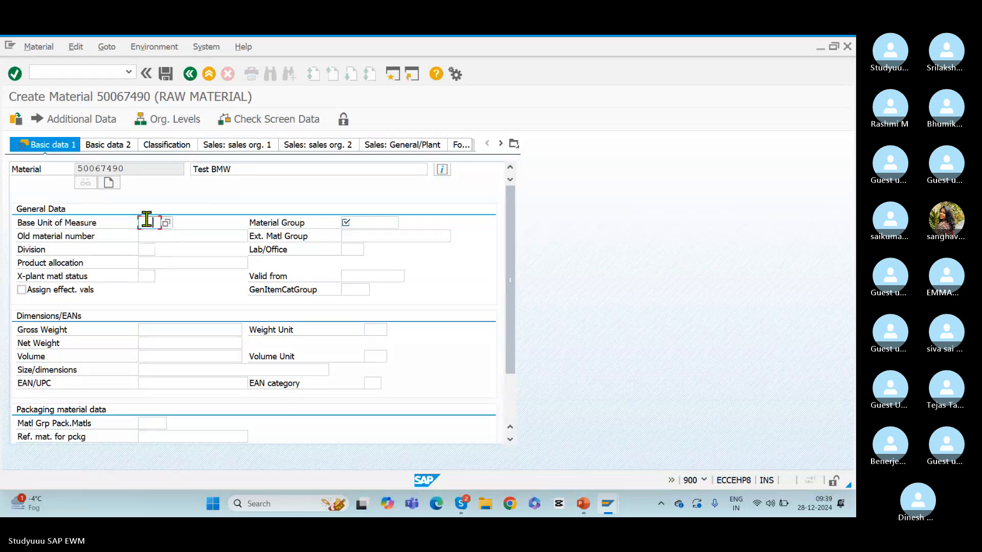
type("PC")
left_click(378, 223)
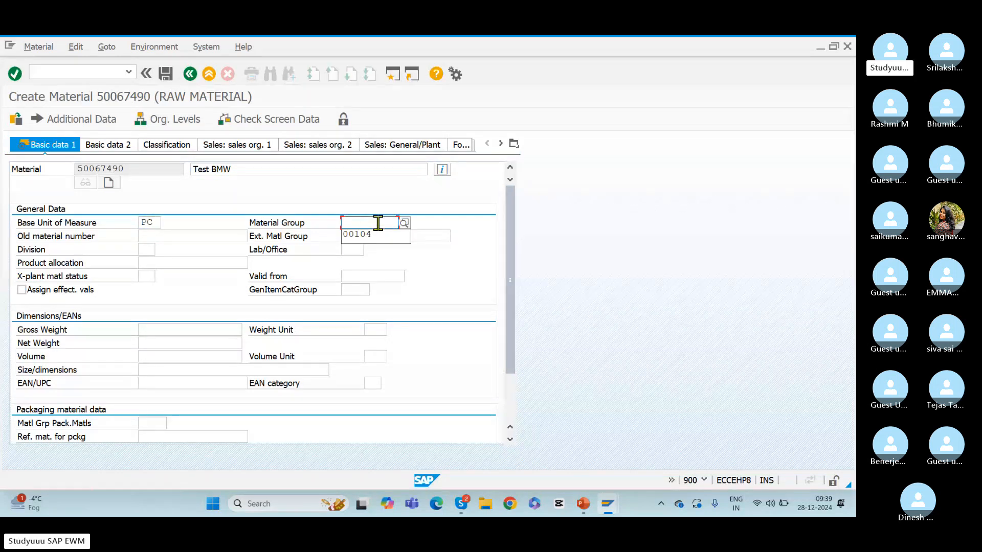
key("Down")
key("Return")
key("Return")
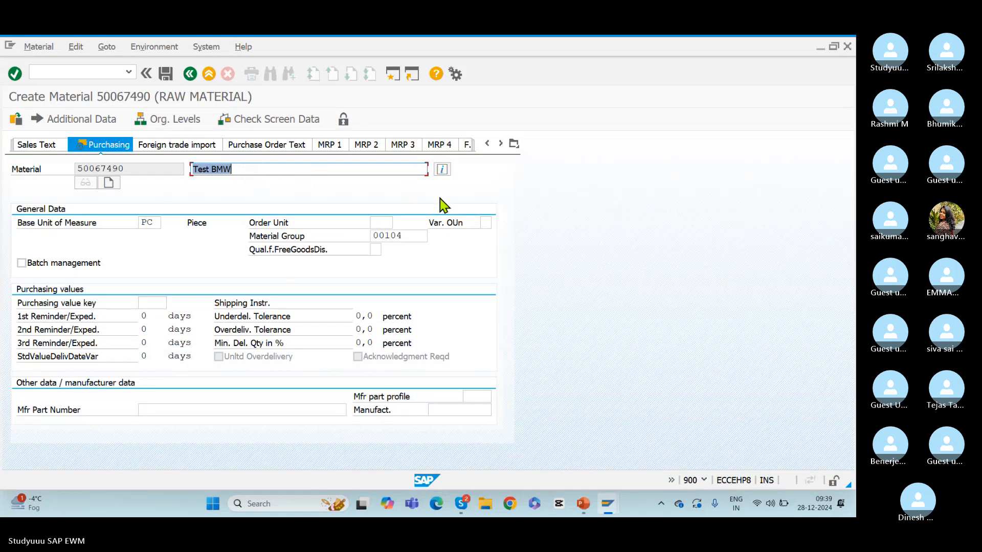
Open the material's Accounting 1 view for plant BMW1
left_click(514, 145)
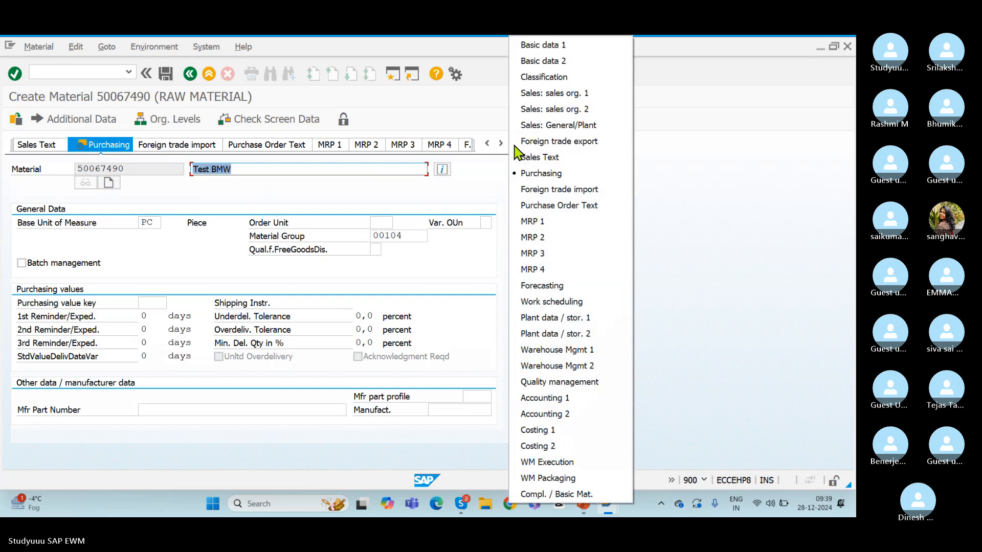
left_click(562, 398)
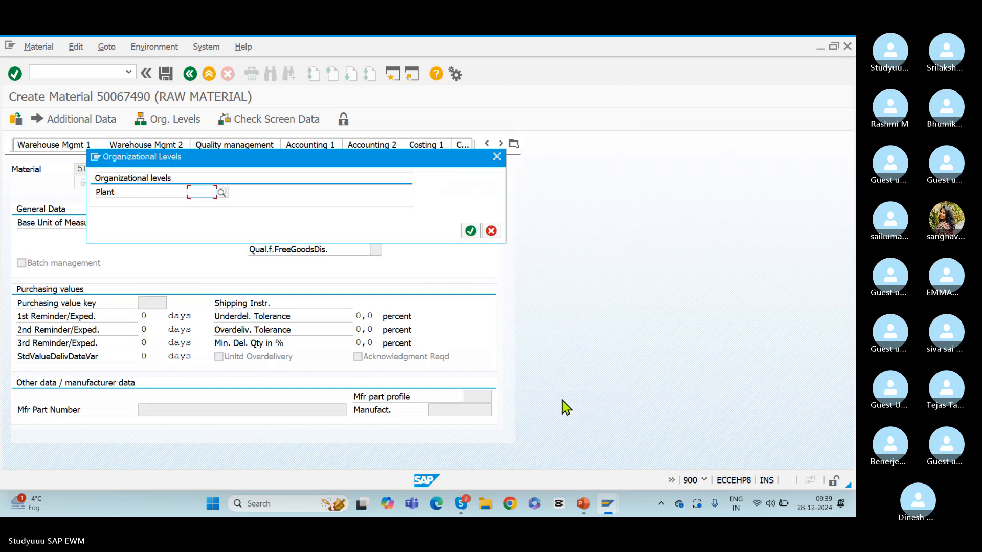
left_click(207, 193)
type("BM")
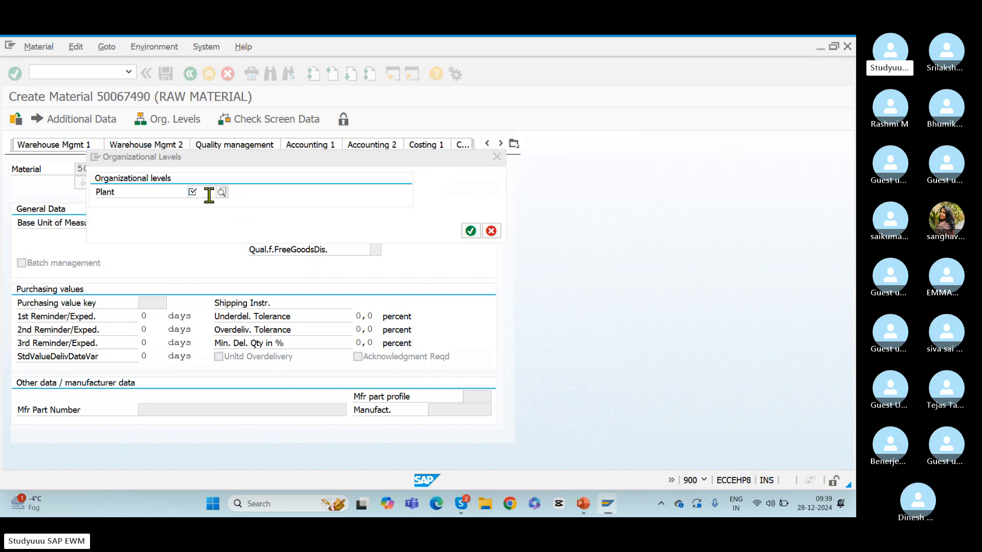
type("W1")
key("Return")
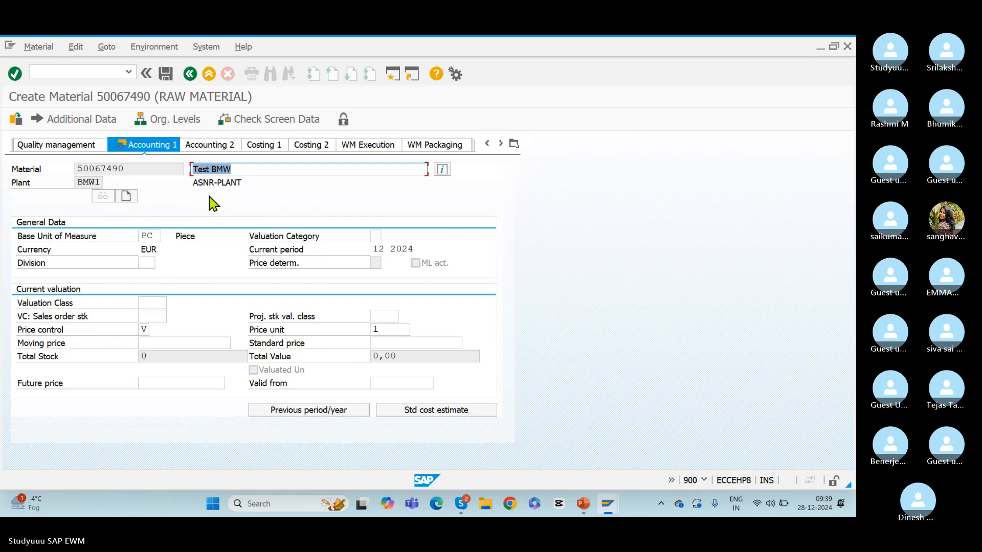
Set the valuation class to 3000 (Raw materials 1) and the moving price to 1
left_click(141, 305)
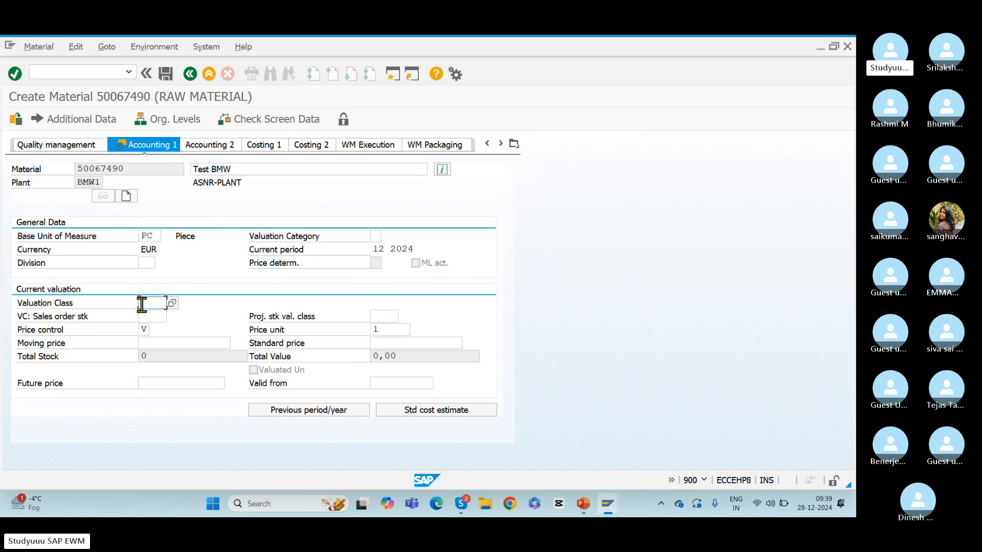
left_click(171, 303)
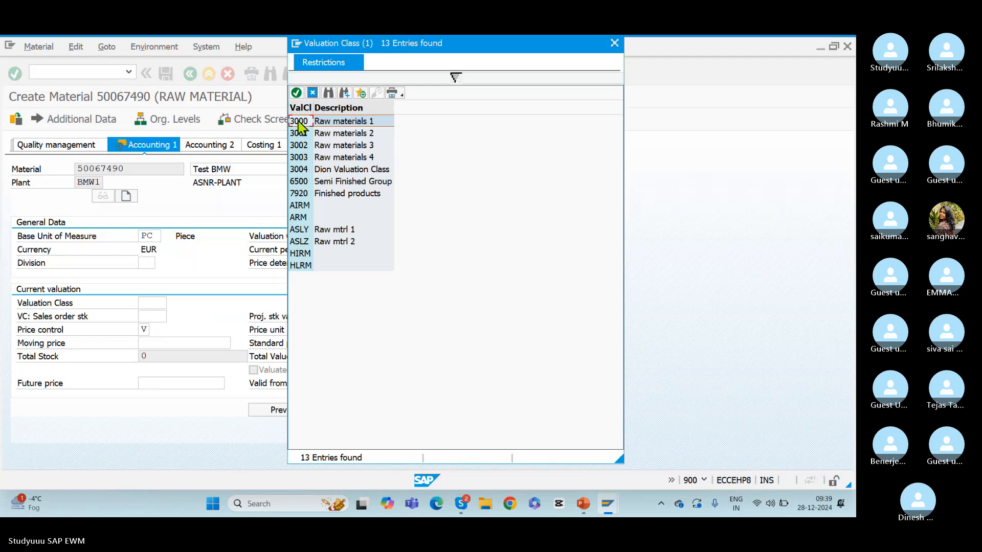
double_click(300, 121)
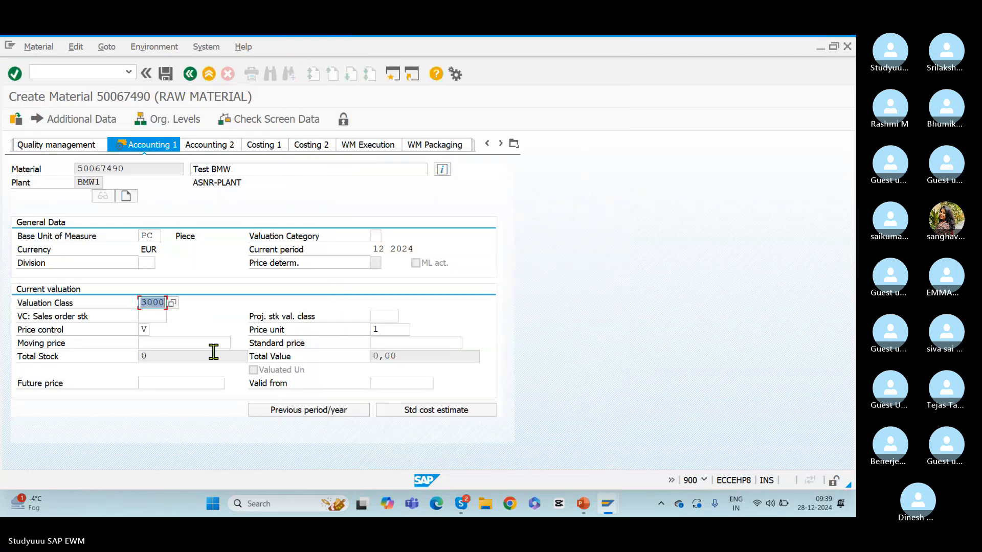
left_click(194, 343)
type("1")
key("Return")
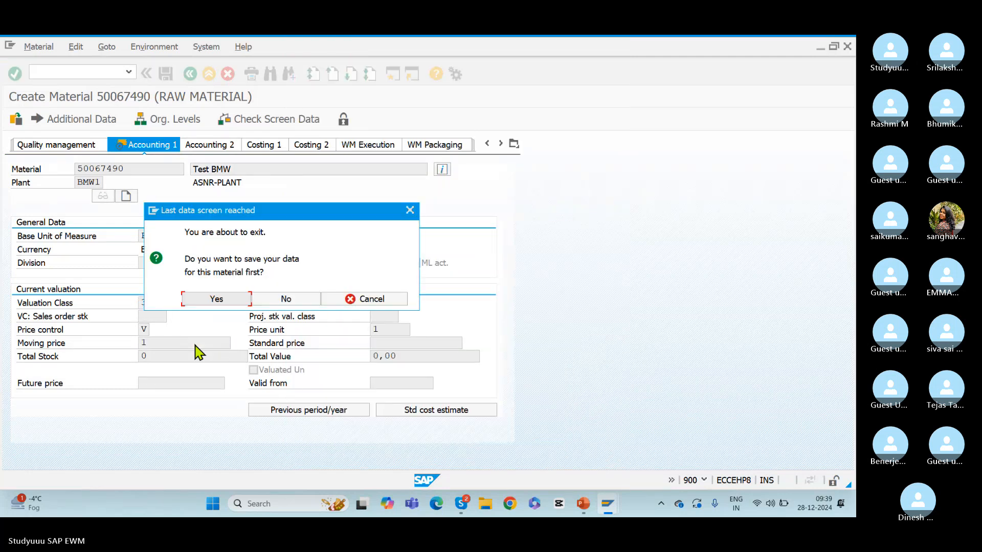
Proceed with saving, supply purchasing group 010 in the Purchasing view, and save the new material
left_click(213, 300)
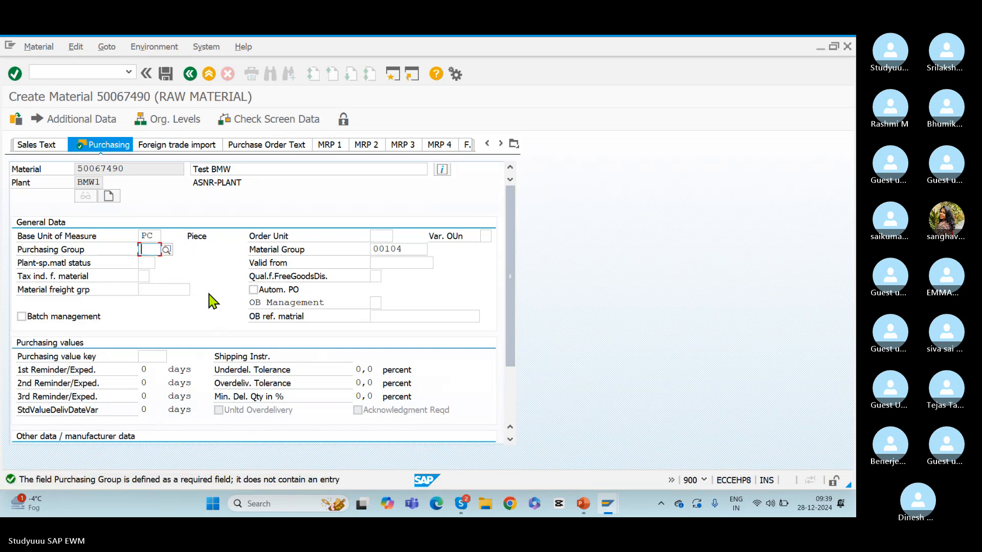
type("010")
key("Return")
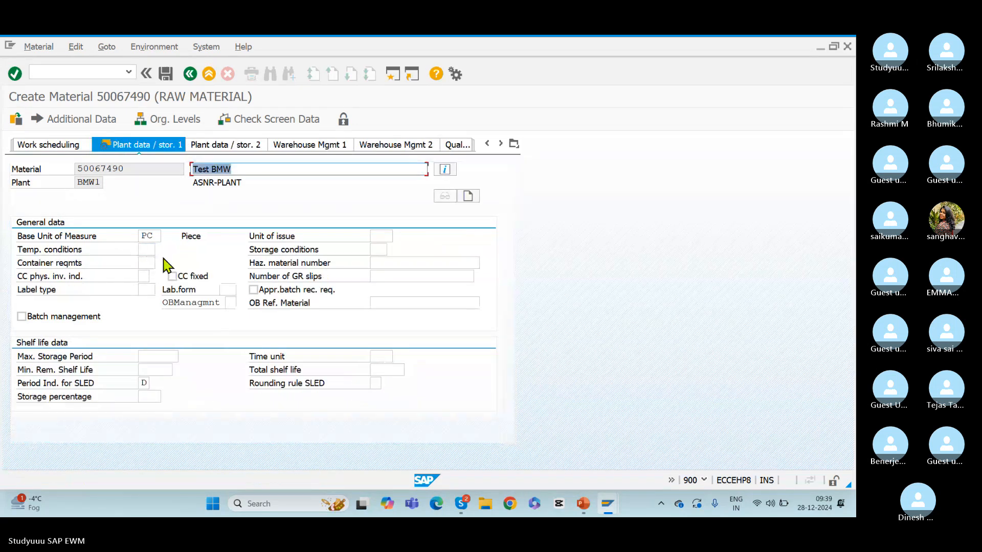
left_click(166, 75)
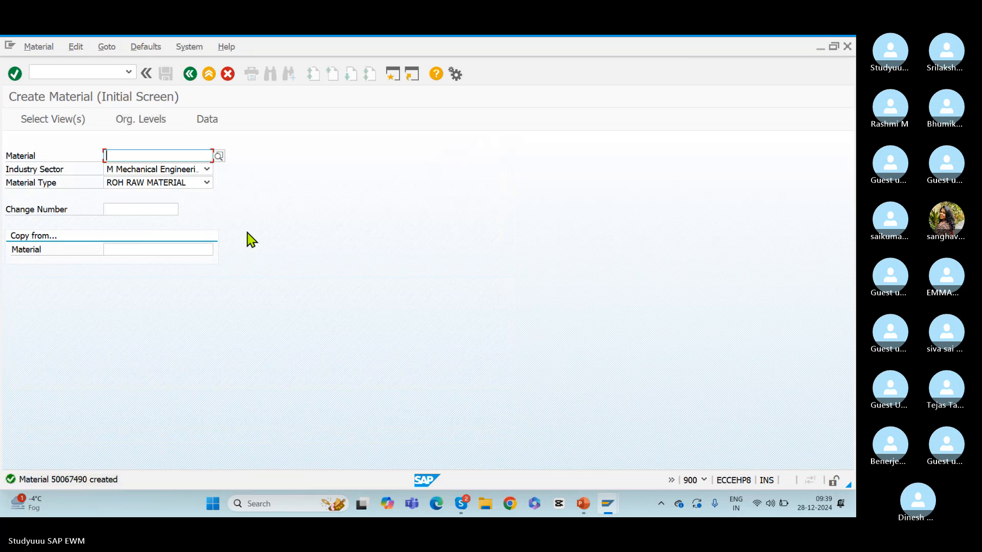
Copy the new material's number from the details of the creation message and close the details
left_click(71, 478)
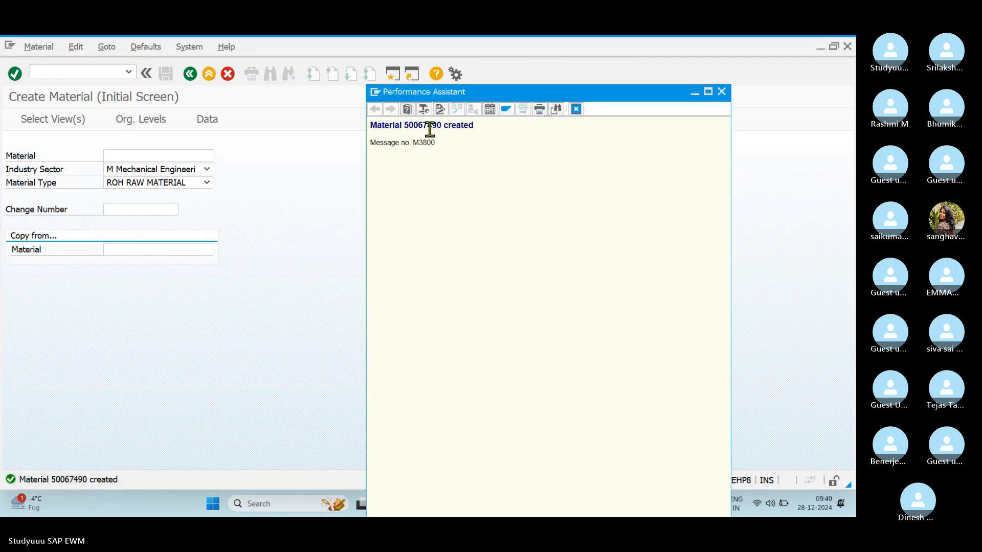
double_click(421, 126)
key("ctrl+c")
left_click(721, 91)
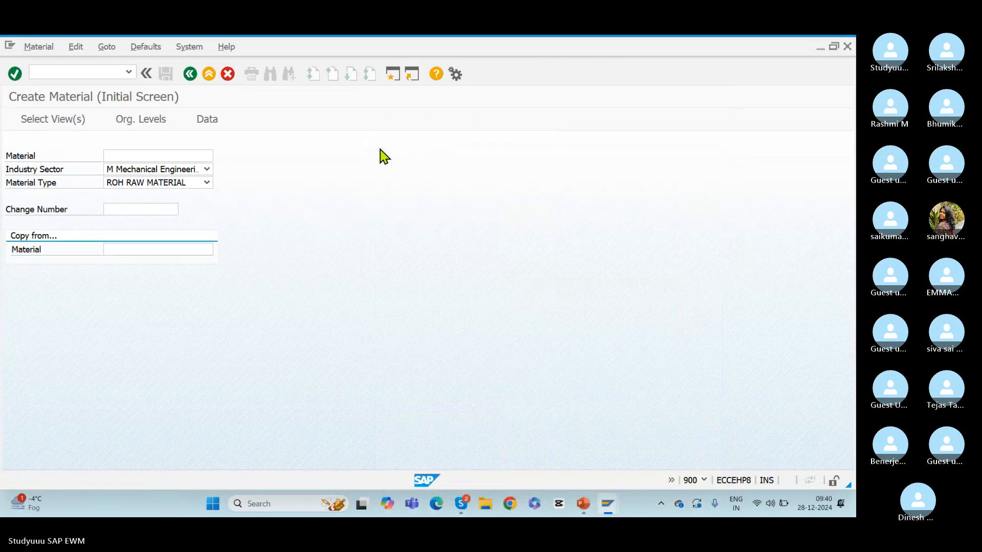
Open the Create Integration Model transaction and enter model name BMW_MAT and APO application MAT
left_click(66, 71)
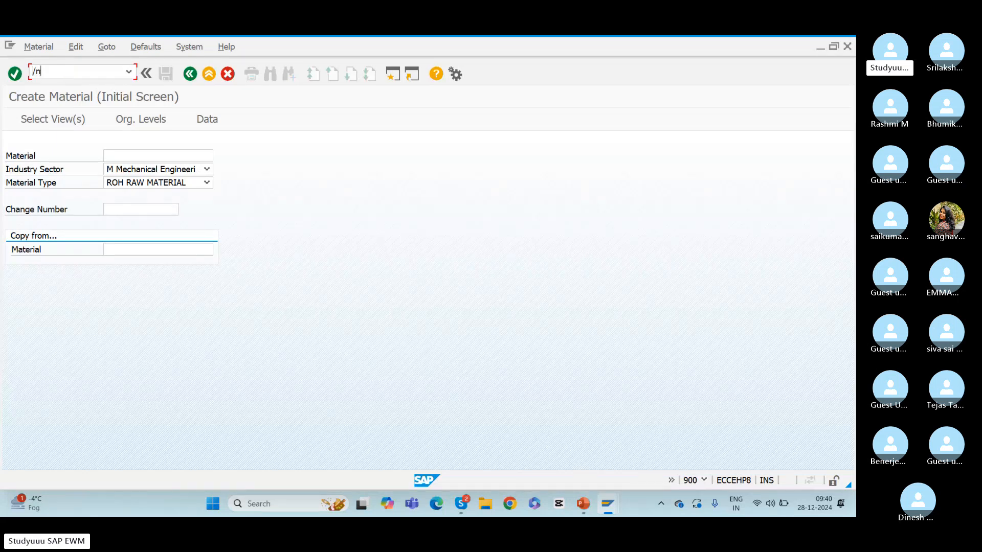
key("Return")
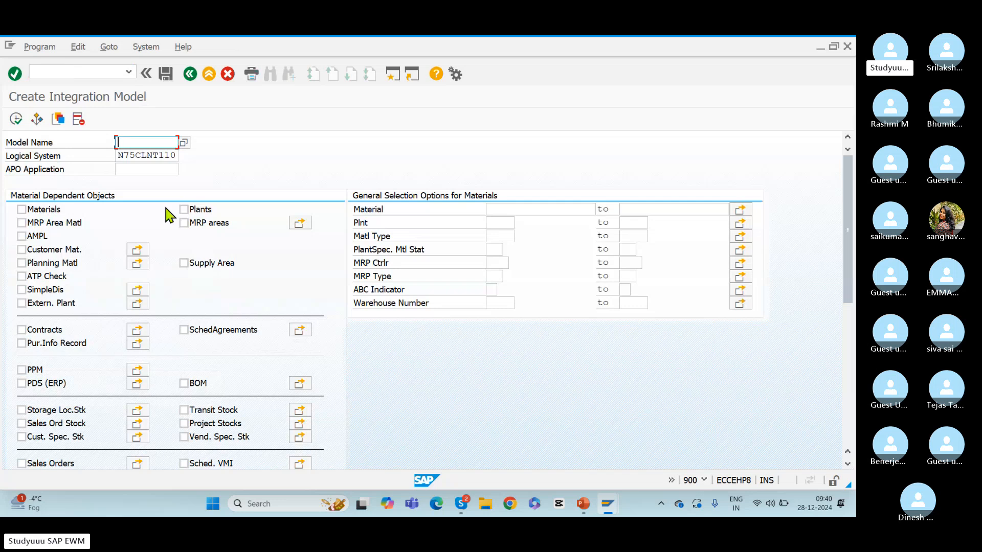
left_click(140, 147)
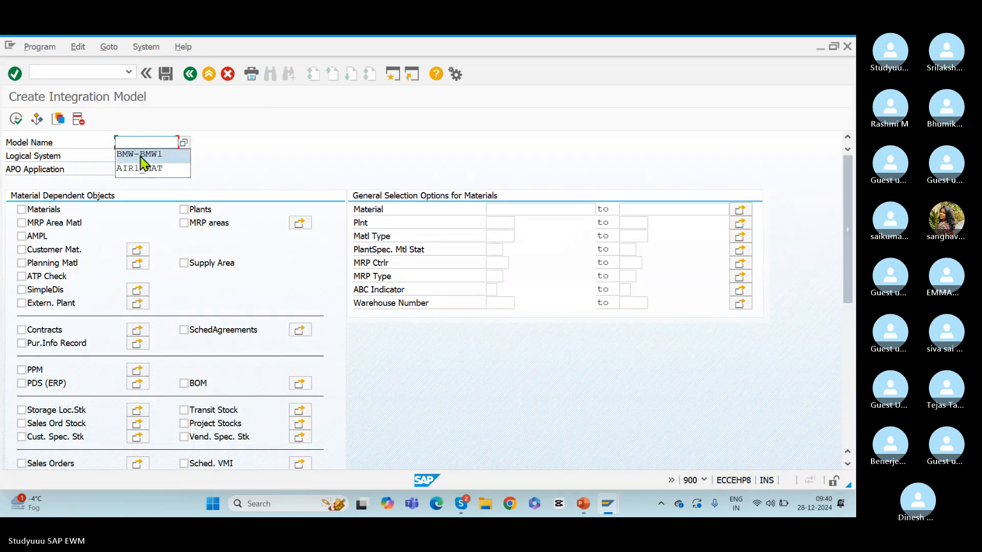
left_click(215, 136)
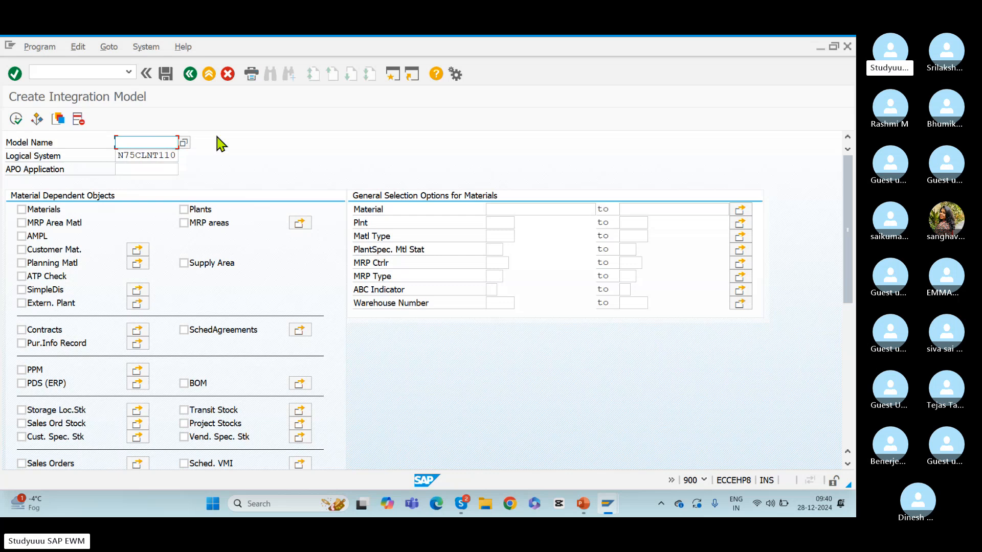
left_click(127, 143)
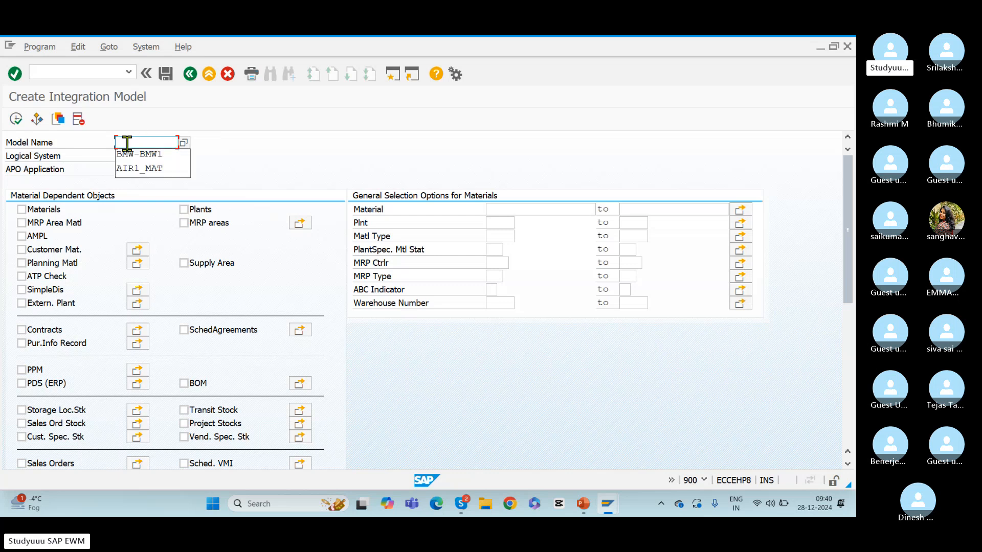
type("BMW")
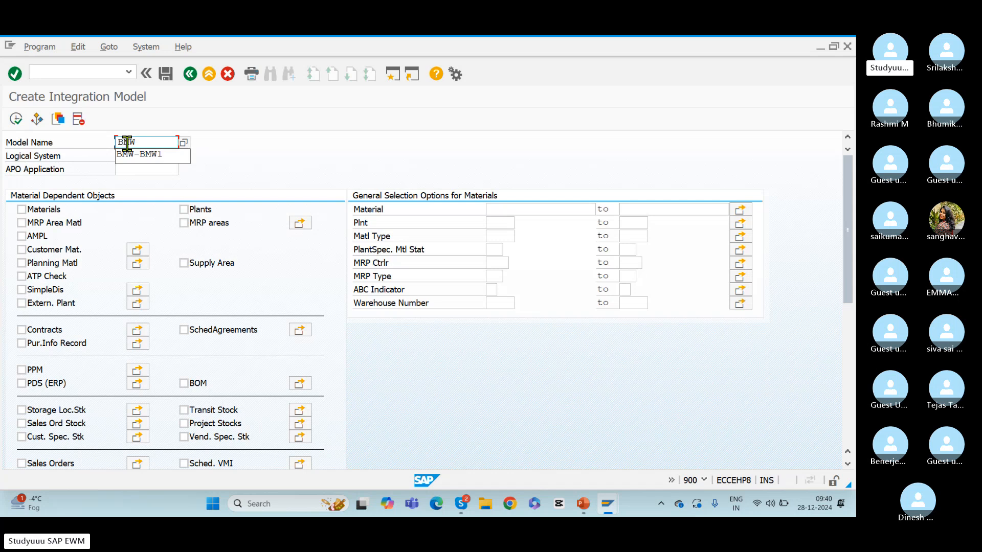
type("_MAT")
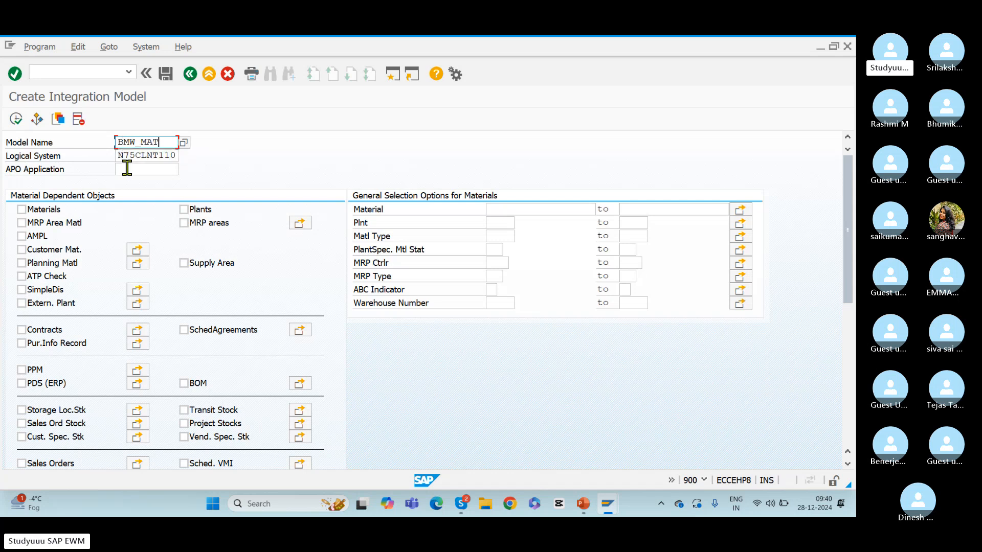
left_click_drag(169, 140, 101, 149)
left_click(124, 166)
type("MAT")
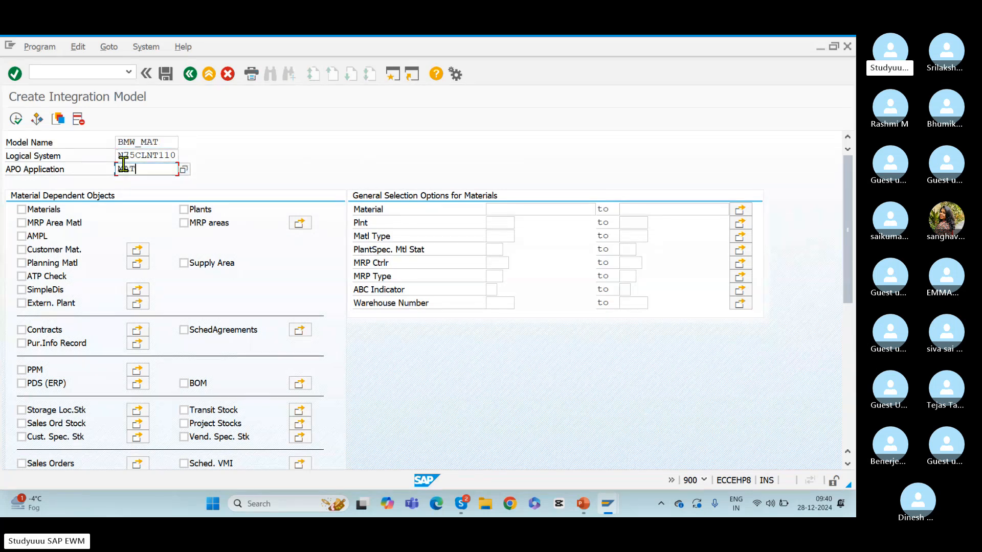
Include Materials in the integration model and restrict the selection to material 50067490 in plant BMW1
left_click(22, 209)
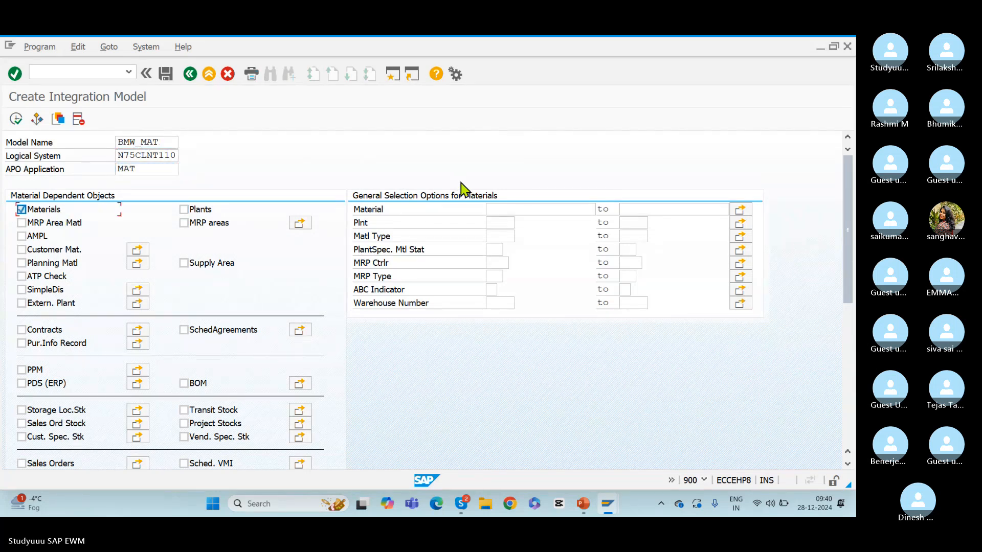
left_click(504, 210)
key("ctrl+v")
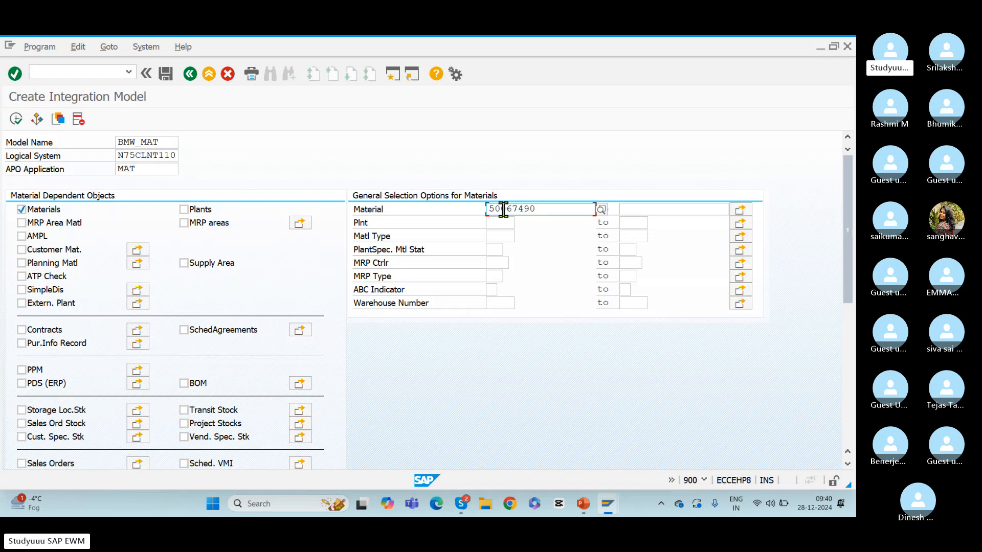
left_click(501, 222)
type("BMW1")
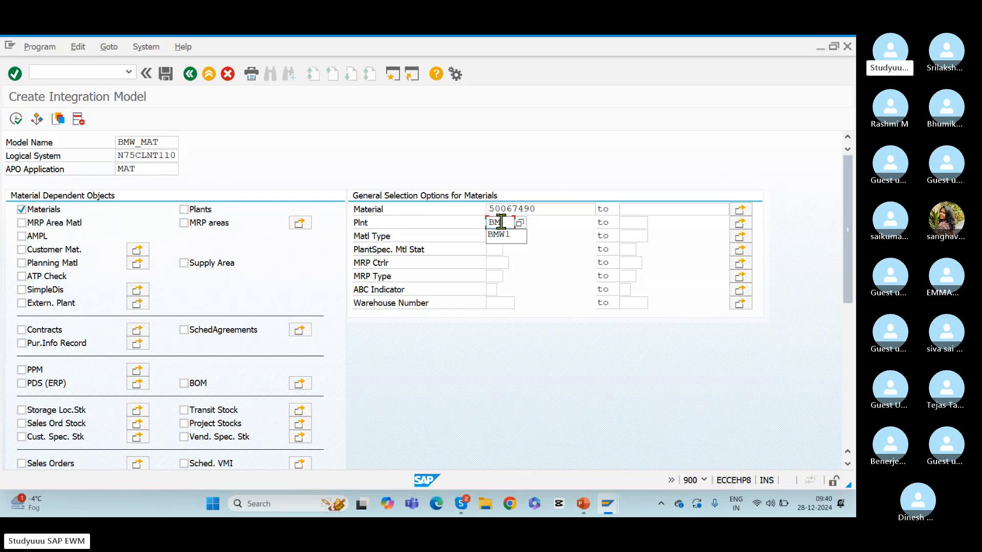
Execute the model selection, check its material master entry, and generate integration model BMW_MAT
double_click(501, 222)
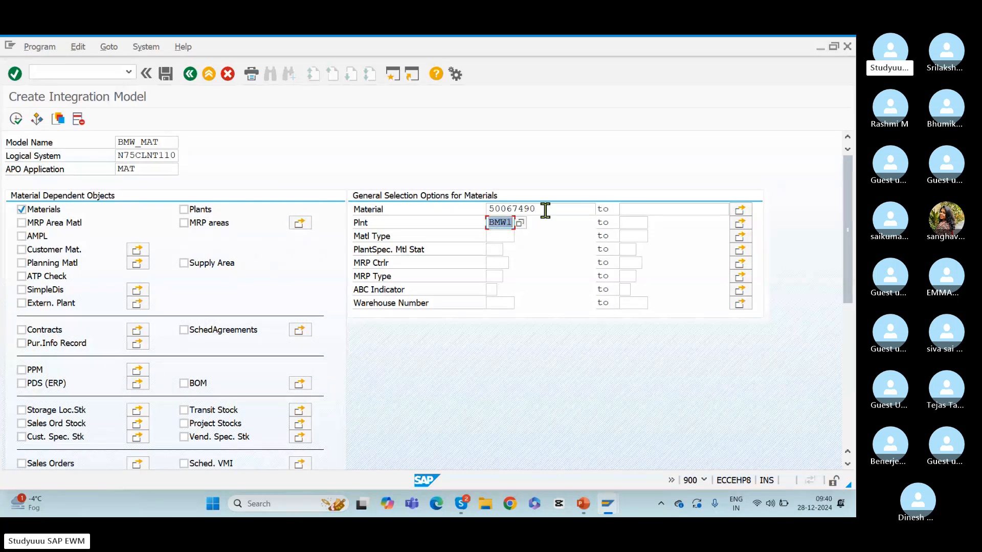
double_click(516, 209)
key("ctrl+c")
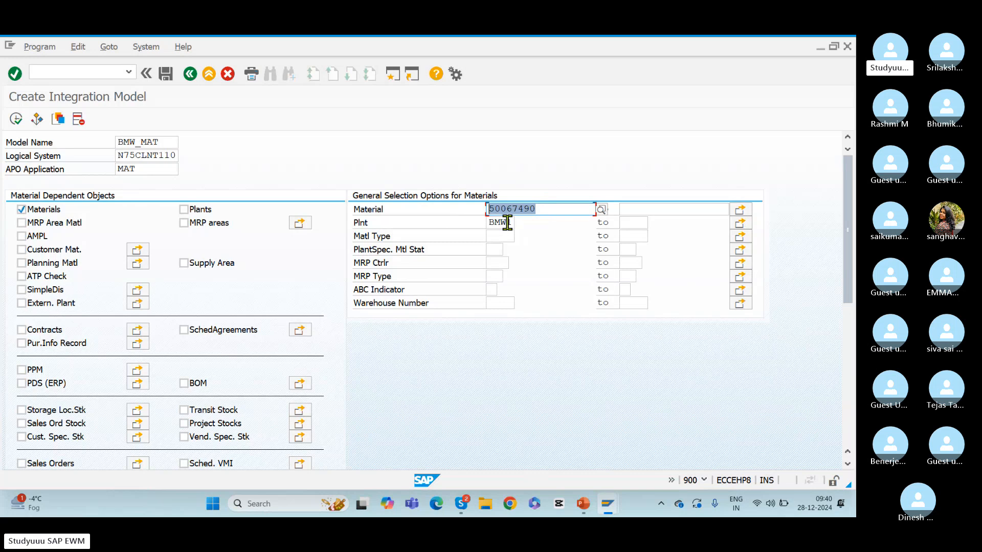
left_click(16, 118)
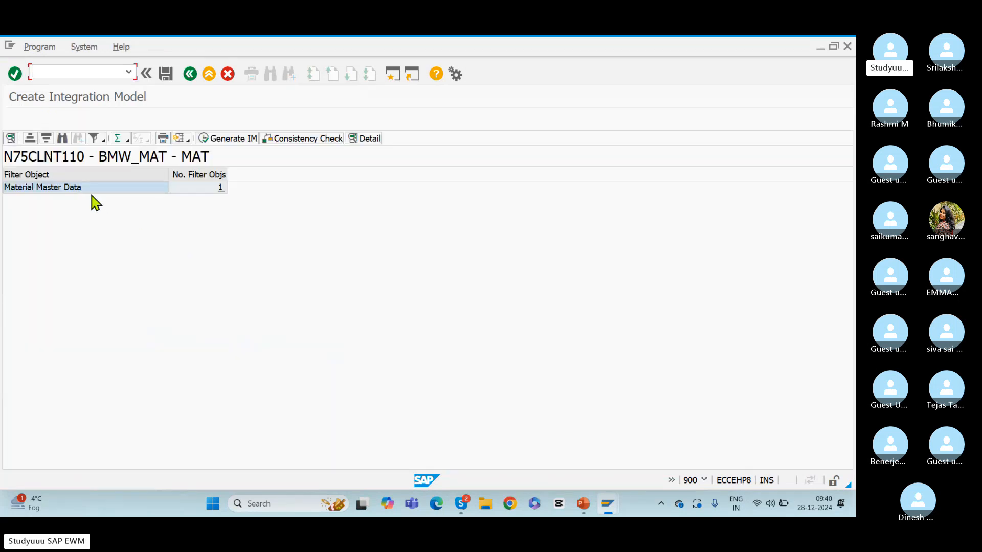
left_click(217, 194)
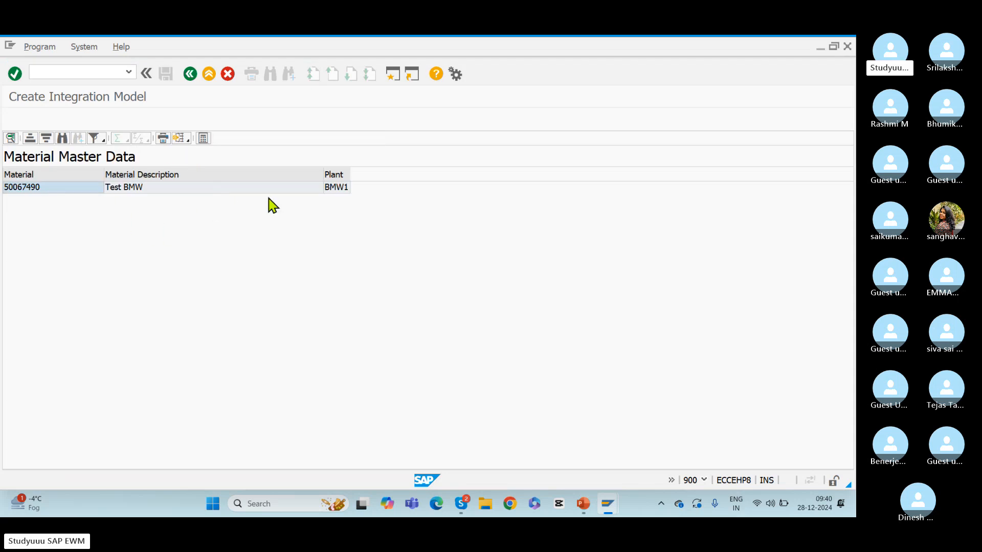
left_click(55, 190)
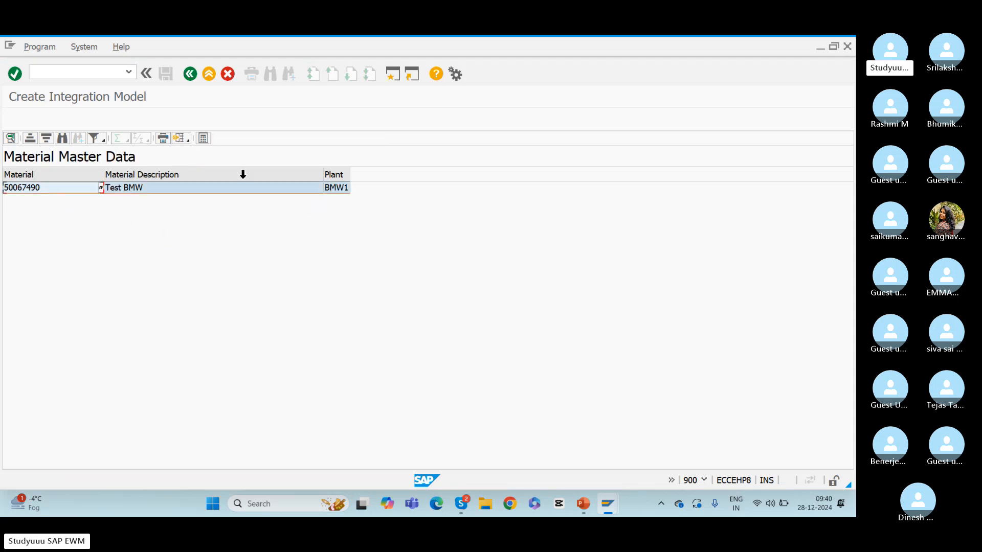
left_click(191, 75)
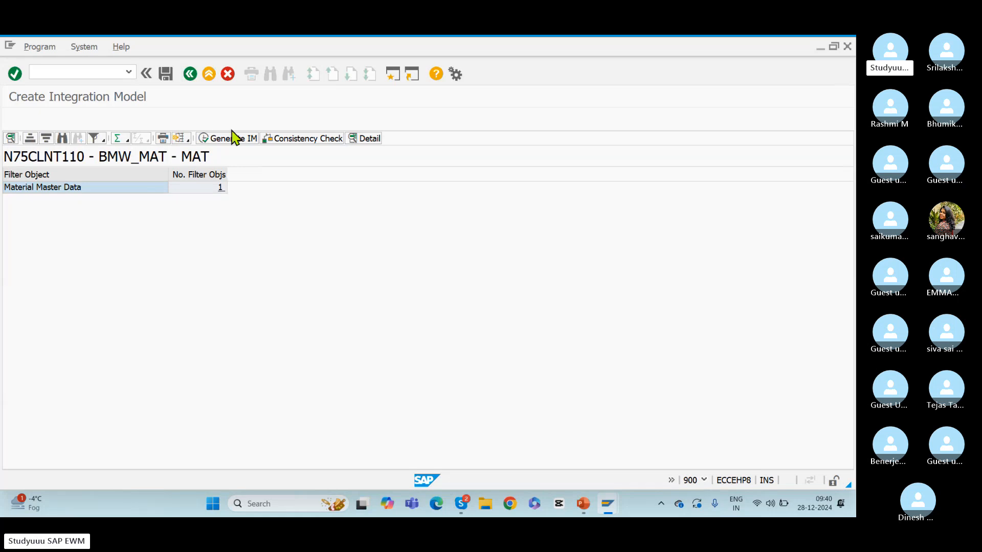
left_click(231, 140)
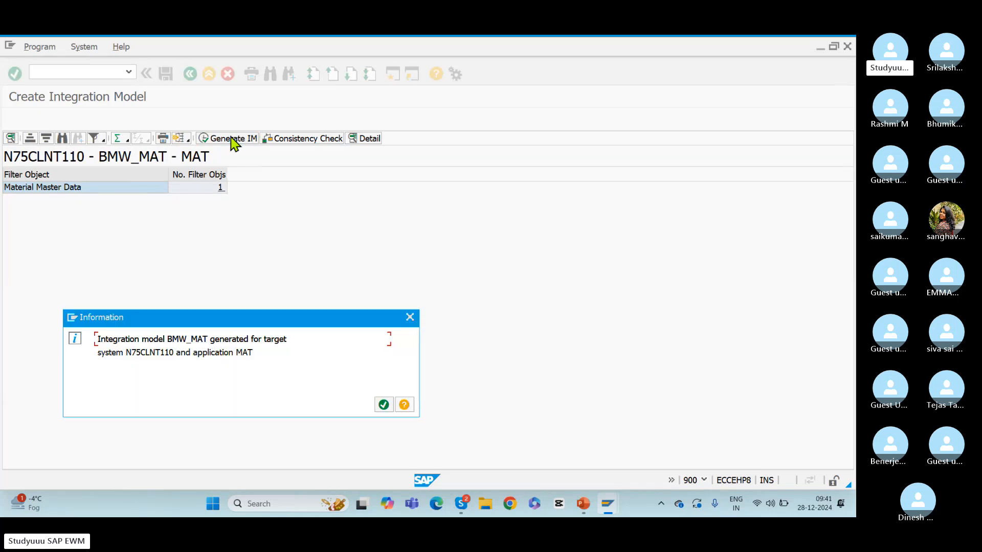
left_click(382, 407)
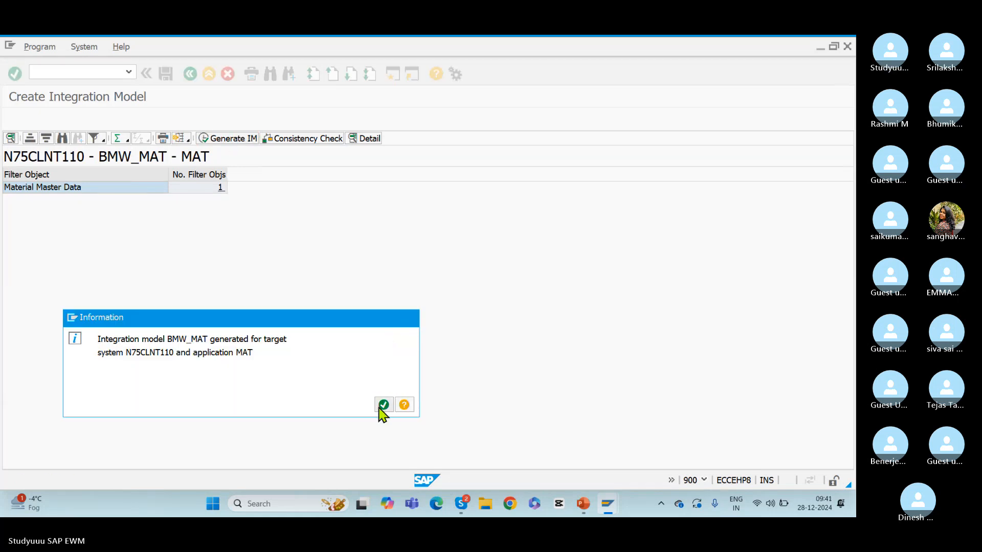
Open transaction CFM2, select integration models by BMW_MAT, and open its MAT application entry
left_click(55, 74)
type("/")
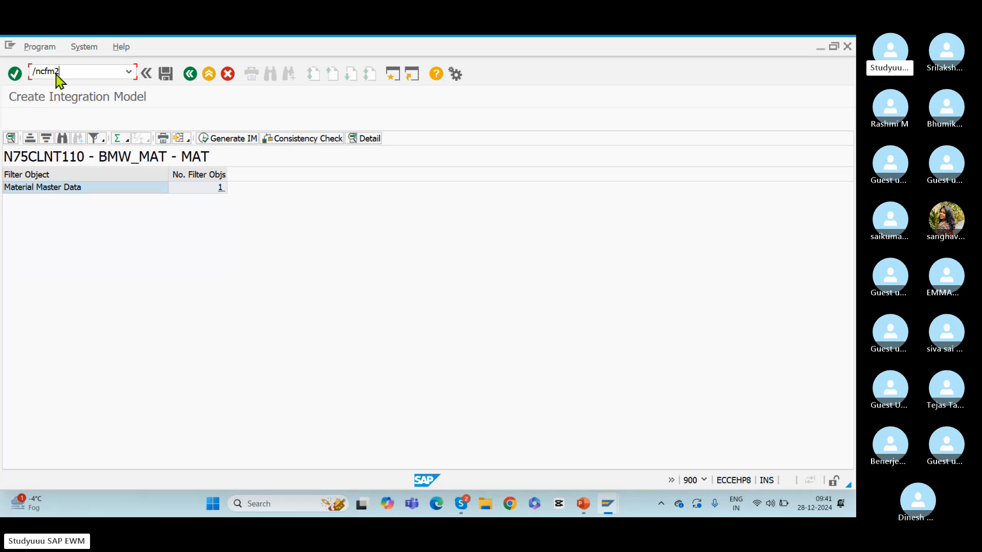
type("ncfm2")
key("Return")
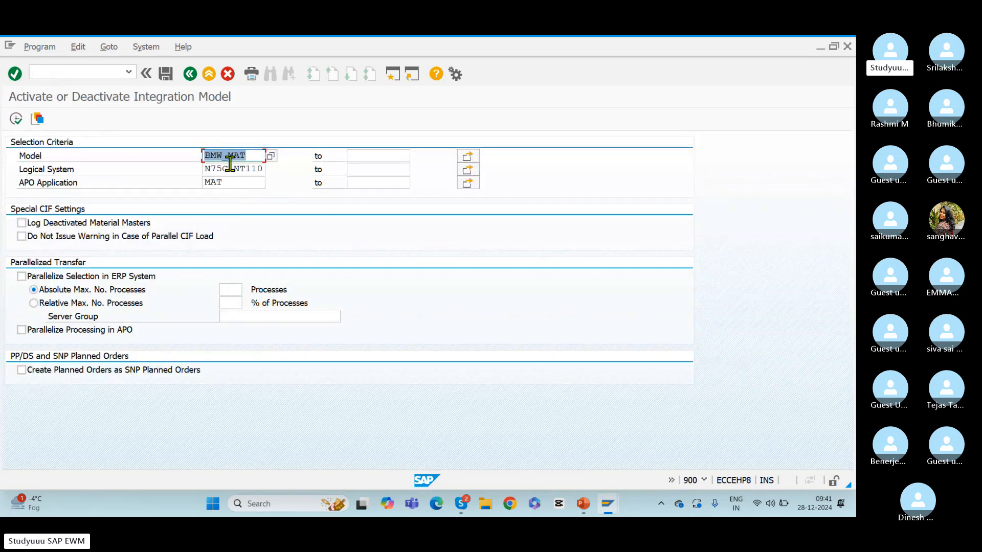
left_click(16, 118)
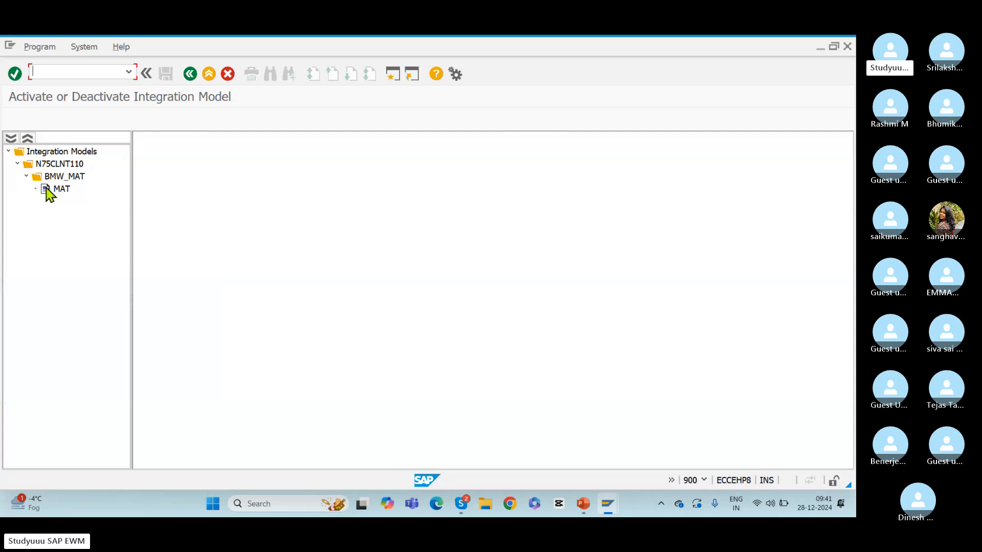
double_click(46, 188)
Set the new status of the BMW_MAT model to active and start the transfer, ignoring the blocked inbound queue
left_click(425, 190)
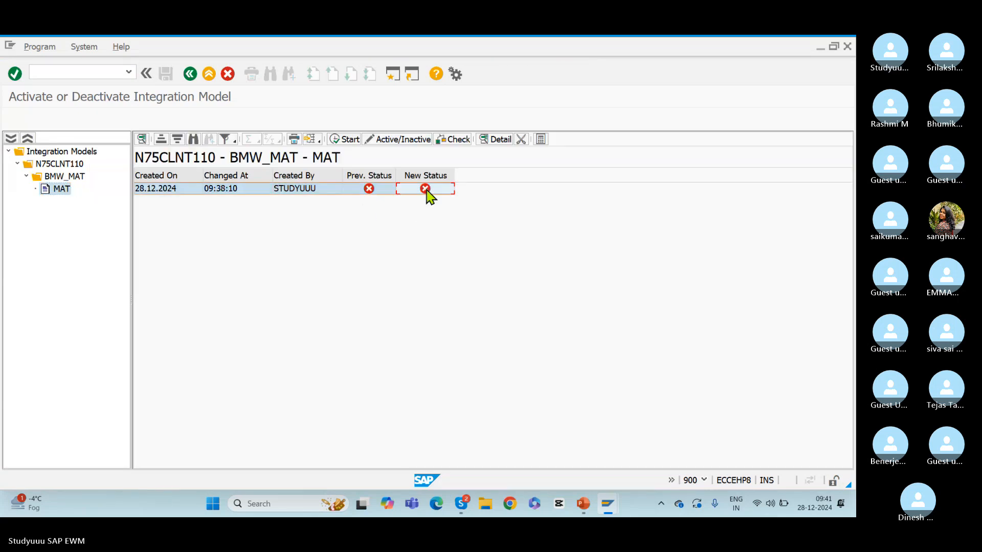
left_click(301, 193)
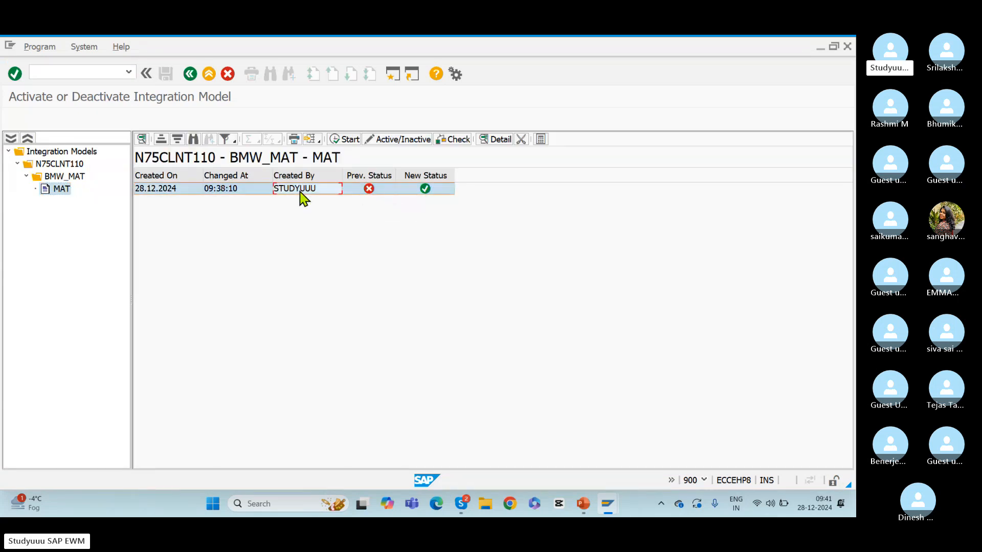
left_click(347, 139)
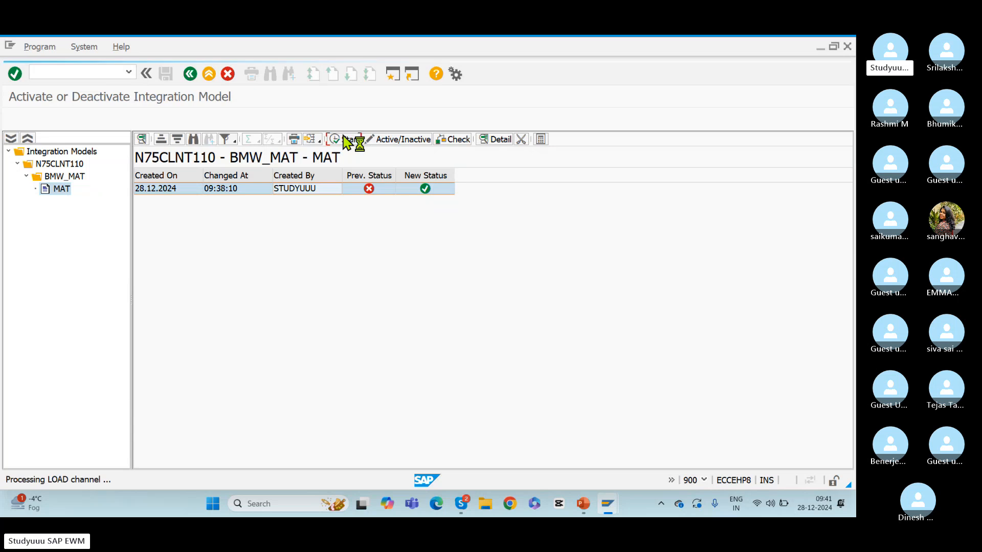
left_click(324, 290)
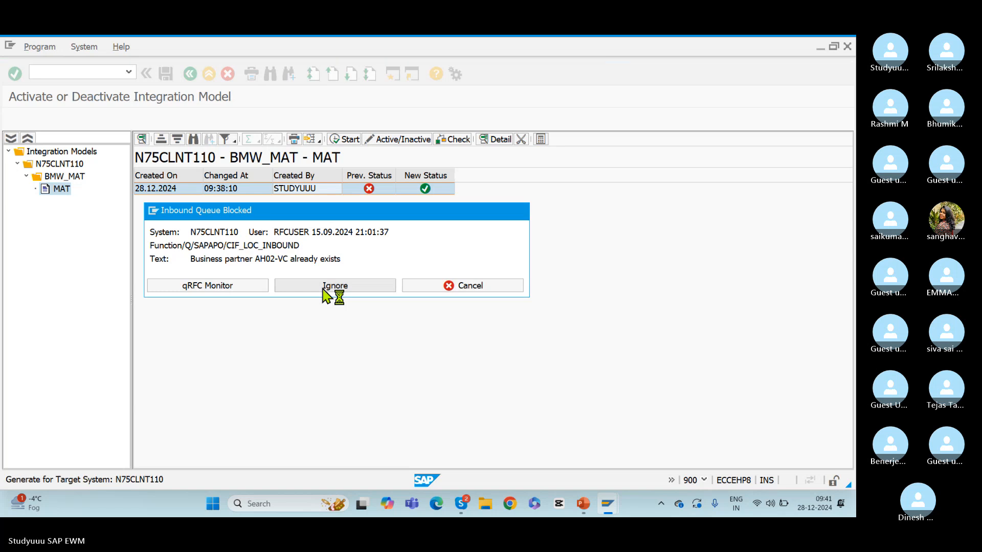
left_click(236, 290)
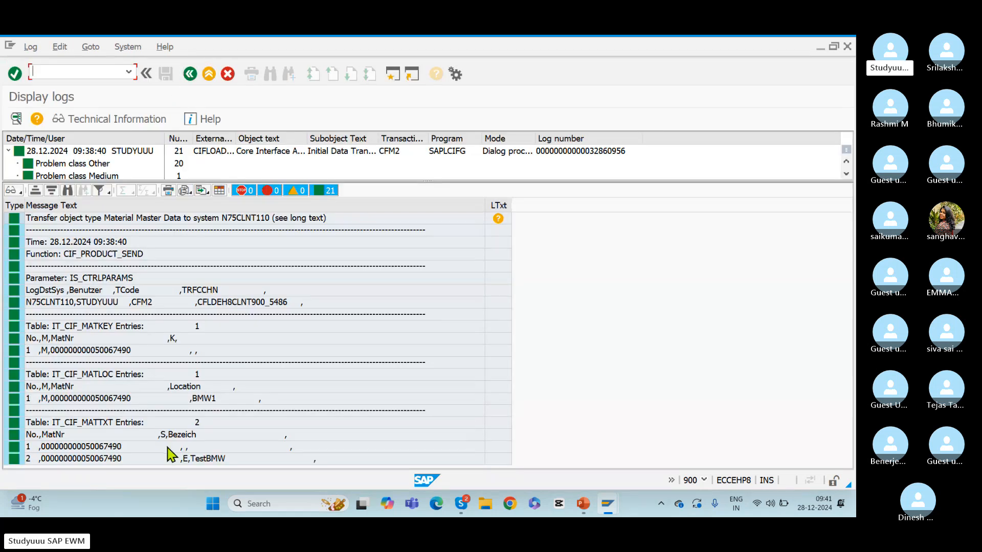
Leave the transfer log, acknowledge the completed activation, and display the material included in the model's details
left_click(190, 75)
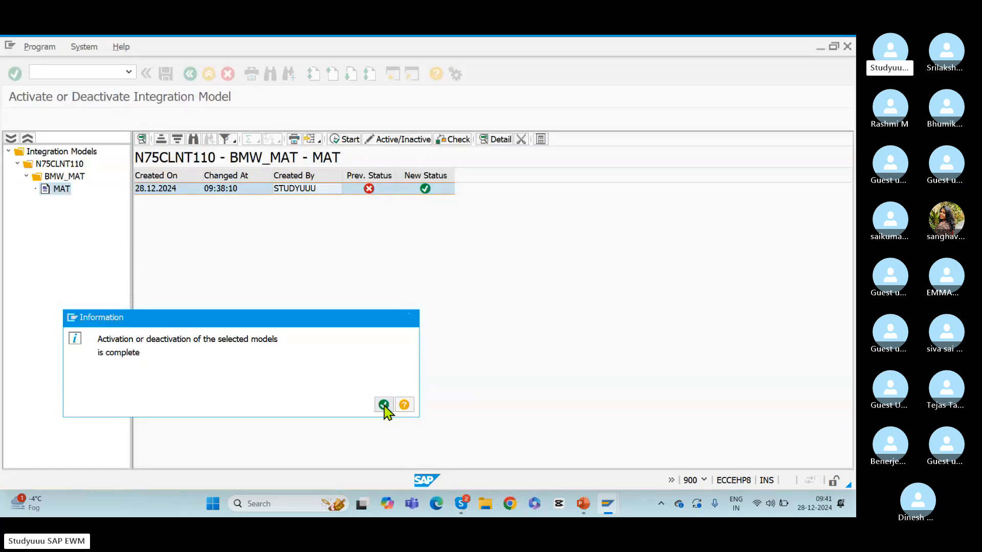
left_click(384, 406)
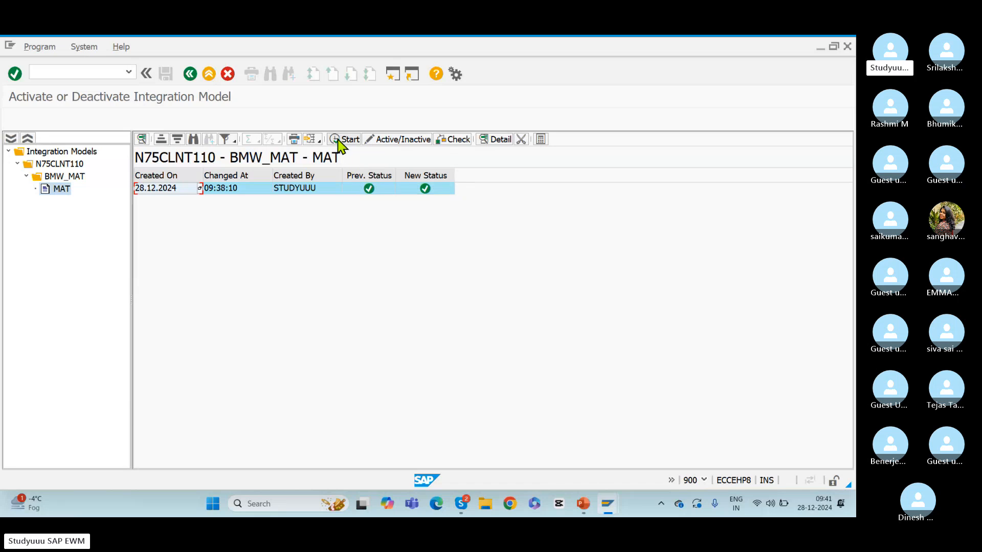
left_click(493, 139)
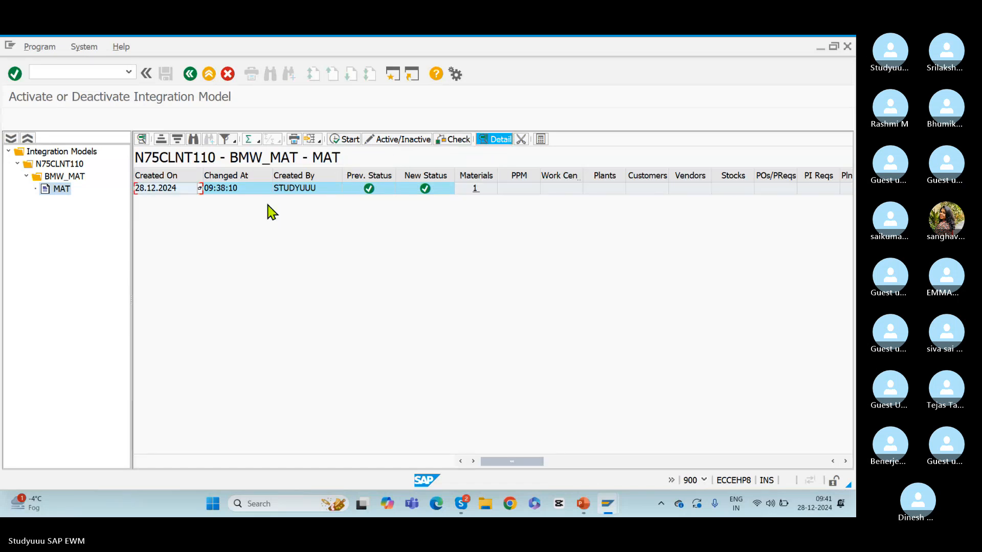
left_click(478, 190)
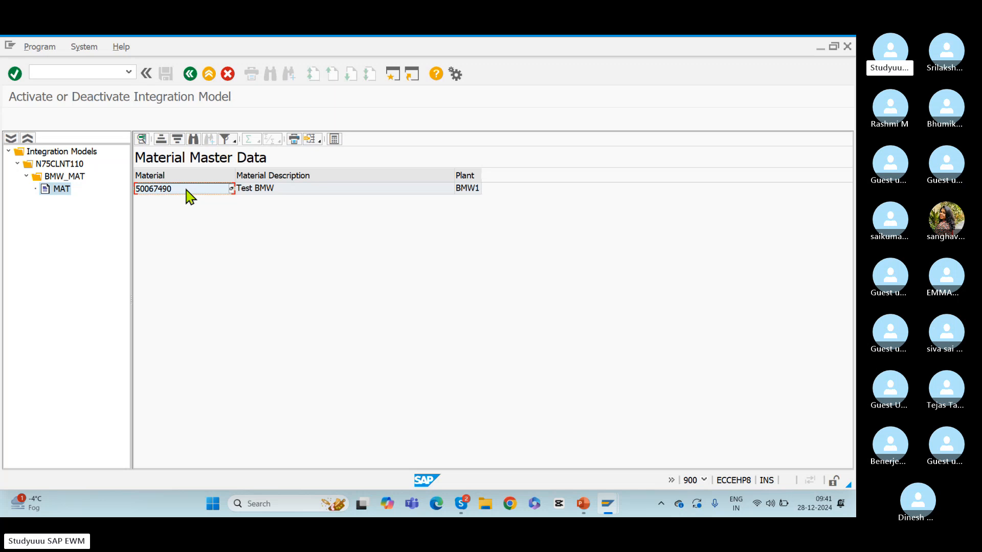
Switch to the client 110 session showing Warehouse Product Maintenance and open transaction /sapapo/mat1
key("alt+Tab")
key("alt+Tab")
key("alt+Tab")
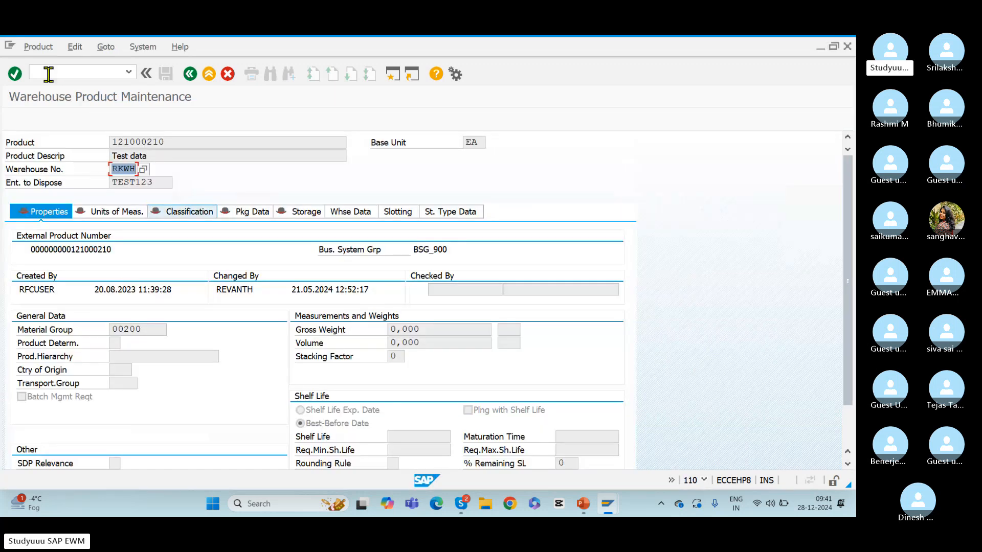
left_click(43, 71)
type("/n/")
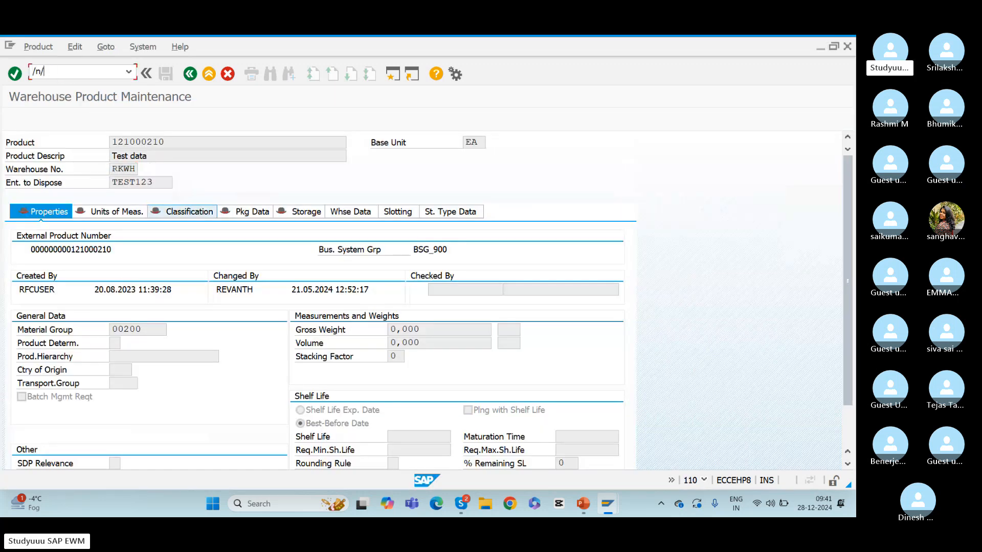
type("sapapo")
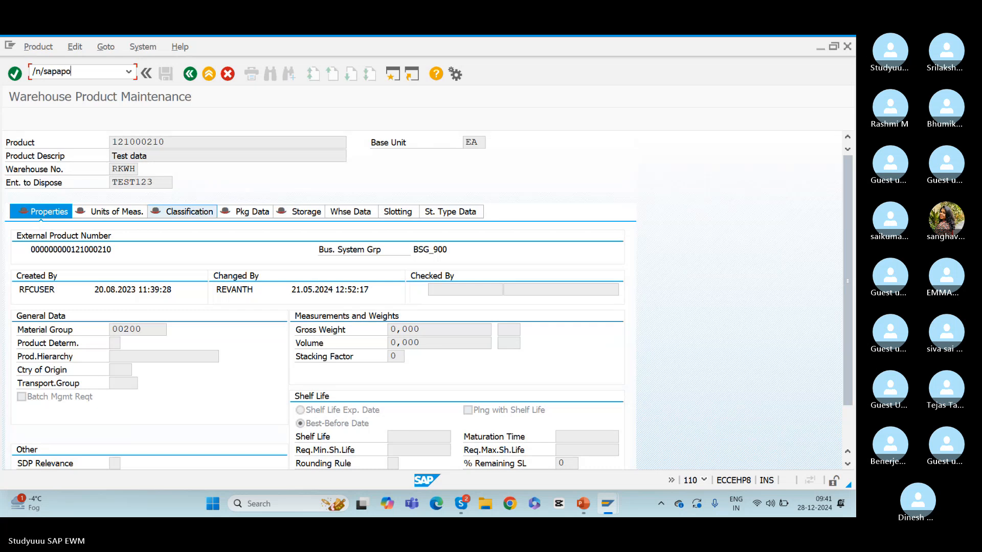
type("/mat1")
key("Return")
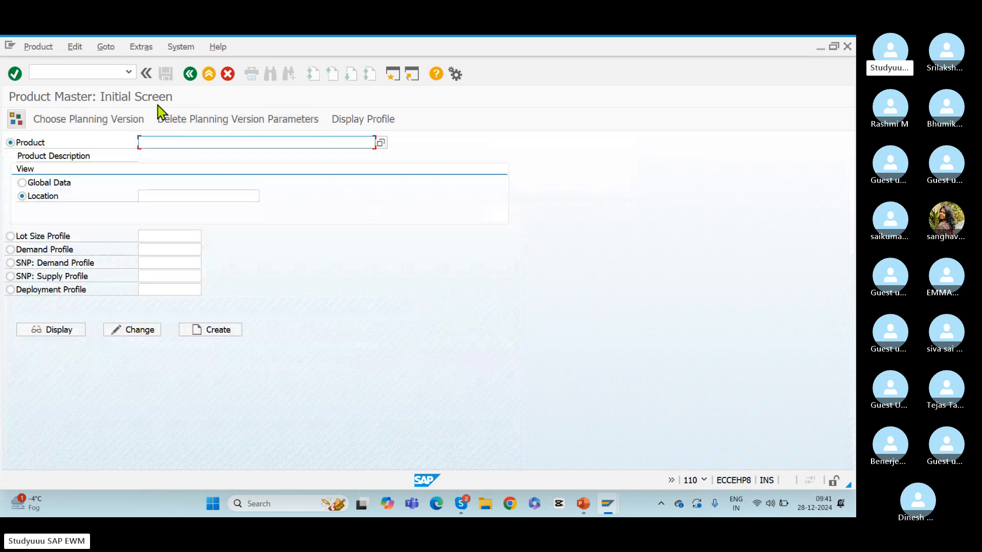
Display the global data of product 50067490 in the product master
key("ctrl+v")
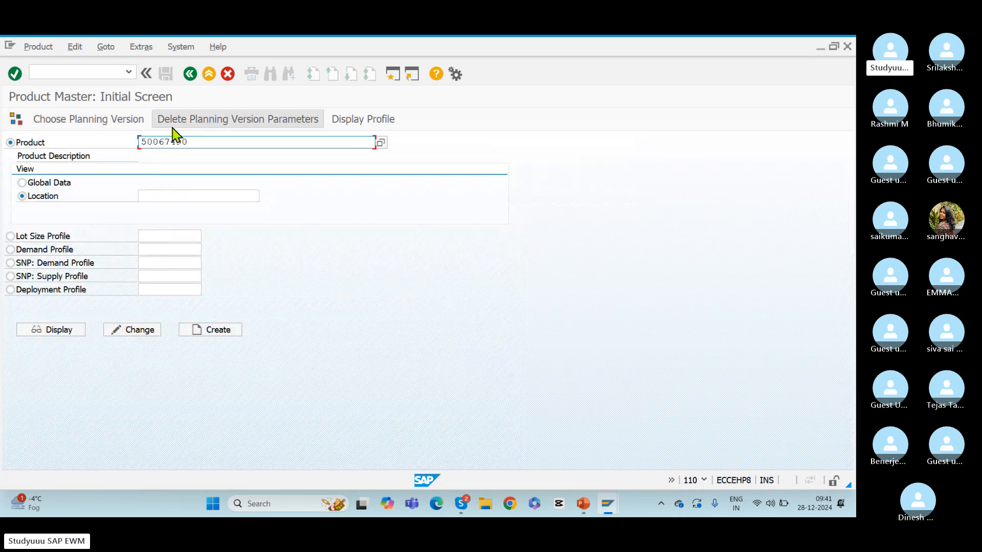
left_click(23, 183)
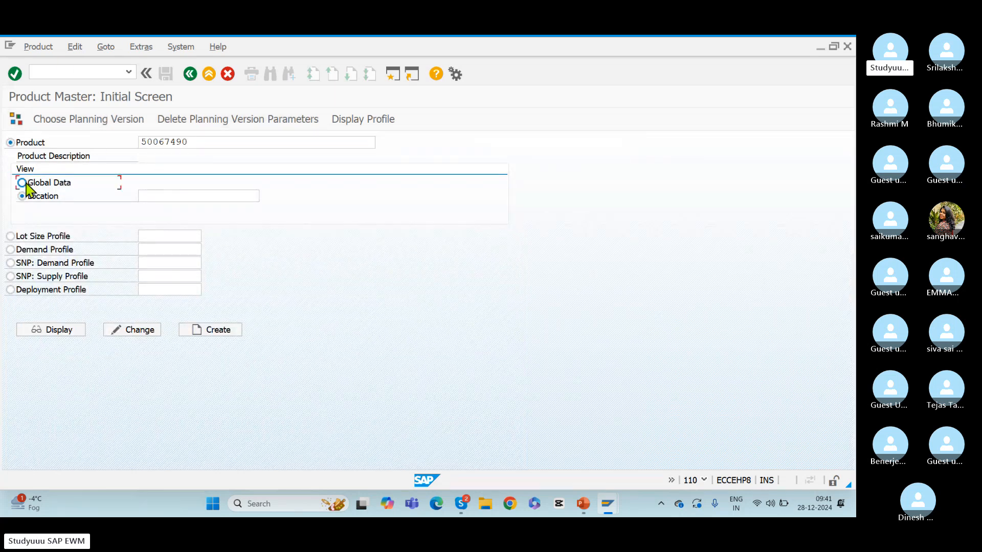
left_click(49, 330)
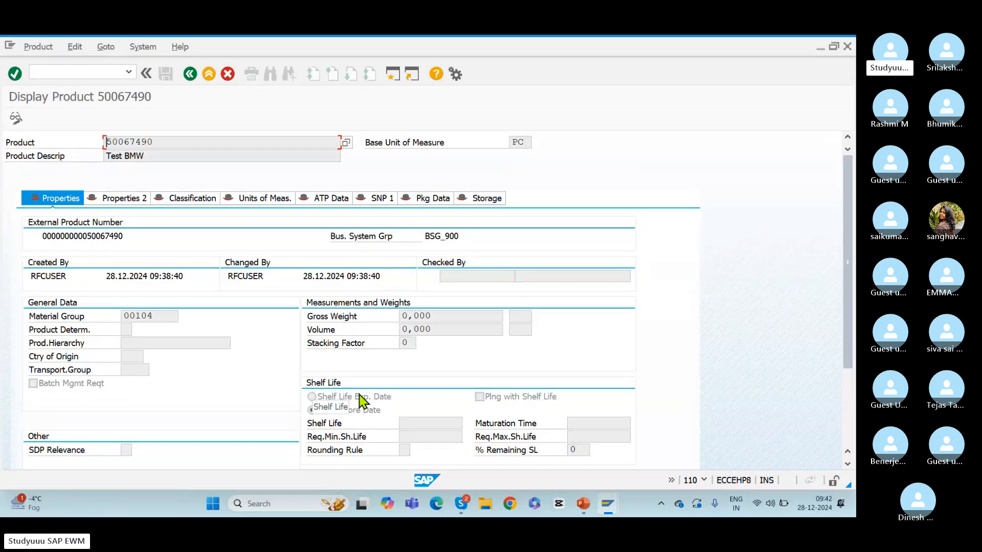
Examine the transferred product's description, product number and material group
left_click_drag(160, 155, 72, 152)
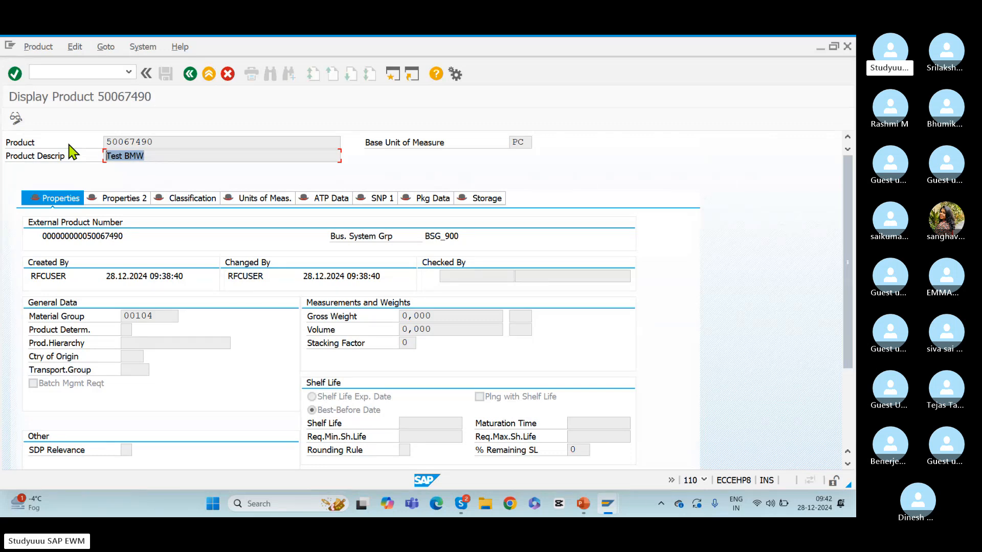
left_click_drag(161, 137, 64, 136)
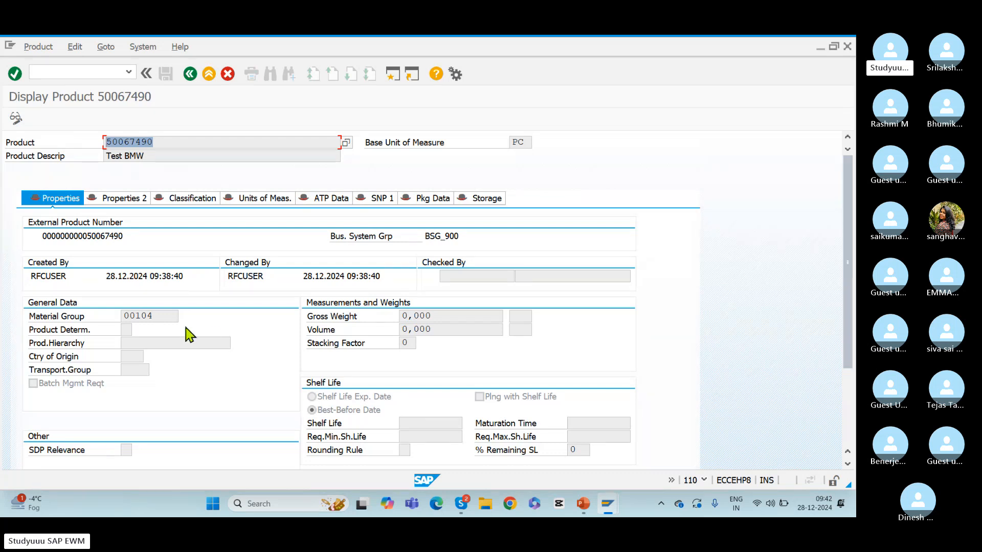
left_click_drag(158, 316, 70, 317)
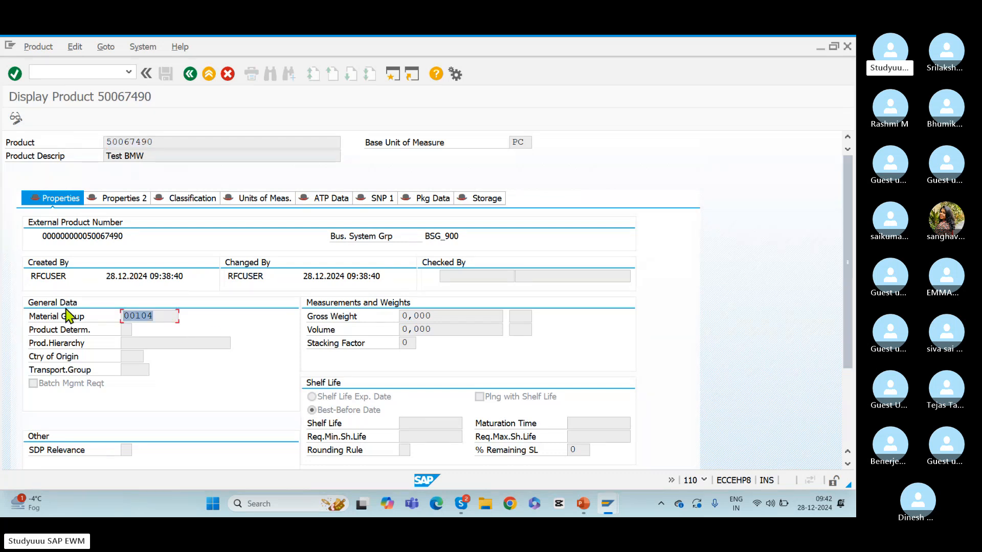
left_click_drag(160, 141, 60, 139)
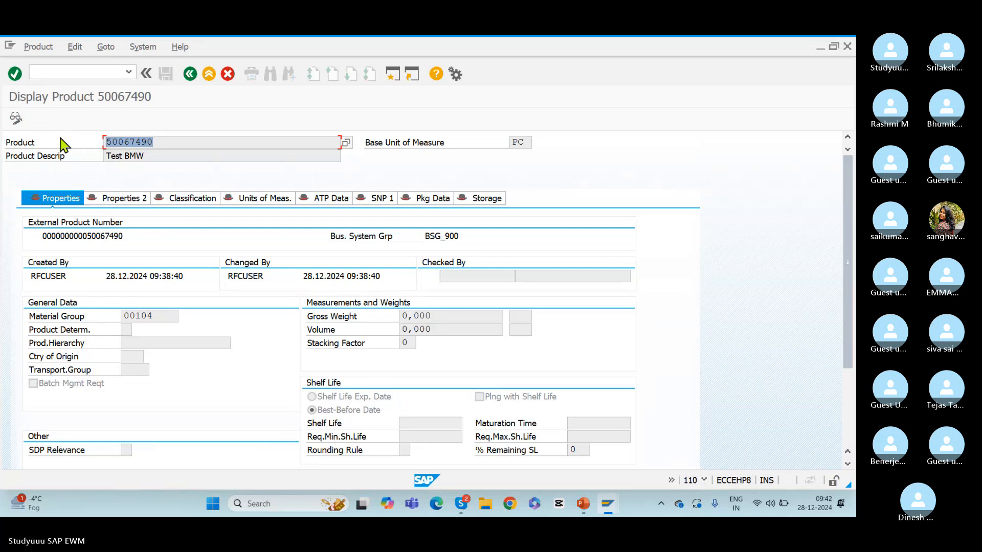
left_click(61, 139)
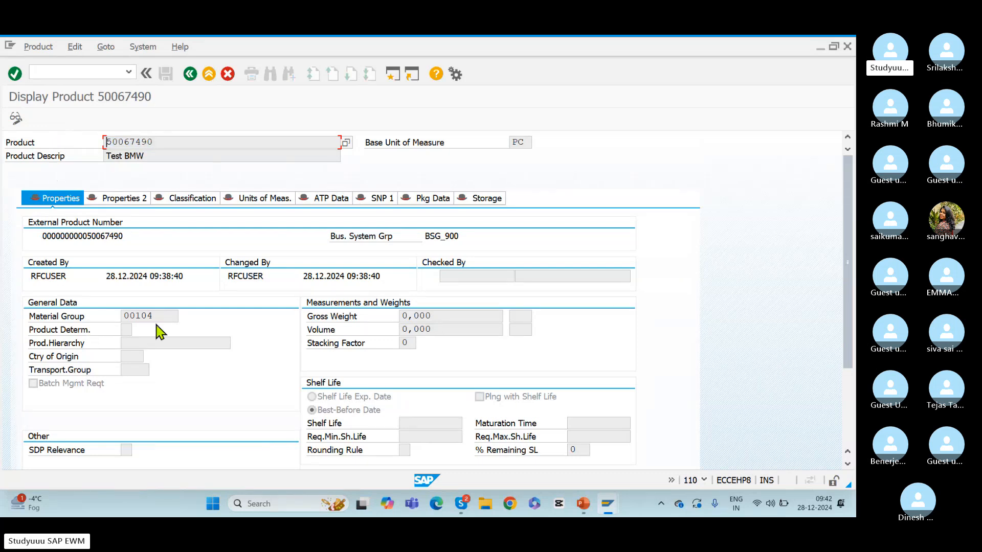
Switch to the session showing the Display IMG structure
key("alt+Tab")
key("alt+Tab")
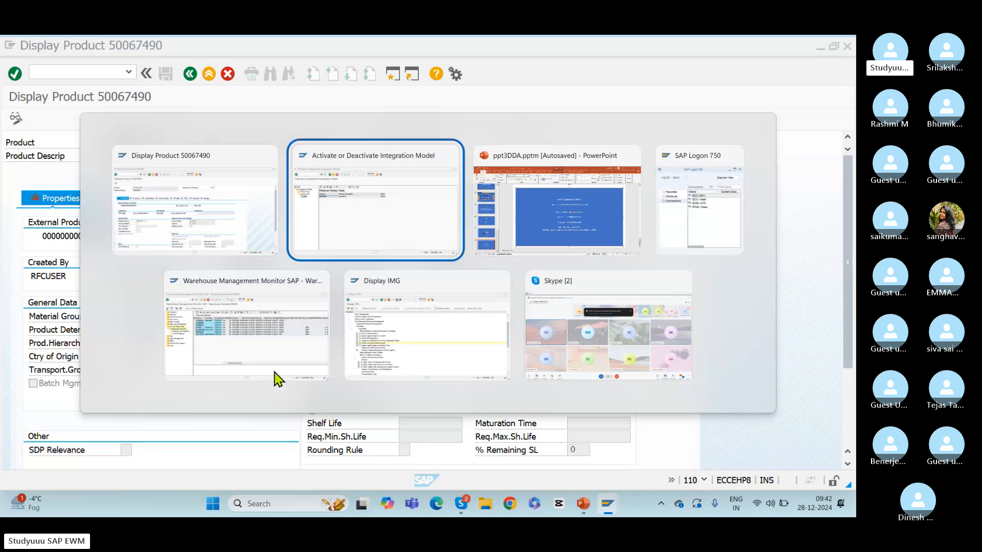
key("alt+Tab")
key("alt+Tab")
key("alt+Tab")
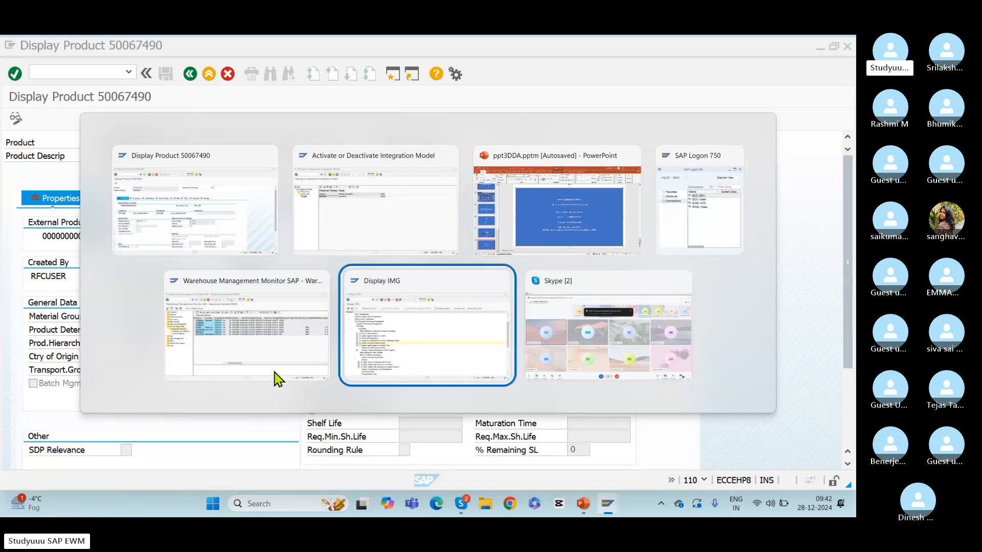
key("alt+Tab")
key("alt+Tab")
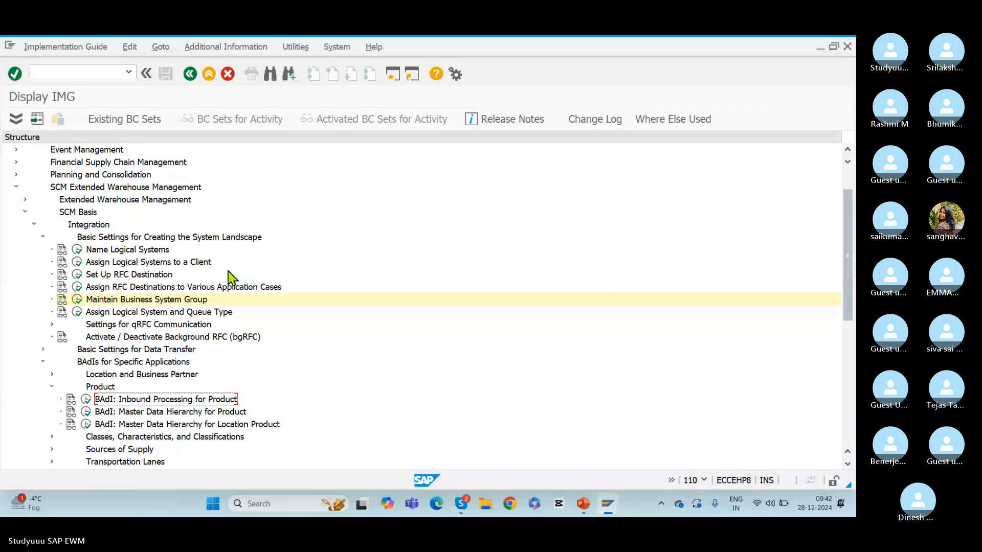
Switch to the client 900 session showing Activate or Deactivate Integration Model and open transaction MM02
key("alt+Tab")
key("alt+Tab")
key("alt+Tab")
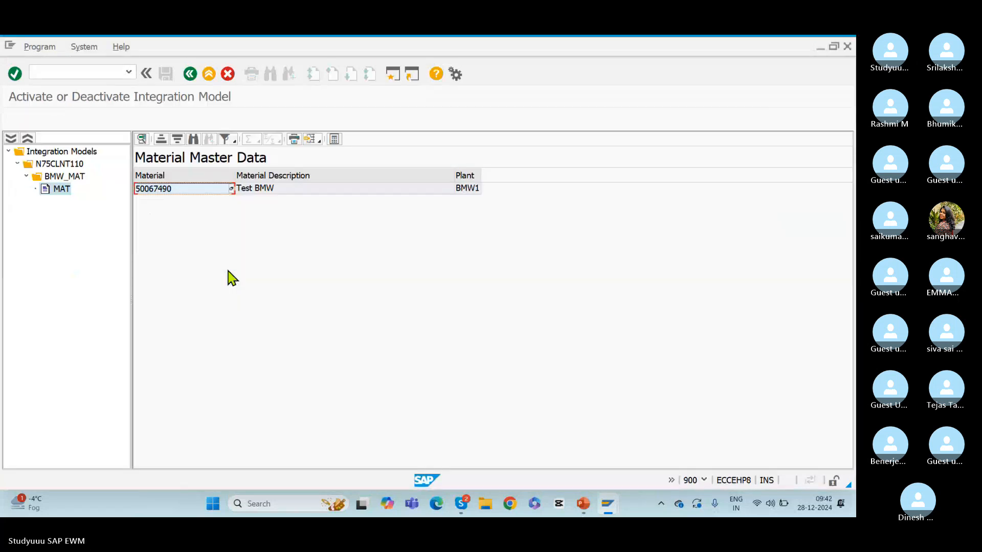
left_click(63, 72)
type("/")
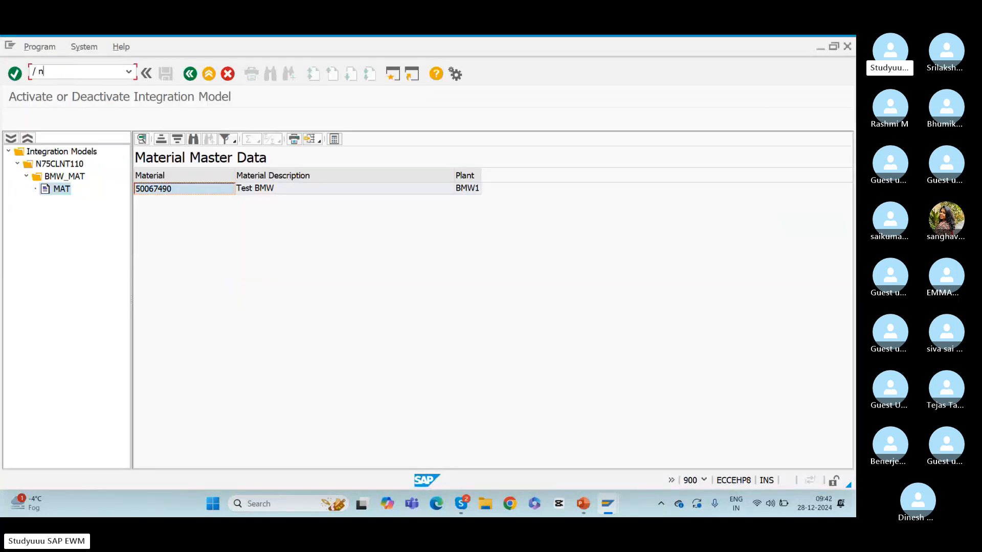
type(" nmm02")
key("Return")
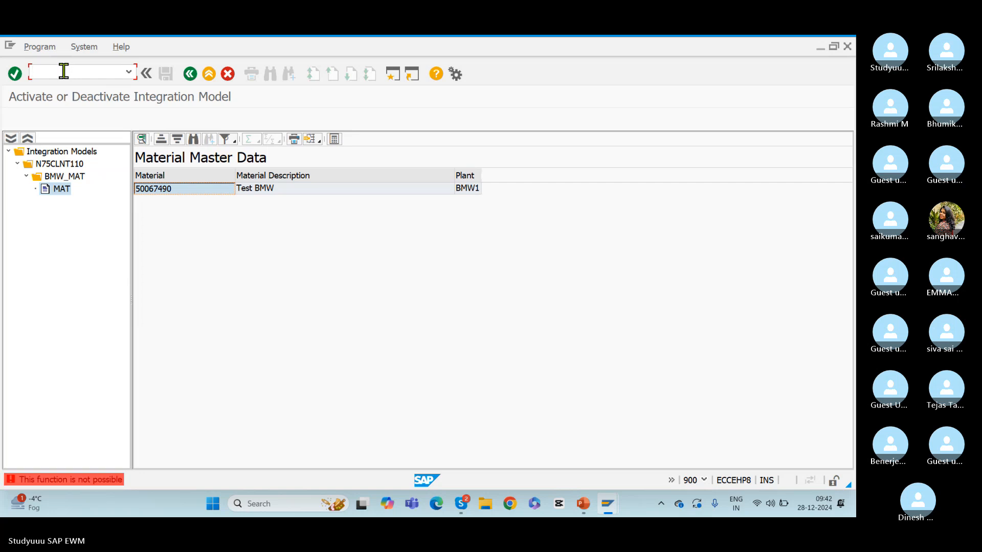
type("/nmm02")
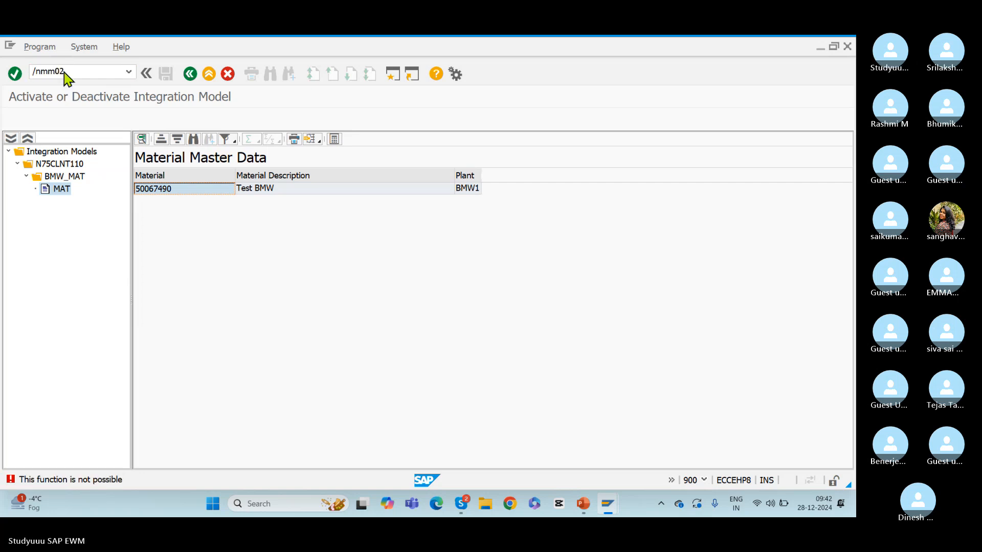
key("Return")
key("Return")
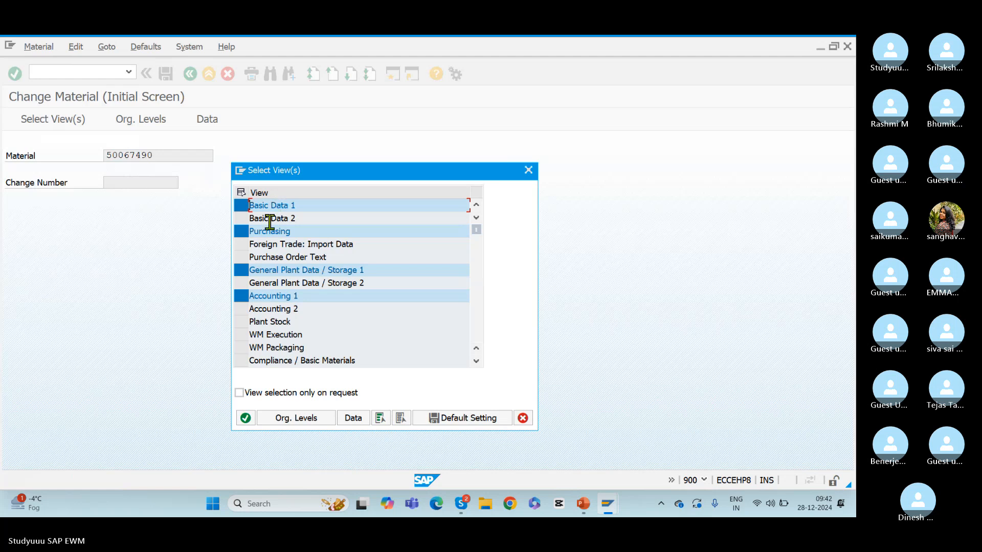
Open material 50067490 for changing with only the Basic Data 1 view selected
left_click(241, 232)
left_click(241, 271)
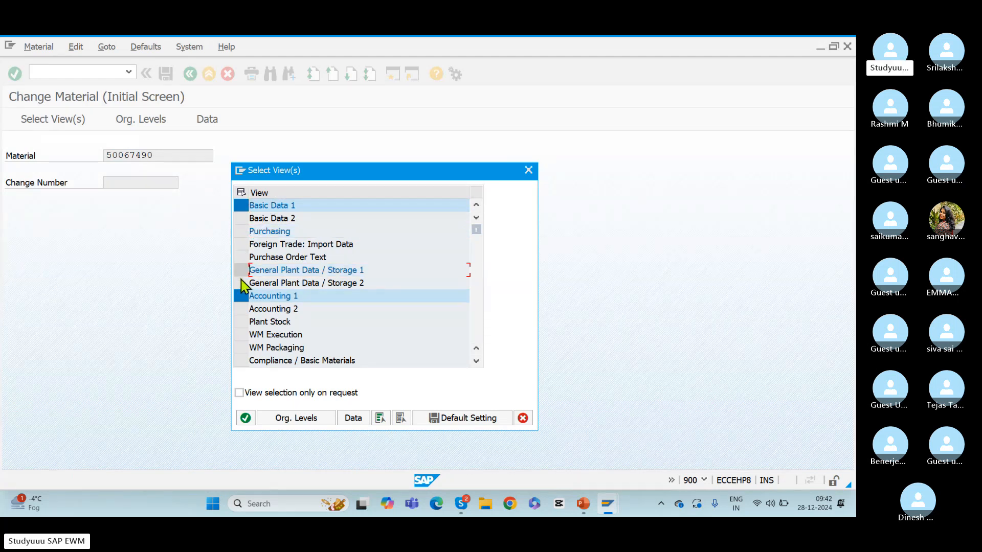
left_click(241, 296)
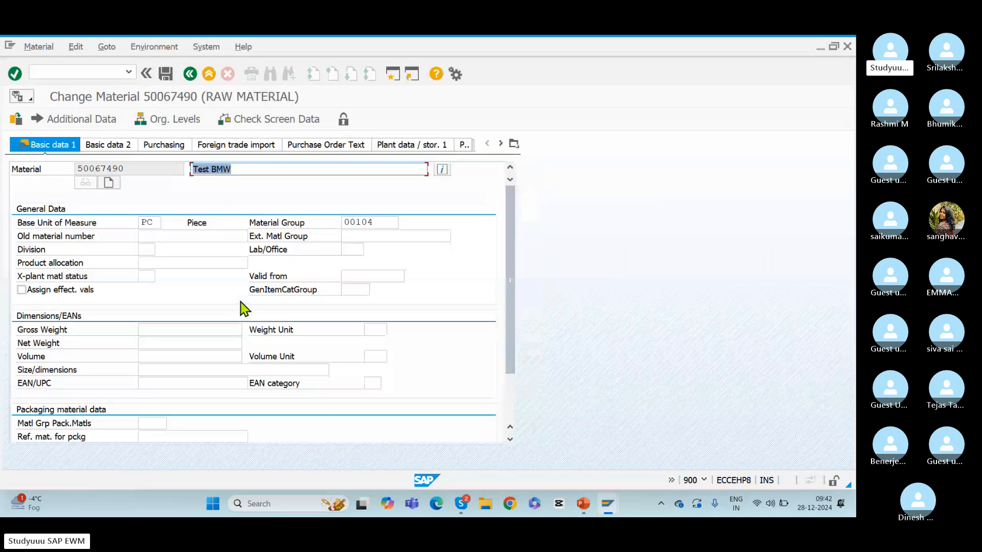
Set the material group of material 50067490 to 00101 (Steels) and save the material
left_click(386, 223)
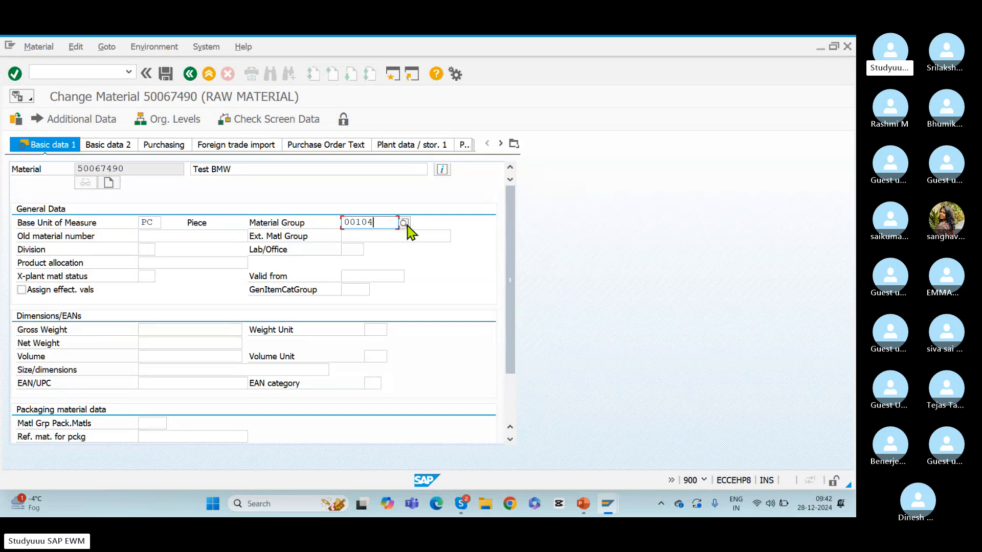
left_click(404, 224)
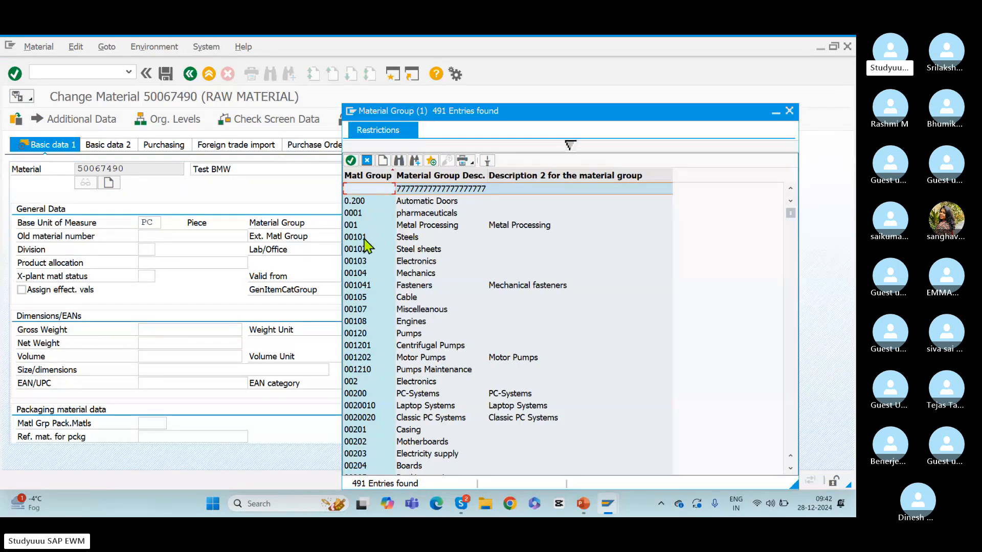
double_click(364, 238)
key("Return")
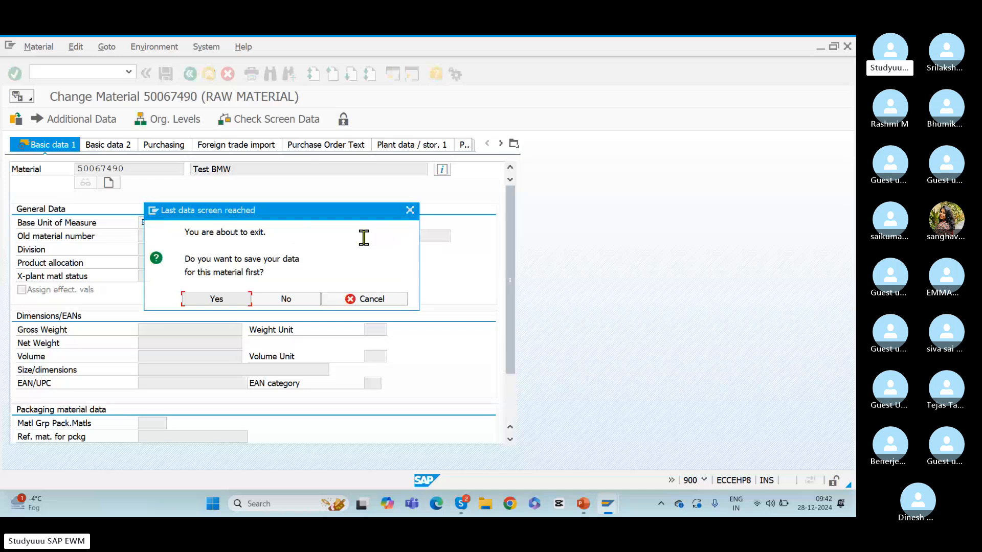
left_click(223, 300)
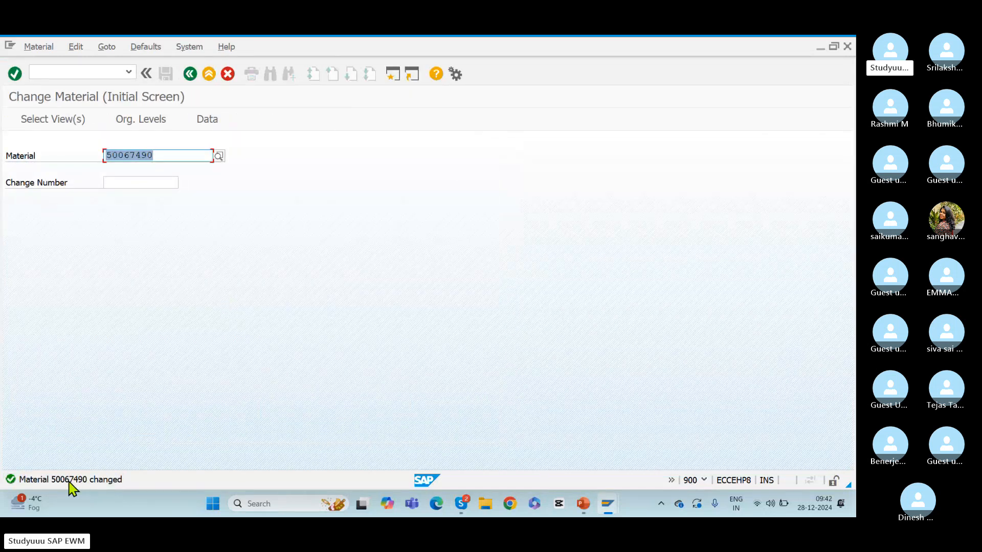
Switch to the client 110 session showing Display Product and restart transaction /sapapo/mat1
key("alt+Tab")
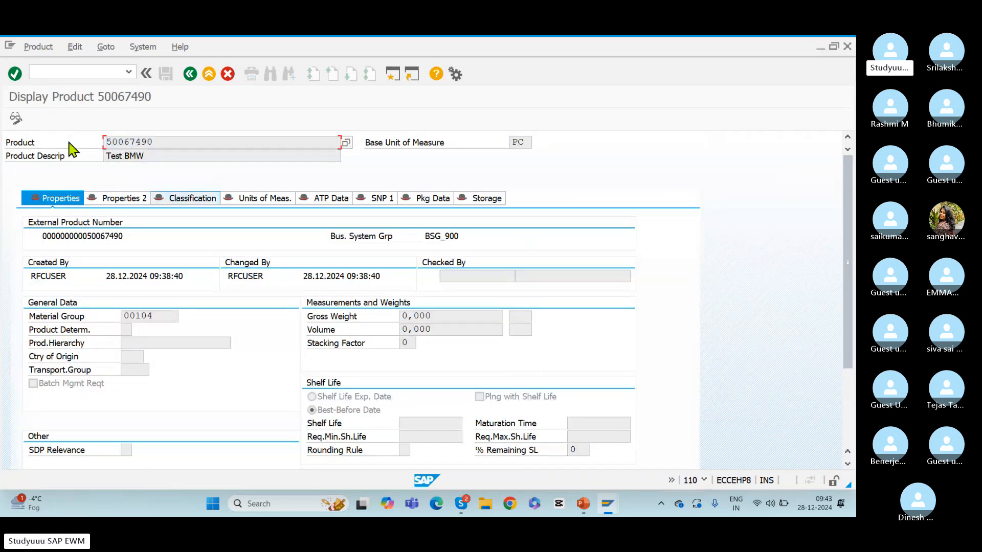
left_click(128, 72)
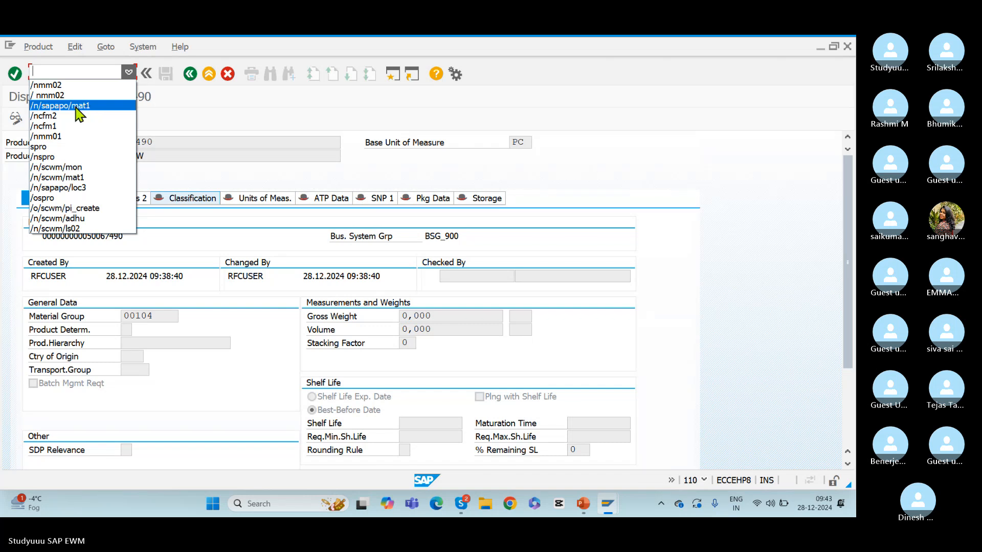
left_click(91, 108)
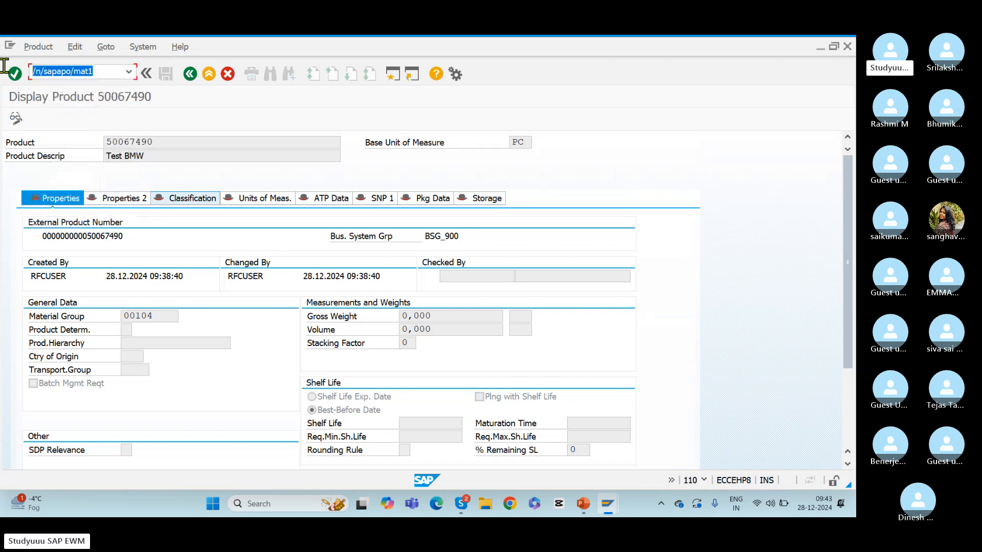
key("Return")
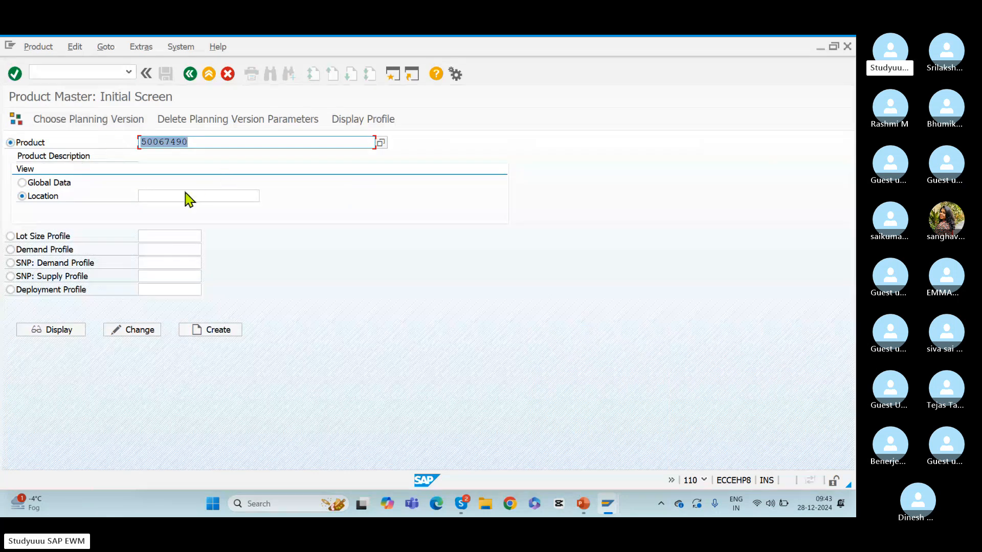
Display the global data of product 50067490 and check its material group
left_click(46, 183)
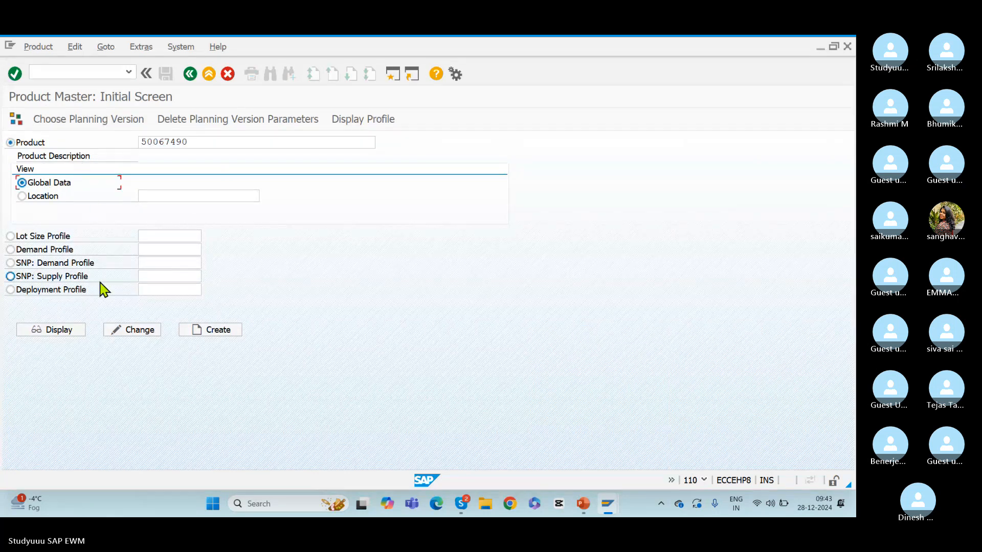
left_click(51, 331)
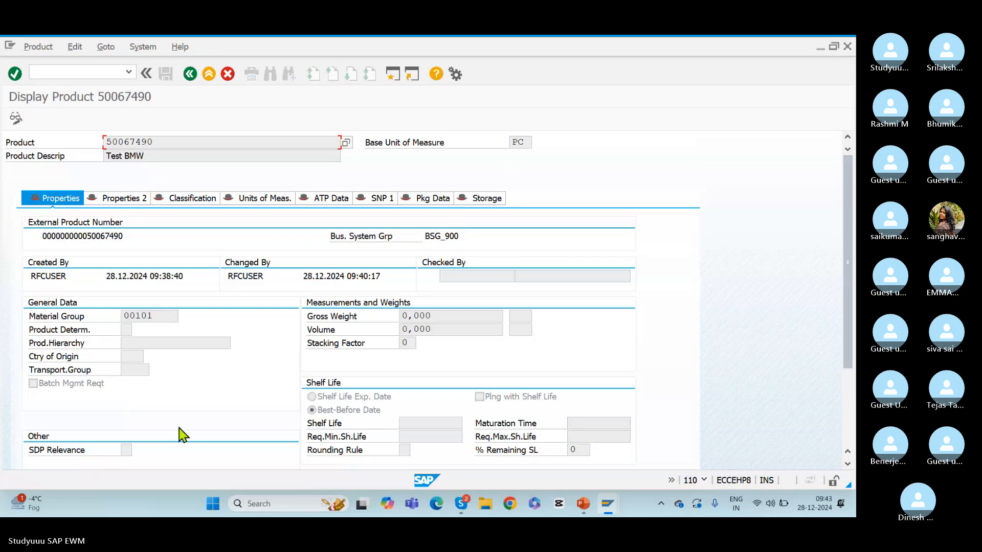
left_click_drag(162, 319, 66, 324)
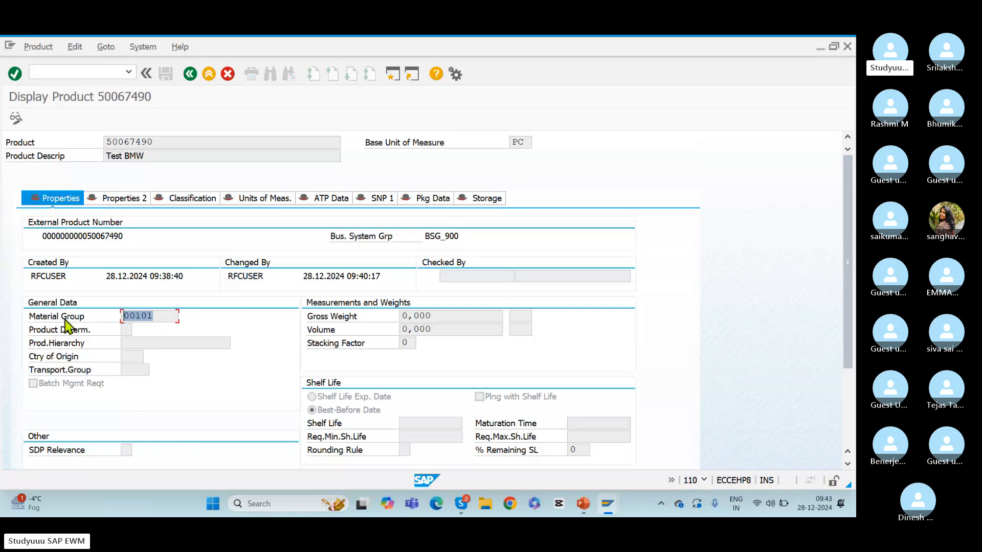
key("alt+Tab")
left_click(161, 161)
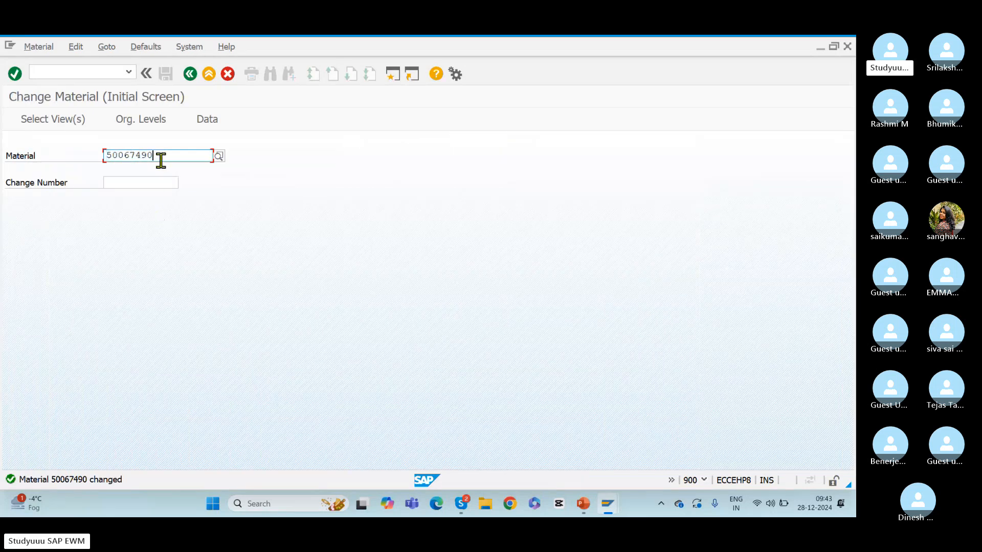
key("alt+Tab")
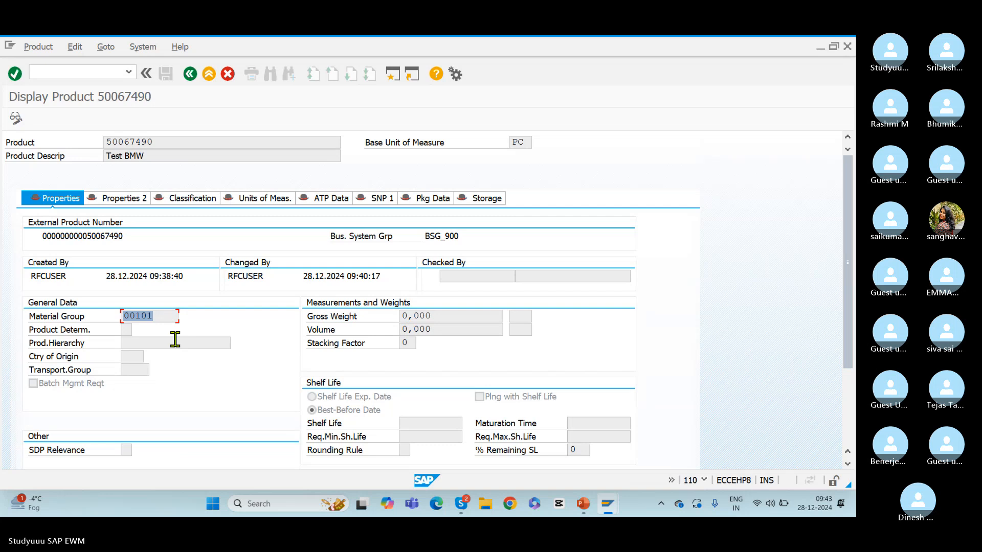
key("alt+Tab")
key("Tab")
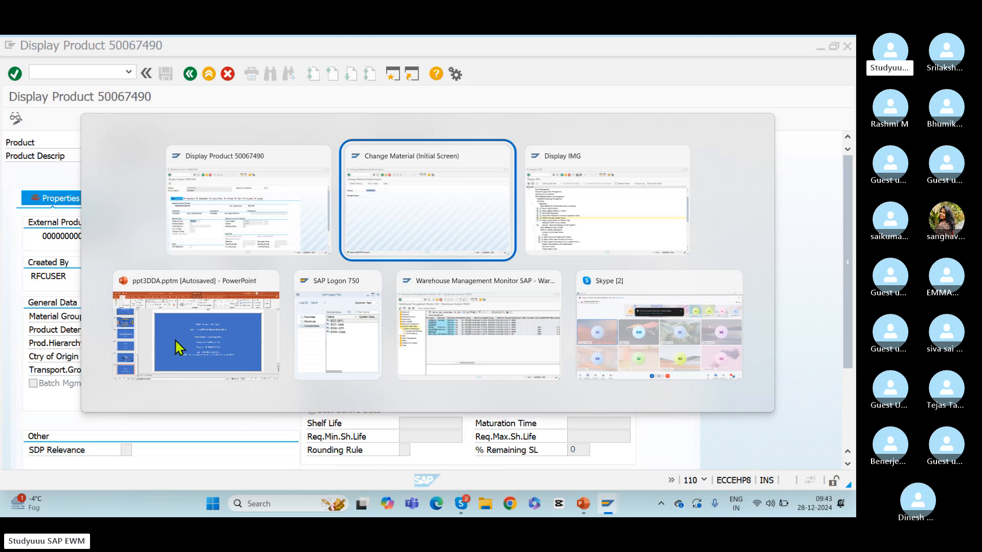
key("alt+Tab")
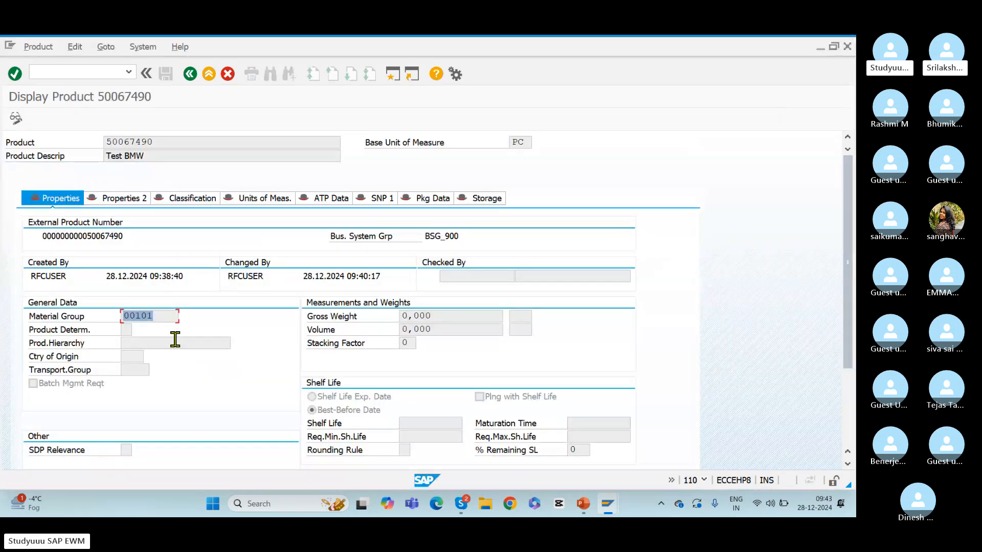
key("alt+Tab")
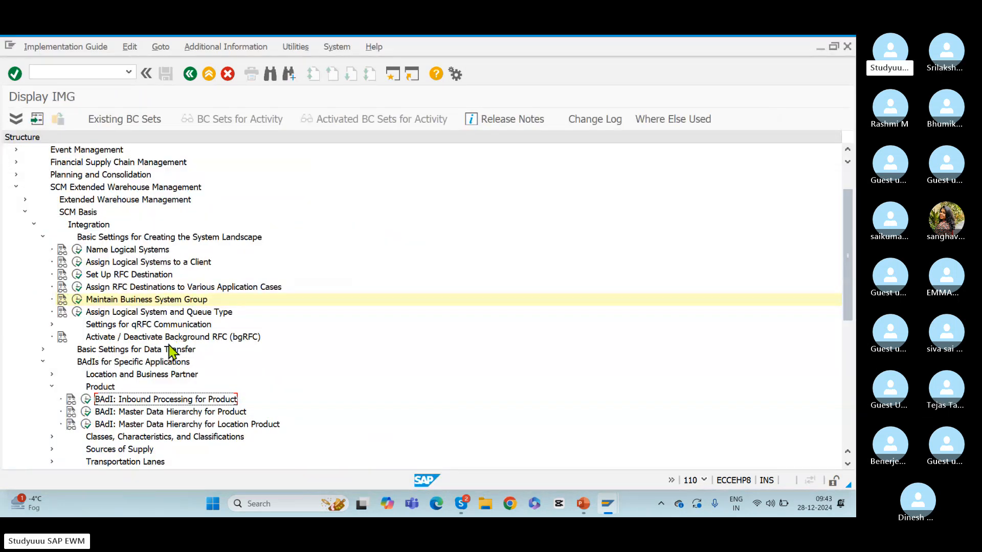
key("alt+Tab")
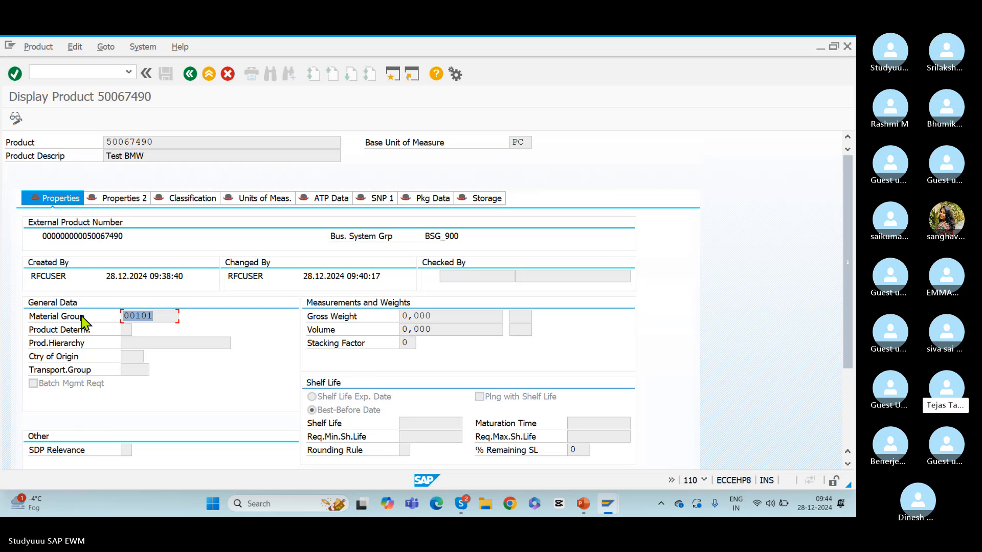
key("alt+Tab")
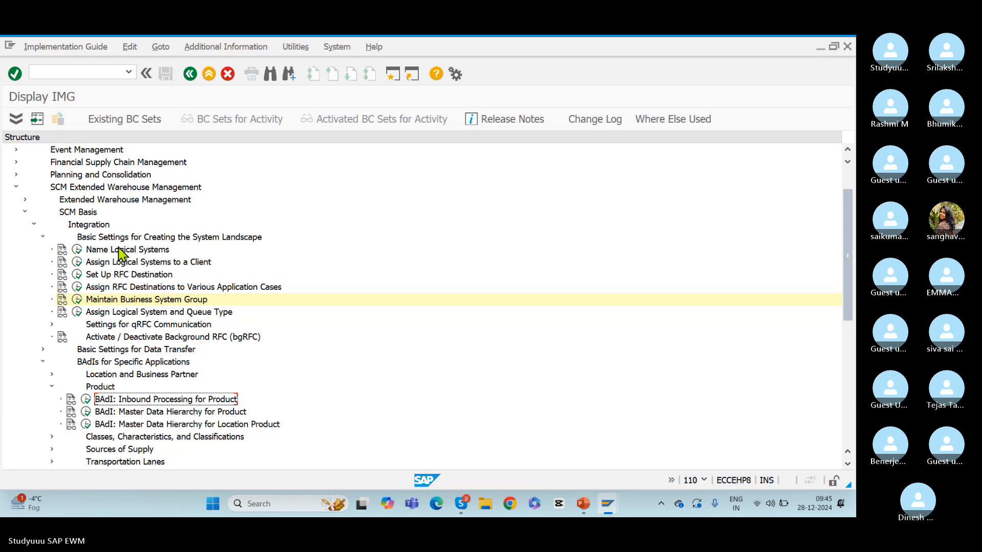
Switch to the ppt3DDA.pptm presentation in PowerPoint and add a title slide at the end
key("alt+Tab")
key("alt+Tab")
key("alt+Tab")
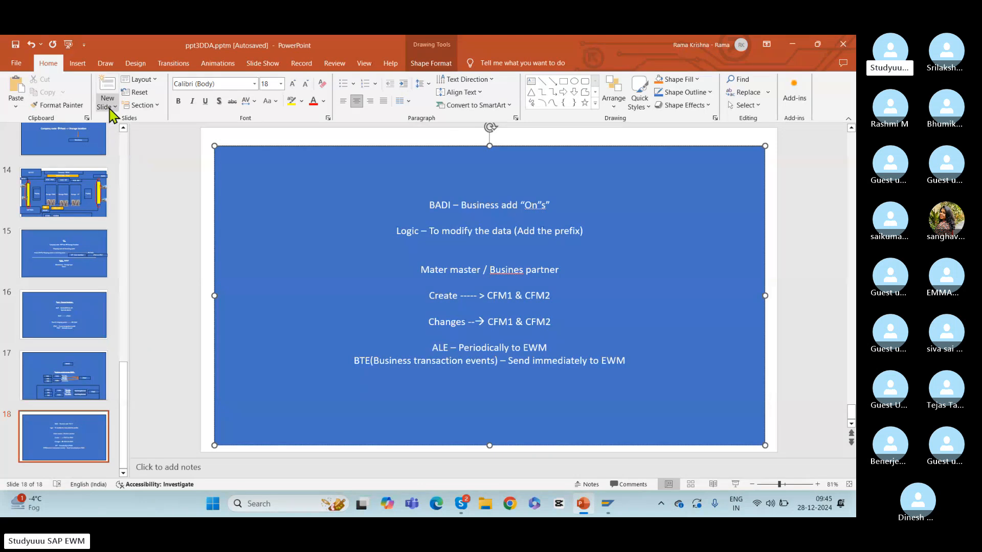
left_click(108, 106)
left_click(125, 158)
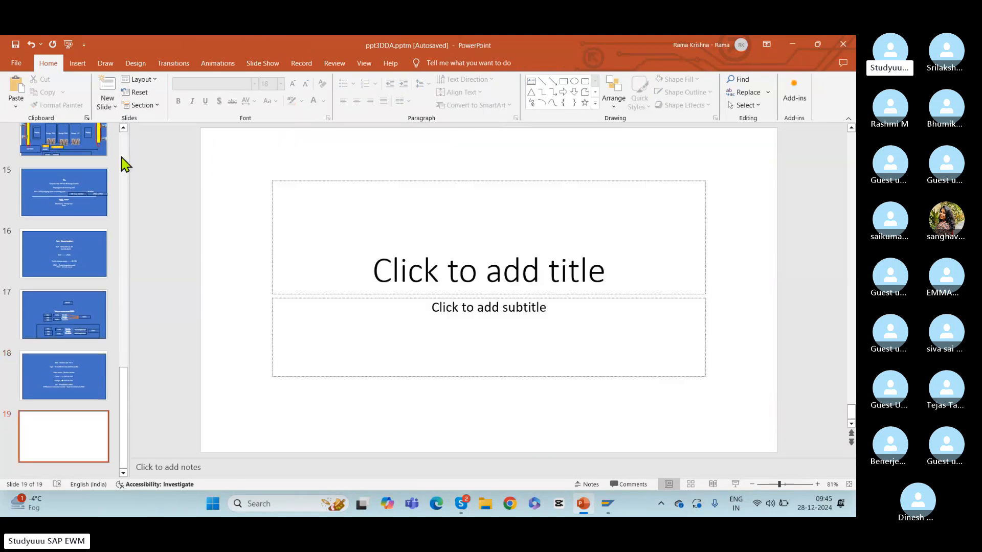
Start drawing a rectangle shape on the new slide 19
left_click(564, 81)
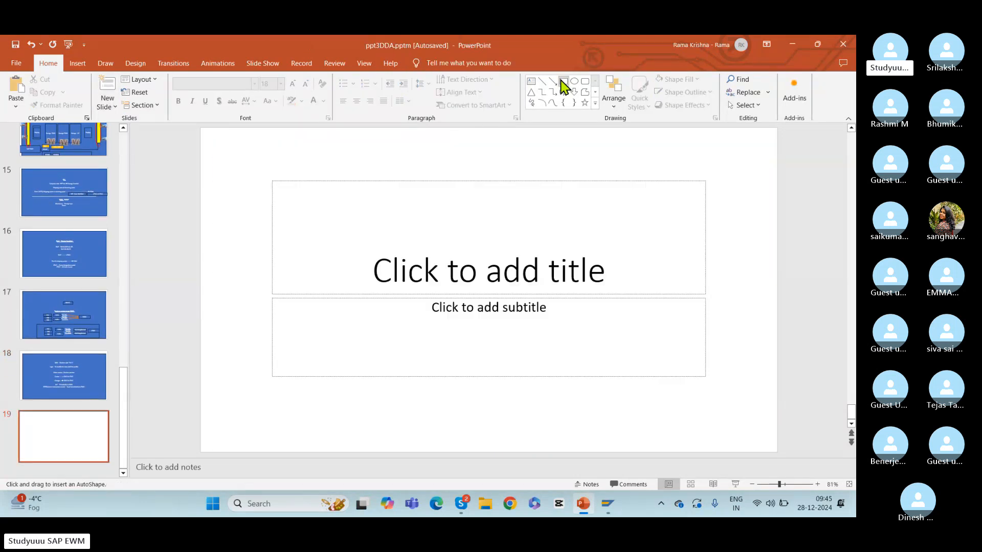